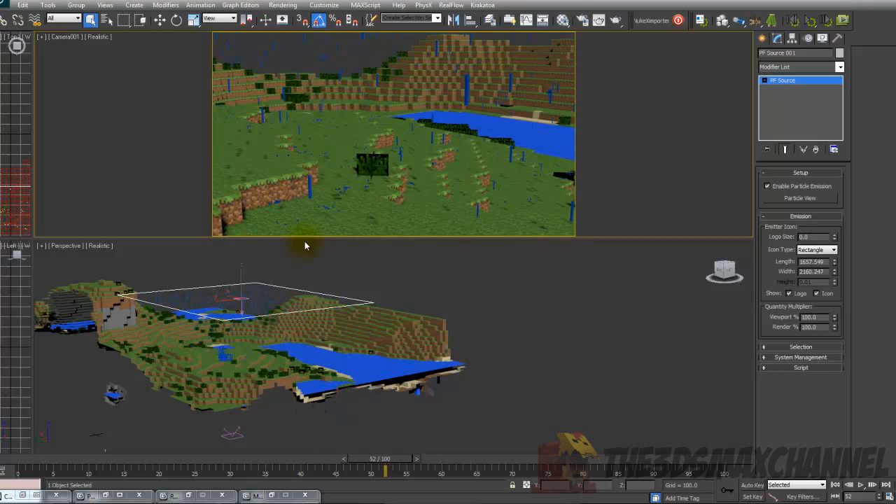
# Step: Close the rendered rain sequence viewer and return the timeline to frame 0
pyautogui.scroll(10, 345, 302)
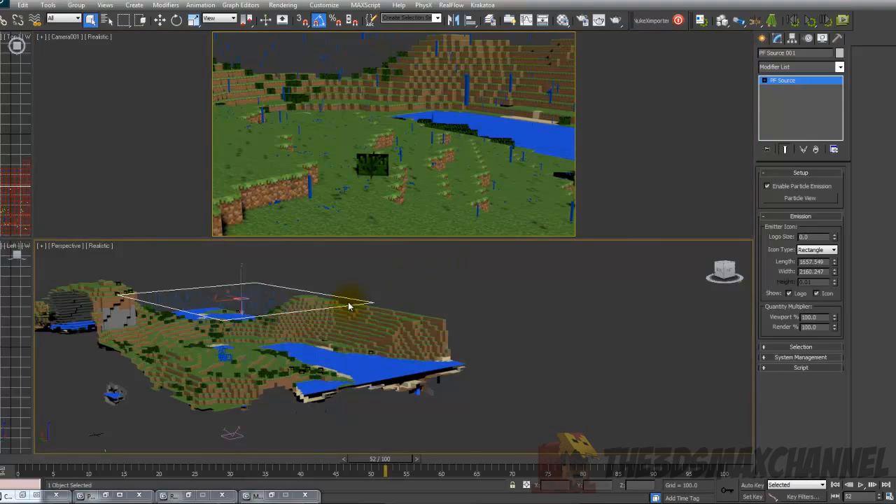
pyautogui.moveTo(345, 302); pyautogui.dragTo(371, 308, button='middle')
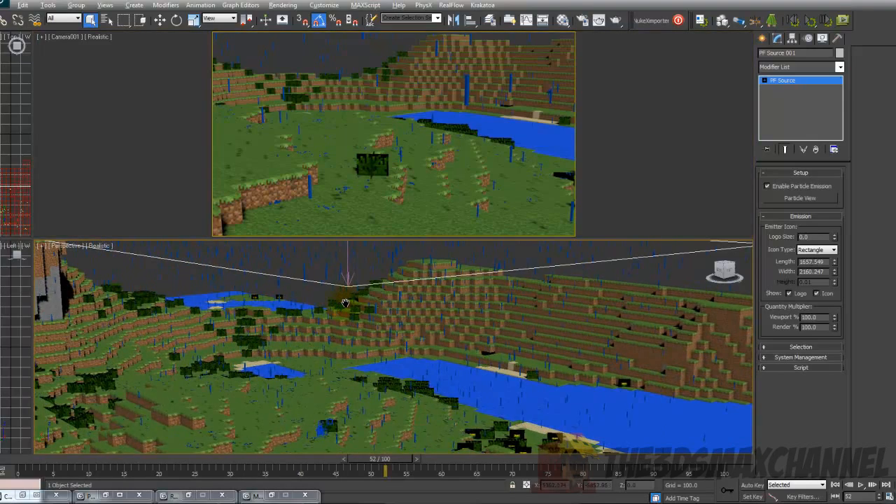
pyautogui.scroll(-8, 345, 302)
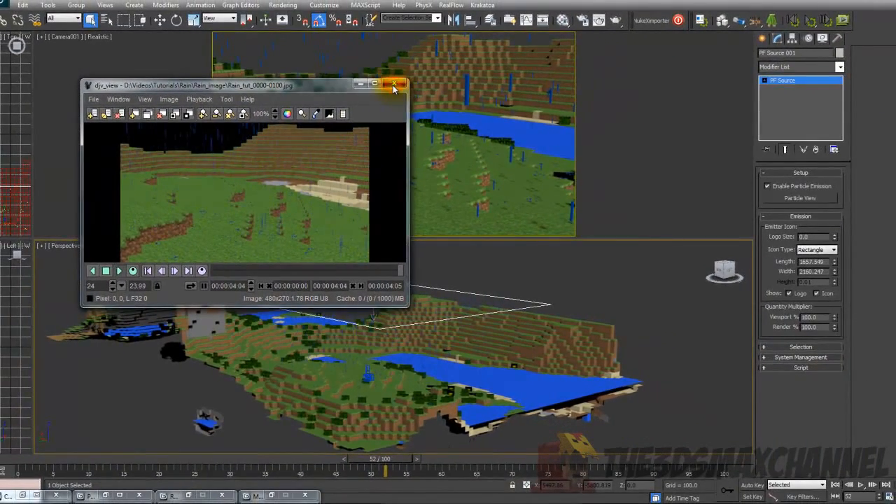
pyautogui.click(394, 86)
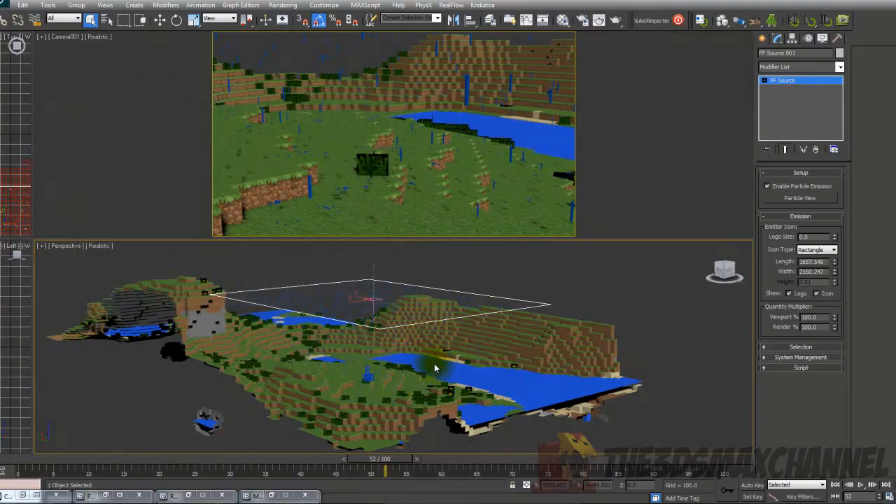
pyautogui.scroll(5, 433, 363)
pyautogui.rightClick(73, 135)
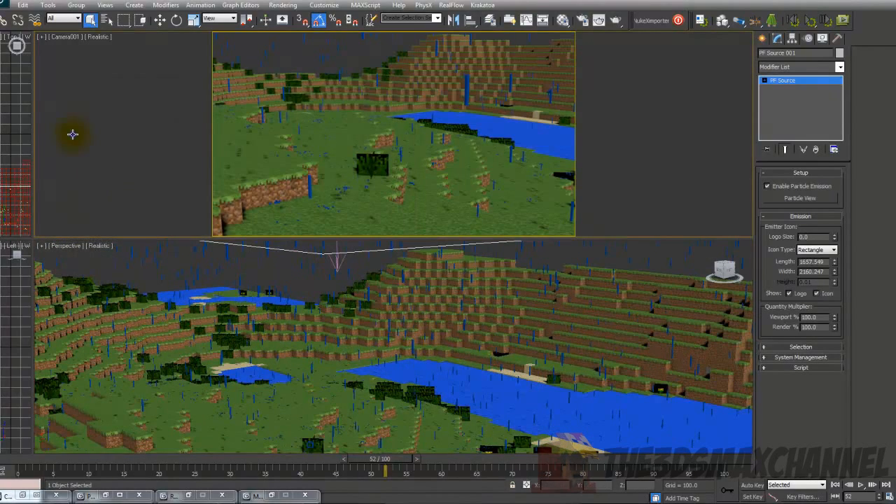
pyautogui.press('Home')
pyautogui.scroll(-6, 293, 345)
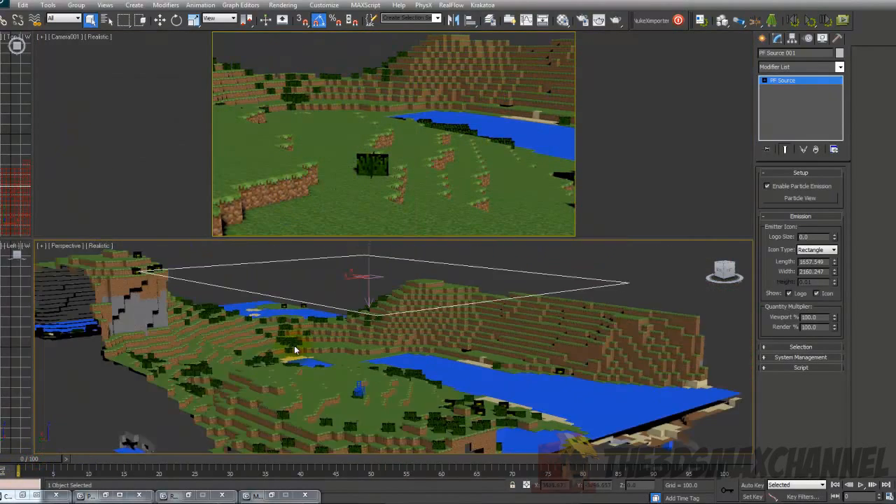
# Step: Examine the landscape and the rectangular rain emitter above it from several angles in the perspective view
pyautogui.keyDown('alt'); pyautogui.moveTo(353, 341); pyautogui.dragTo(378, 306, button='middle'); pyautogui.keyUp('alt')
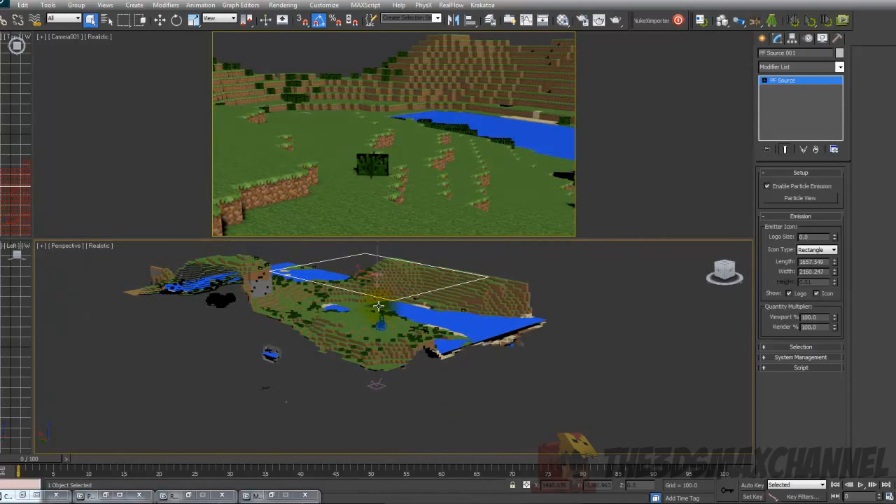
pyautogui.scroll(5, 379, 310)
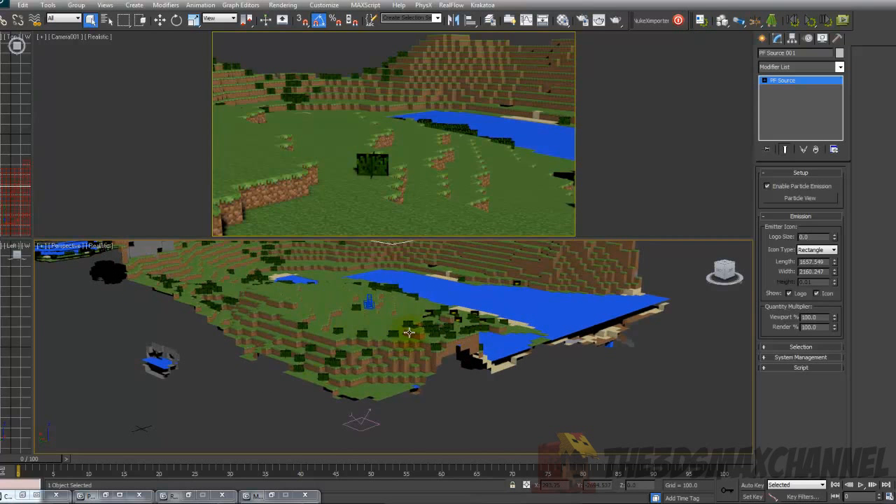
pyautogui.moveTo(415, 308); pyautogui.dragTo(414, 368, button='middle')
pyautogui.scroll(2, 414, 368)
pyautogui.scroll(-4, 392, 368)
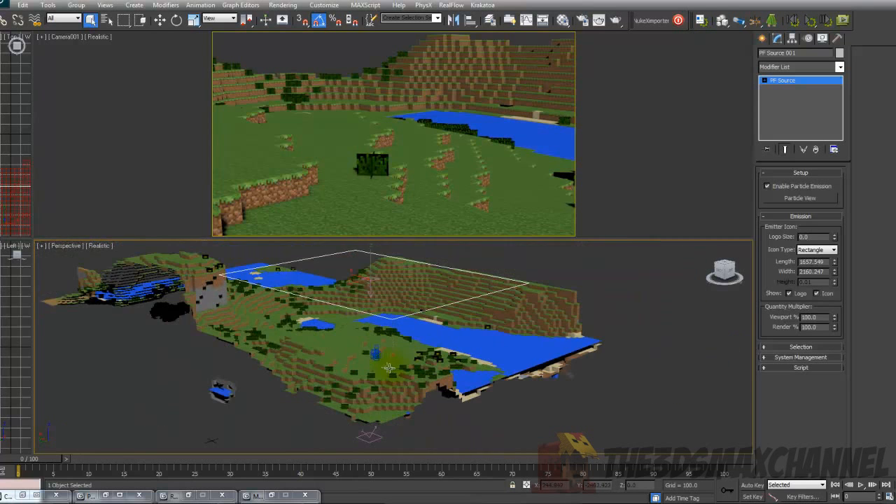
pyautogui.keyDown('alt'); pyautogui.moveTo(385, 322); pyautogui.dragTo(407, 368, button='middle'); pyautogui.keyUp('alt')
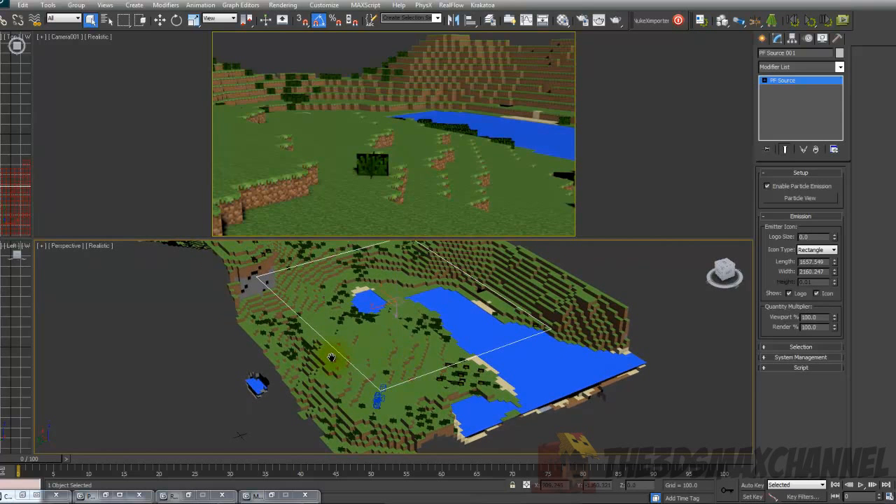
pyautogui.scroll(3, 370, 340)
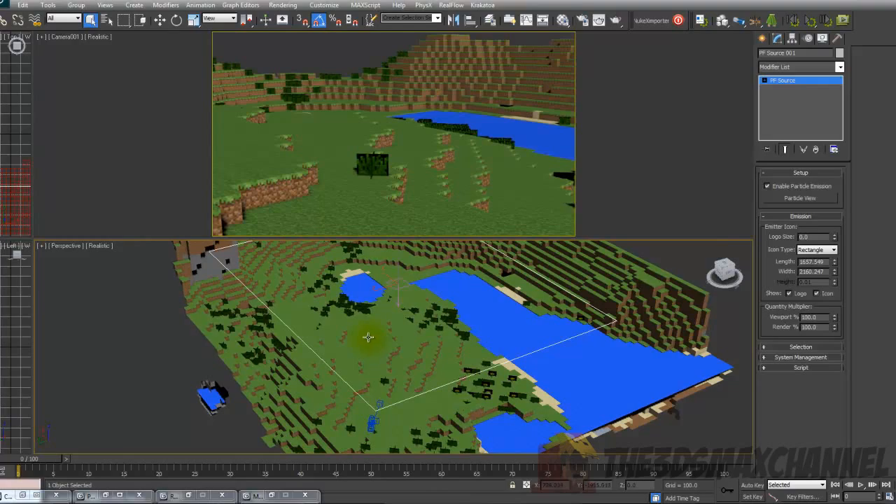
pyautogui.keyDown('alt'); pyautogui.moveTo(370, 337); pyautogui.dragTo(417, 342, button='middle'); pyautogui.keyUp('alt')
pyautogui.scroll(3, 386, 321)
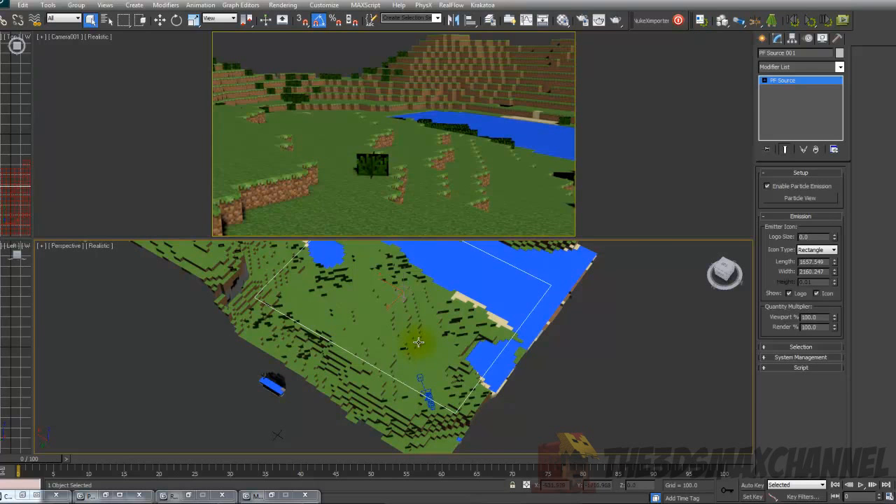
pyautogui.scroll(4, 418, 342)
pyautogui.keyDown('alt'); pyautogui.moveTo(415, 418); pyautogui.dragTo(499, 325, button='middle'); pyautogui.keyUp('alt')
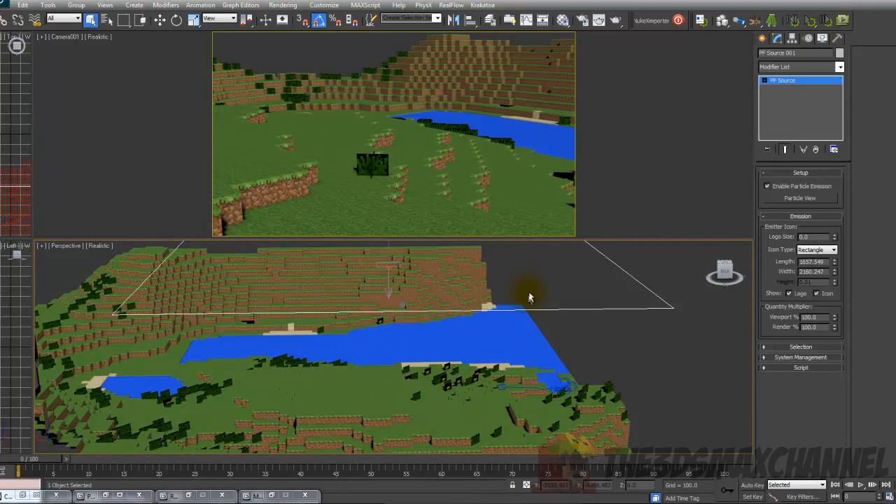
pyautogui.keyDown('alt'); pyautogui.moveTo(527, 294); pyautogui.dragTo(497, 306, button='middle'); pyautogui.keyUp('alt')
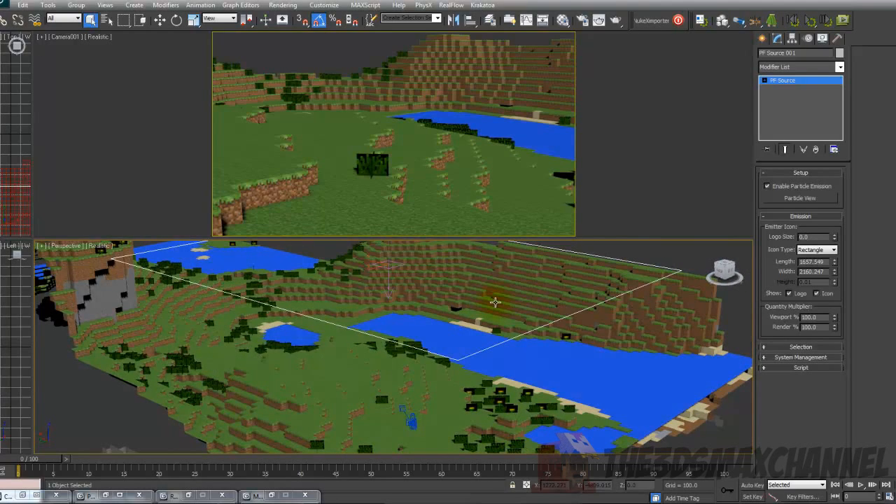
pyautogui.keyDown('alt'); pyautogui.moveTo(484, 304); pyautogui.dragTo(310, 304, button='middle'); pyautogui.keyUp('alt')
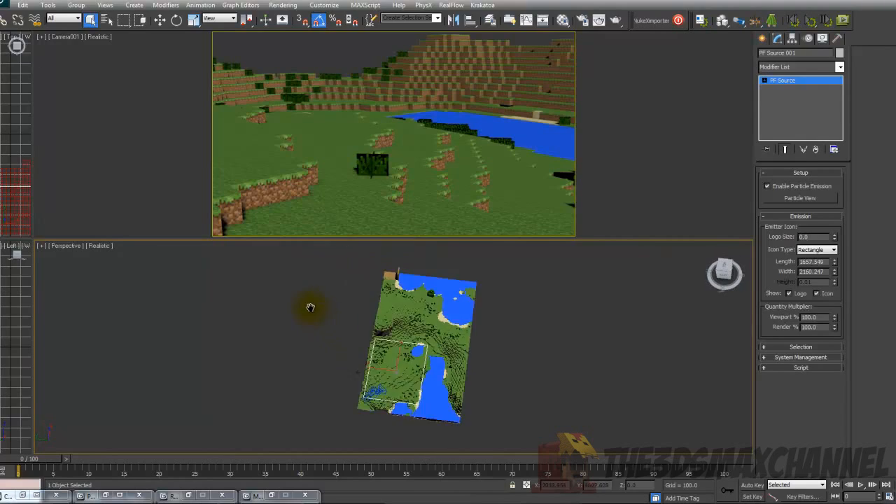
# Step: Compare the rain emitter's outline with the terrain area from above, closing in on the camera's surroundings
pyautogui.scroll(5, 381, 321)
pyautogui.moveTo(383, 322); pyautogui.dragTo(436, 326, button='middle')
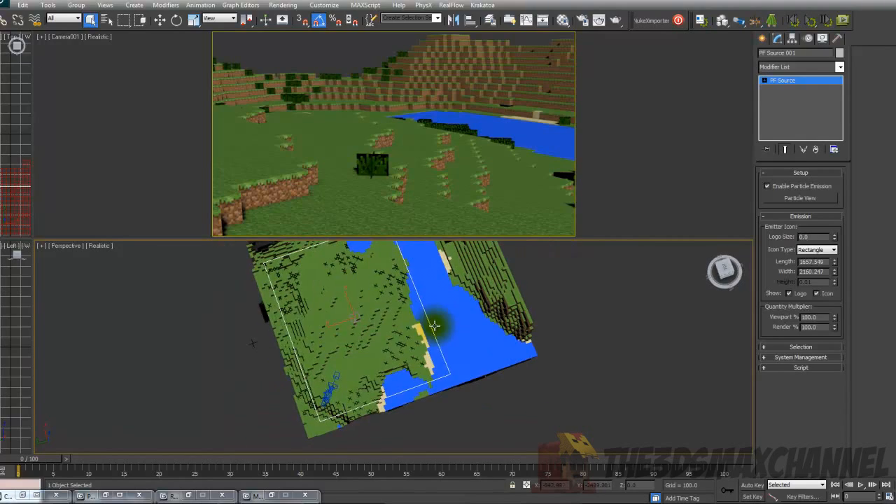
pyautogui.click(113, 458)
pyautogui.keyDown('alt'); pyautogui.moveTo(381, 393); pyautogui.dragTo(361, 400, button='middle'); pyautogui.keyUp('alt')
pyautogui.click(23, 462)
pyautogui.moveTo(440, 364); pyautogui.dragTo(364, 363, button='middle')
pyautogui.scroll(3, 364, 363)
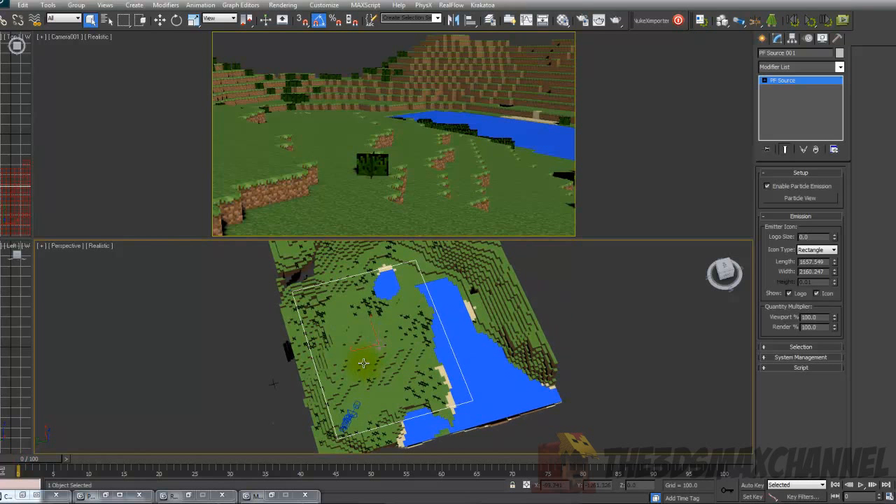
pyautogui.keyDown('alt'); pyautogui.moveTo(363, 362); pyautogui.dragTo(410, 349, button='middle'); pyautogui.keyUp('alt')
pyautogui.scroll(3, 398, 304)
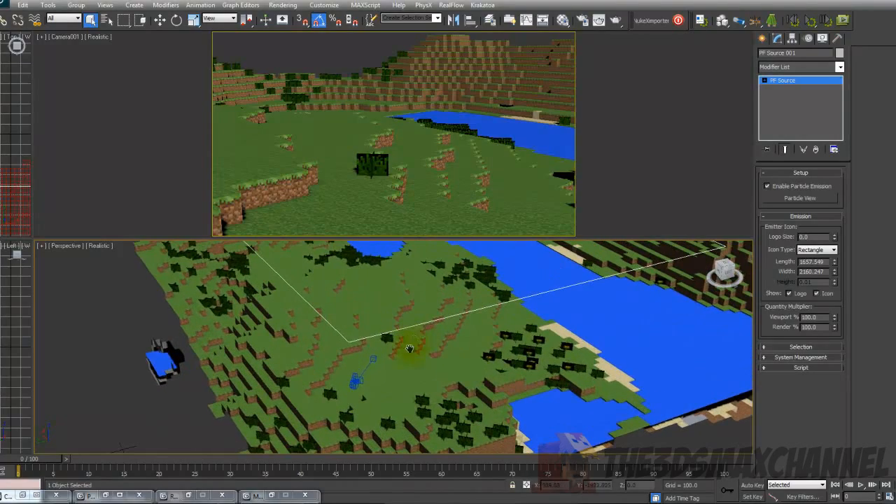
# Step: Select the scene camera with its target and examine where it looks beneath the rain emitter
pyautogui.click(363, 374)
pyautogui.scroll(-3, 386, 357)
pyautogui.scroll(3, 386, 356)
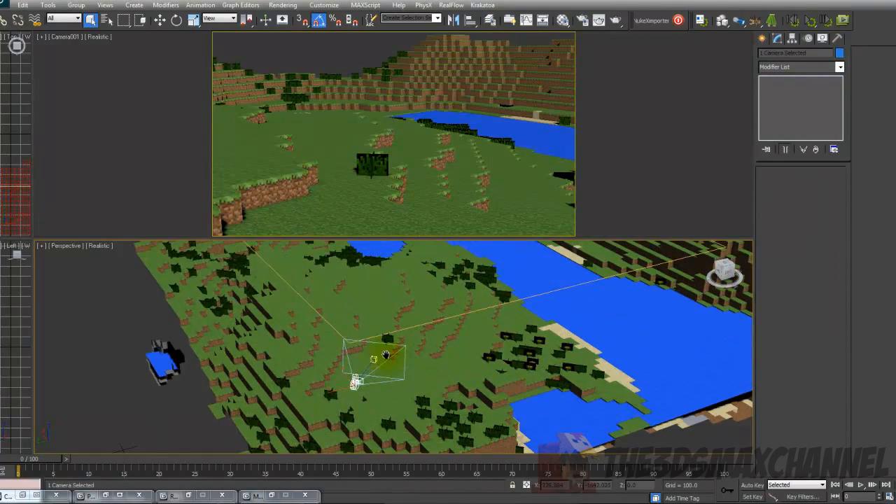
pyautogui.moveTo(355, 355); pyautogui.dragTo(362, 349, button='middle')
pyautogui.scroll(3, 381, 324)
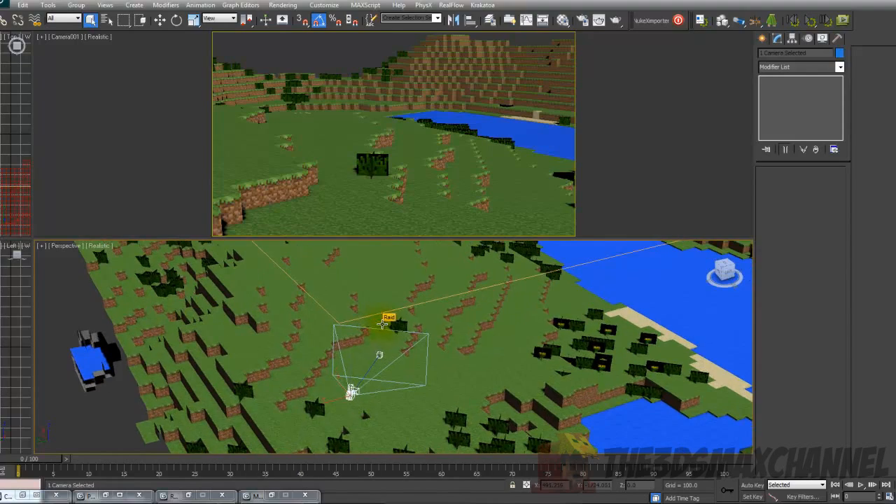
pyautogui.moveTo(400, 337)
pyautogui.keyDown('alt'); pyautogui.mouseDown(button='middle')
pyautogui.moveTo(408, 334)
pyautogui.moveTo(386, 321)
pyautogui.moveTo(396, 346)
pyautogui.mouseUp(button='middle'); pyautogui.keyUp('alt')
pyautogui.scroll(-4, 404, 340)
pyautogui.scroll(3, 395, 326)
pyautogui.scroll(-3, 396, 326)
# Step: Select the Raid terrain mesh and examine how much of it the rain emitter covers
pyautogui.click(411, 347)
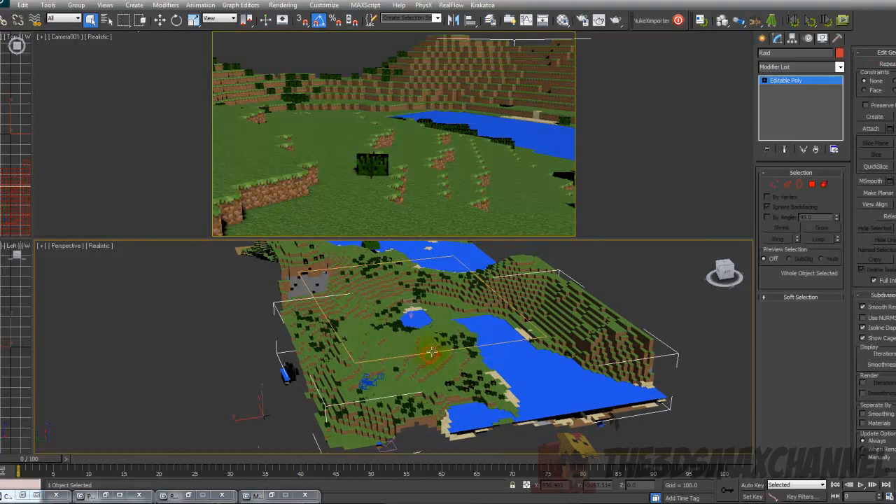
pyautogui.keyDown('alt'); pyautogui.moveTo(426, 355); pyautogui.dragTo(400, 355, button='middle'); pyautogui.keyUp('alt')
pyautogui.scroll(-5, 398, 359)
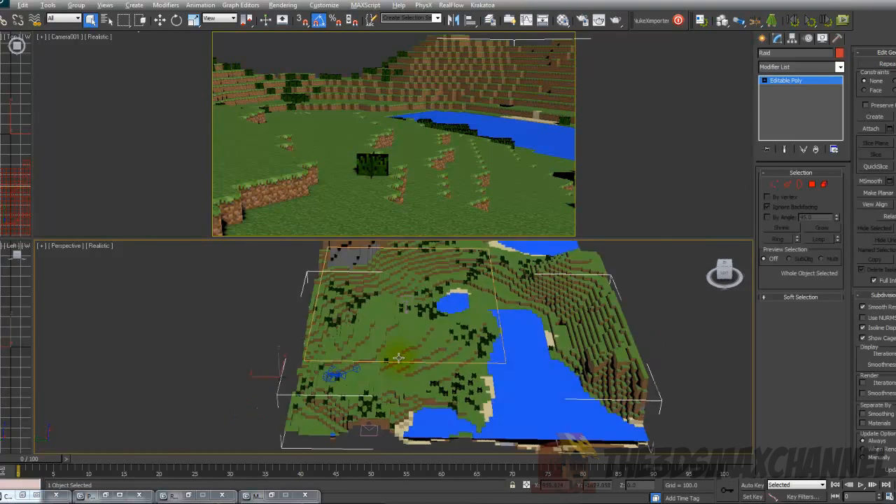
pyautogui.scroll(5, 397, 358)
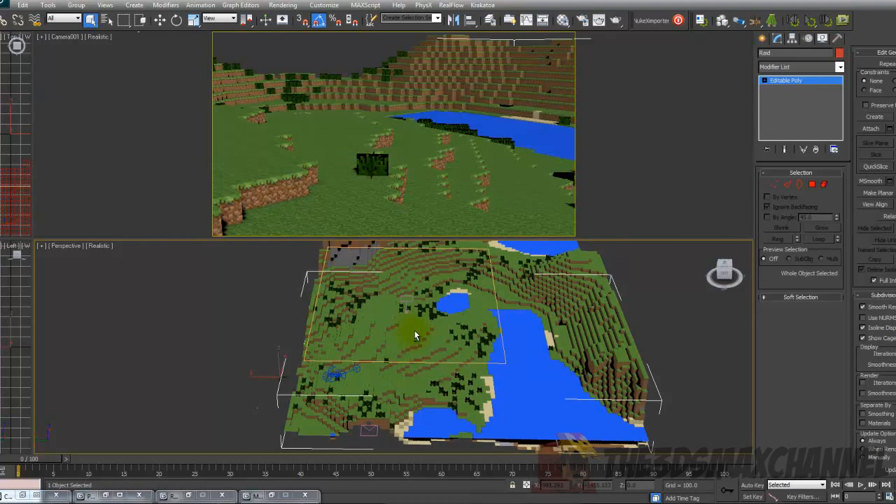
pyautogui.scroll(-5, 414, 336)
pyautogui.keyDown('alt'); pyautogui.moveTo(414, 337); pyautogui.dragTo(408, 347, button='middle'); pyautogui.keyUp('alt')
pyautogui.scroll(3, 406, 348)
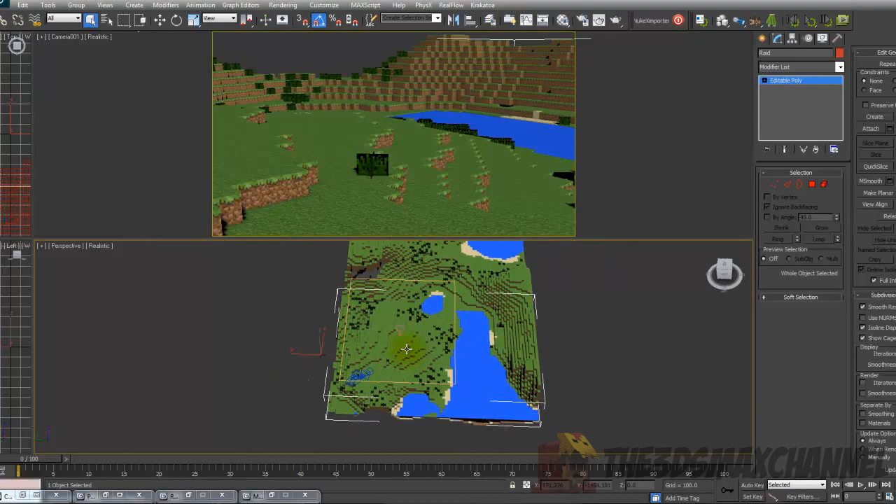
pyautogui.keyDown('alt'); pyautogui.moveTo(407, 348); pyautogui.dragTo(462, 378, button='middle'); pyautogui.keyUp('alt')
# Step: Create a rectangular PF Source particle emitter about 836 long and 945 wide beside the terrain
pyautogui.click(435, 334)
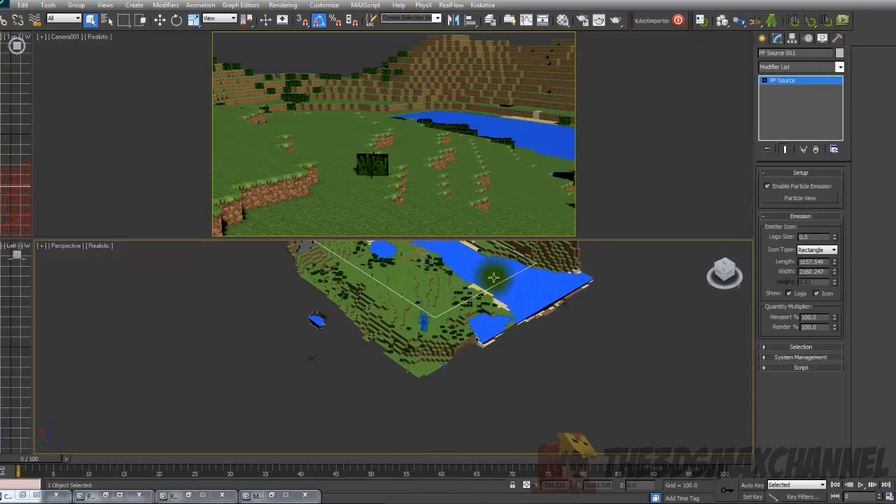
pyautogui.click(762, 39)
pyautogui.keyDown('alt'); pyautogui.moveTo(530, 303); pyautogui.dragTo(688, 194, button='middle'); pyautogui.keyUp('alt')
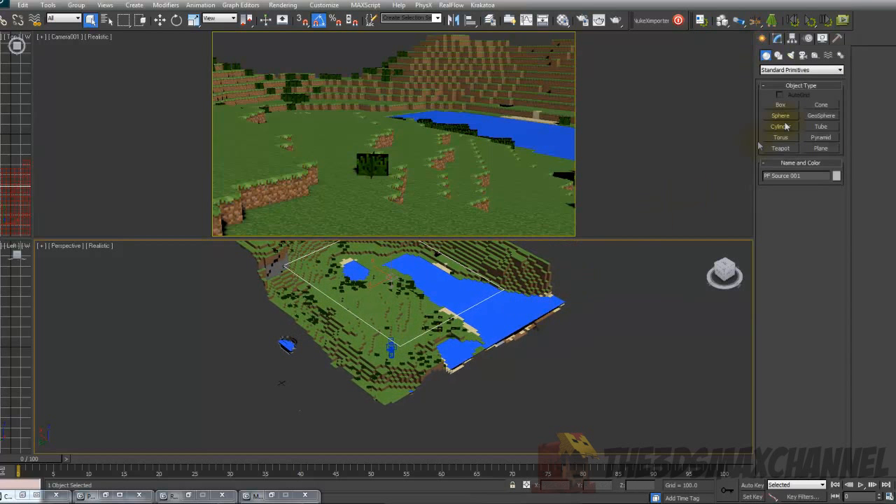
pyautogui.click(768, 70)
pyautogui.click(768, 71)
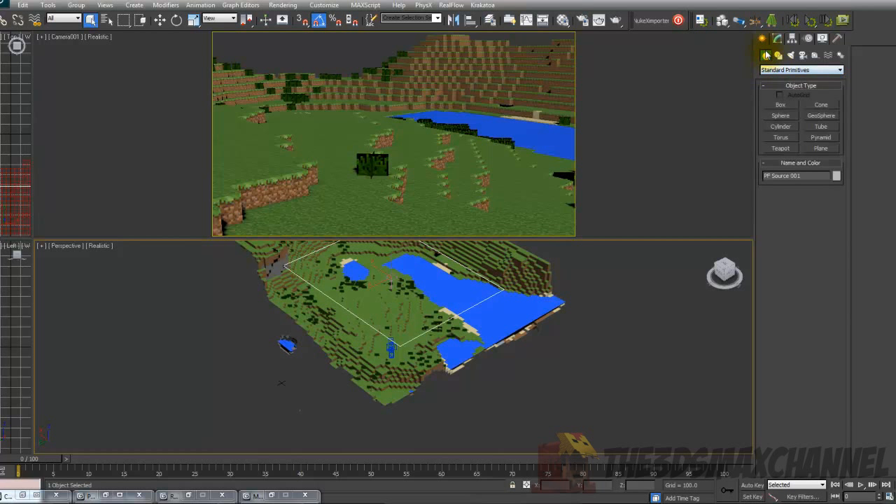
pyautogui.click(772, 72)
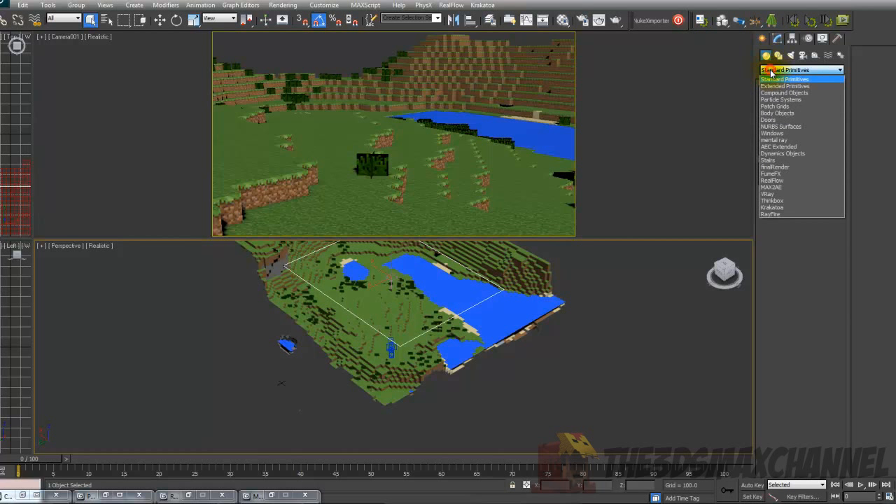
pyautogui.click(779, 100)
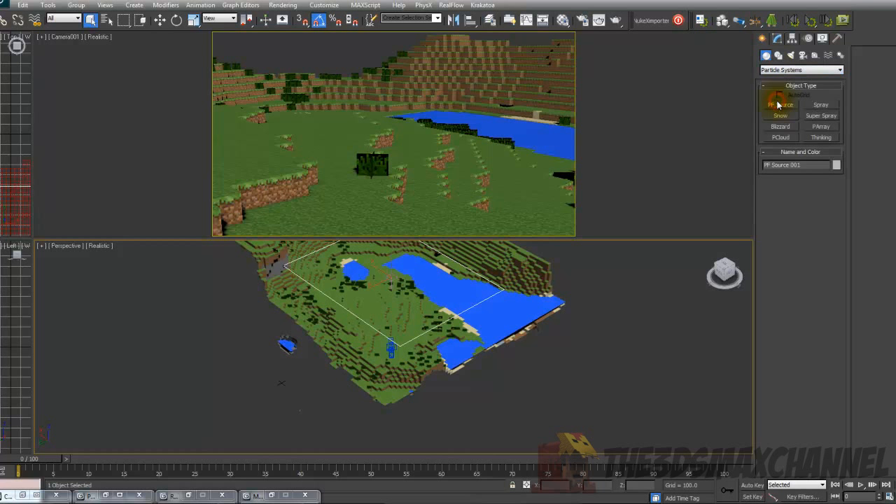
pyautogui.click(771, 105)
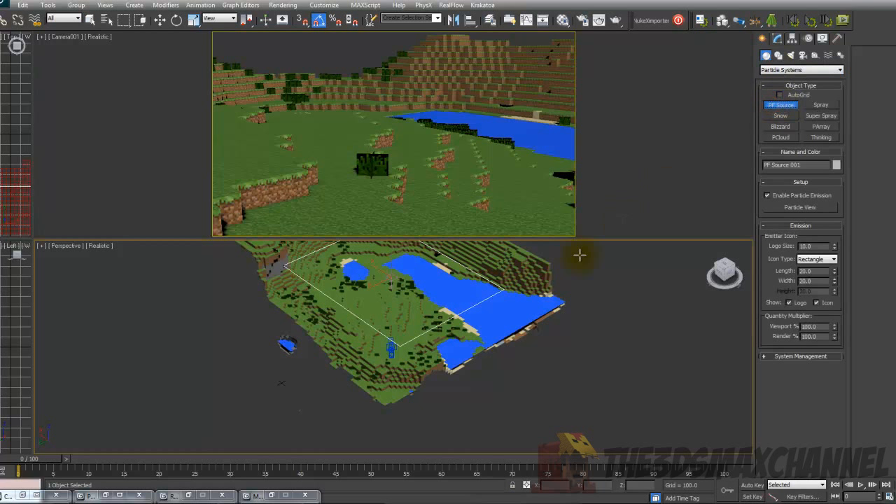
pyautogui.moveTo(506, 372); pyautogui.dragTo(518, 439)
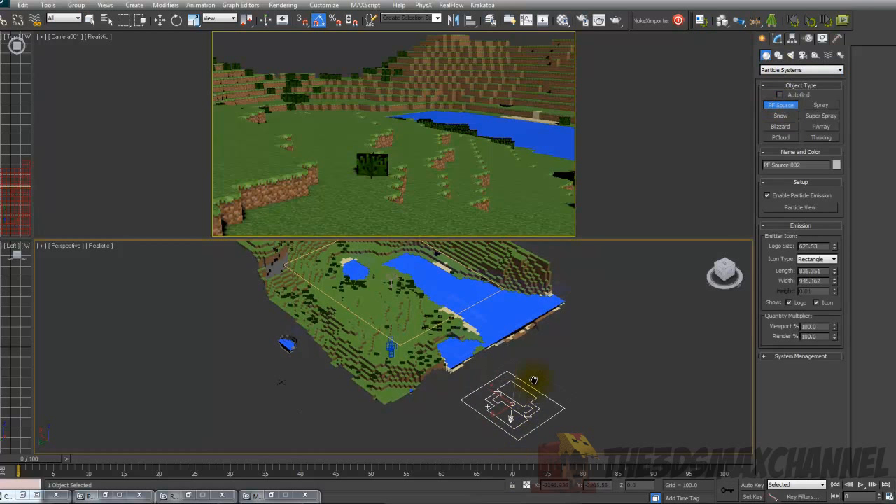
pyautogui.moveTo(534, 378); pyautogui.dragTo(545, 359, button='middle')
# Step: Move the new PF Source emitter over the middle of the terrain, inside the older emitter's outline, and show its parameters for editing
pyautogui.click(156, 21)
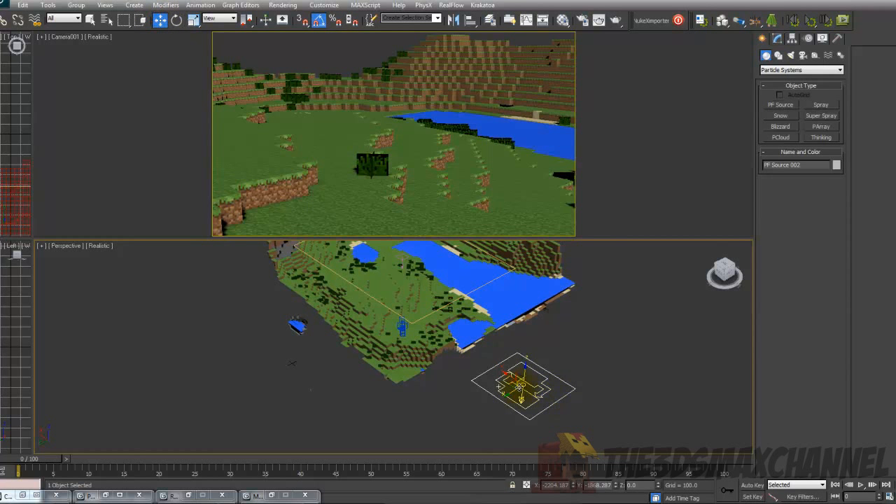
pyautogui.moveTo(513, 385); pyautogui.dragTo(396, 241)
pyautogui.moveTo(395, 242); pyautogui.dragTo(397, 270, button='middle')
pyautogui.click(776, 40)
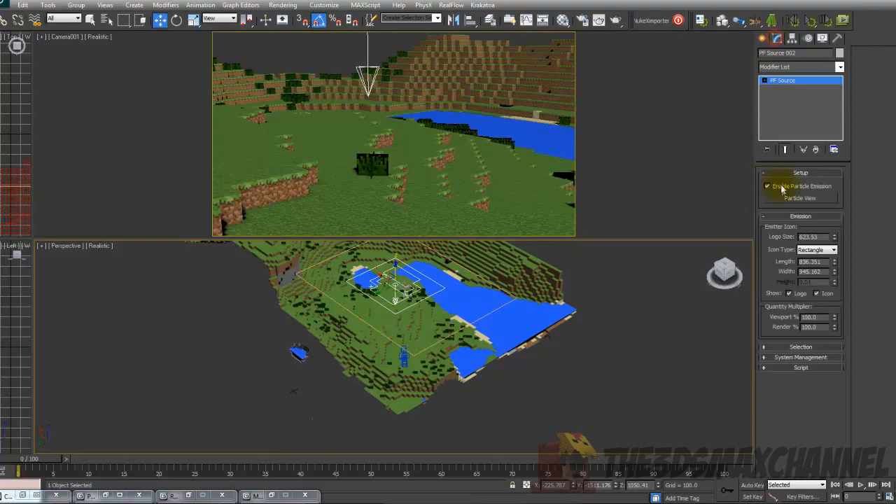
# Step: Raise the new PF Source emitter above the terrain to a height of about Z 1299
pyautogui.scroll(6, 474, 319)
pyautogui.keyDown('alt'); pyautogui.moveTo(474, 318); pyautogui.dragTo(461, 322, button='middle'); pyautogui.keyUp('alt')
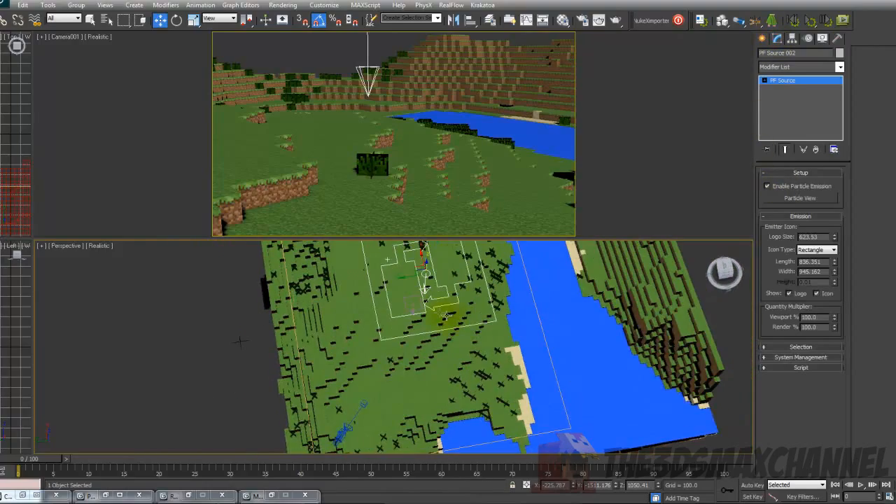
pyautogui.keyDown('alt'); pyautogui.moveTo(576, 302); pyautogui.dragTo(437, 273, button='middle'); pyautogui.keyUp('alt')
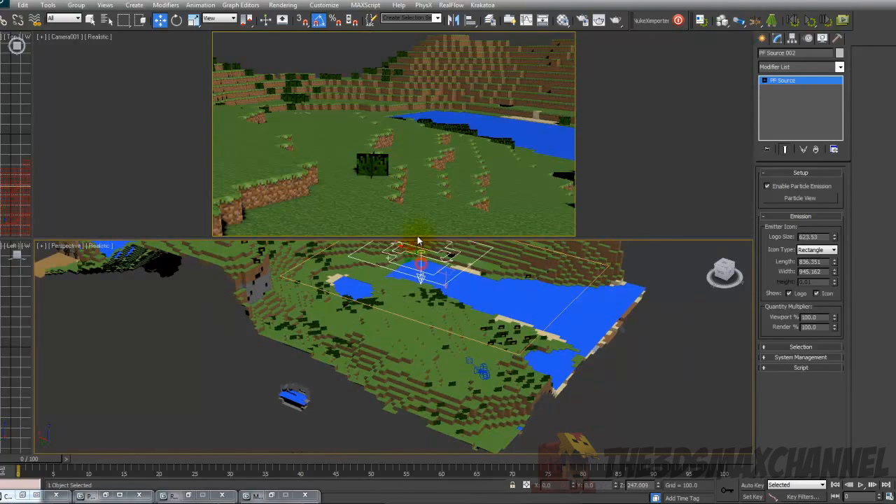
pyautogui.scroll(2, 442, 315)
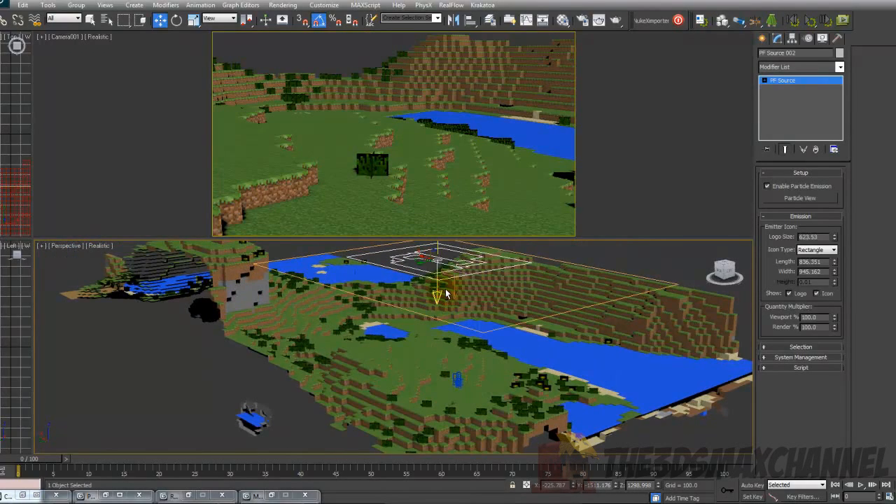
pyautogui.keyDown('alt'); pyautogui.moveTo(403, 271); pyautogui.dragTo(435, 293, button='middle'); pyautogui.keyUp('alt')
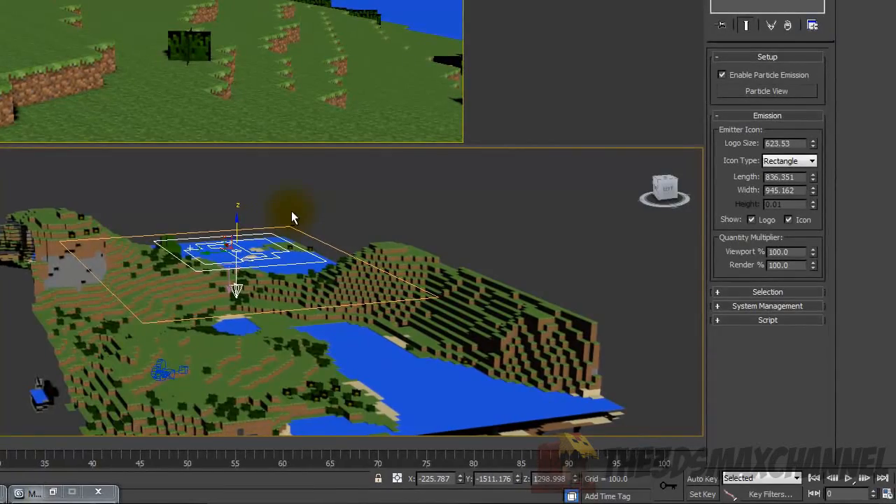
# Step: Shift the new emitter to about X -380, Y -1178 and set its logo size to 0
pyautogui.keyDown('alt'); pyautogui.moveTo(313, 222); pyautogui.dragTo(272, 268, button='middle'); pyautogui.keyUp('alt')
pyautogui.moveTo(273, 268); pyautogui.dragTo(259, 217, button='middle')
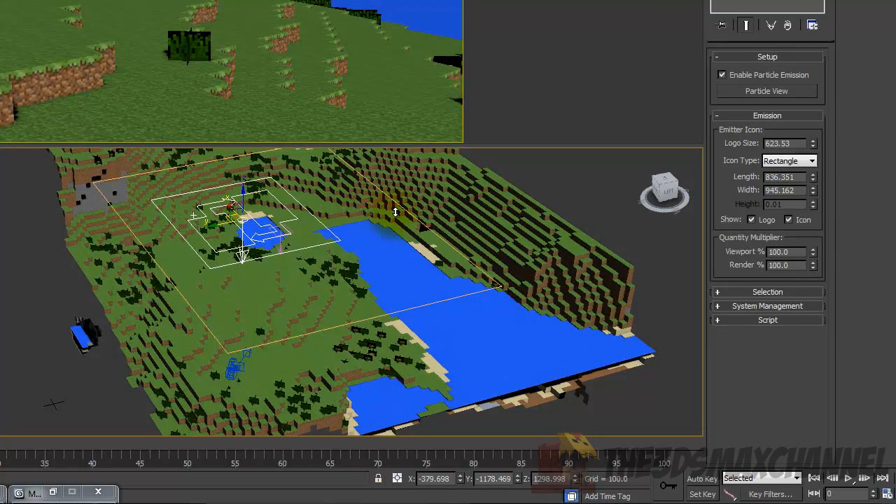
pyautogui.rightClick(811, 144)
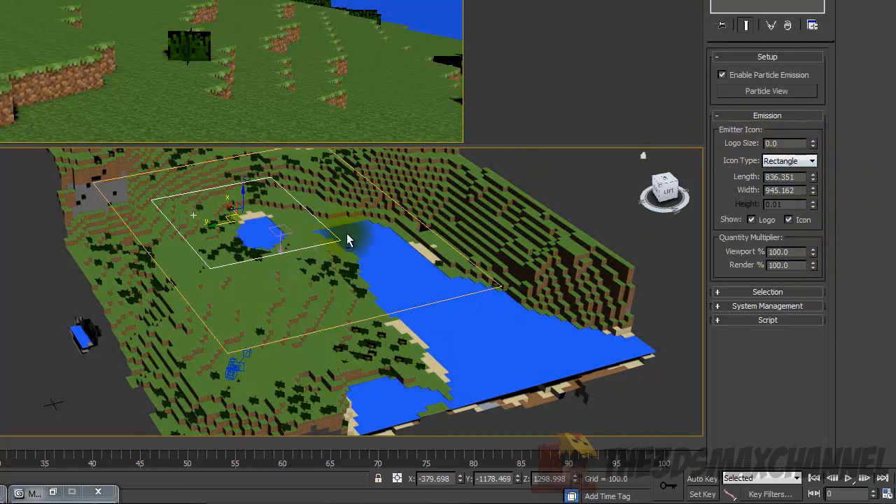
# Step: Enlarge the new emitter's rectangle to a length of about 1589 and a width of about 2023
pyautogui.keyDown('alt'); pyautogui.moveTo(347, 239); pyautogui.dragTo(493, 210, button='middle'); pyautogui.keyUp('alt')
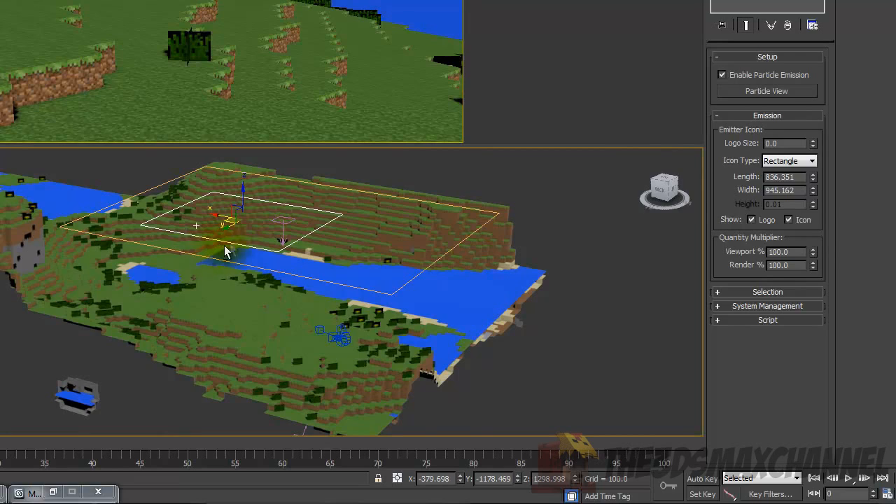
pyautogui.keyDown('alt'); pyautogui.moveTo(248, 241); pyautogui.dragTo(228, 222, button='middle'); pyautogui.keyUp('alt')
pyautogui.moveTo(226, 220); pyautogui.dragTo(258, 238)
pyautogui.moveTo(810, 178); pyautogui.dragTo(802, 114)
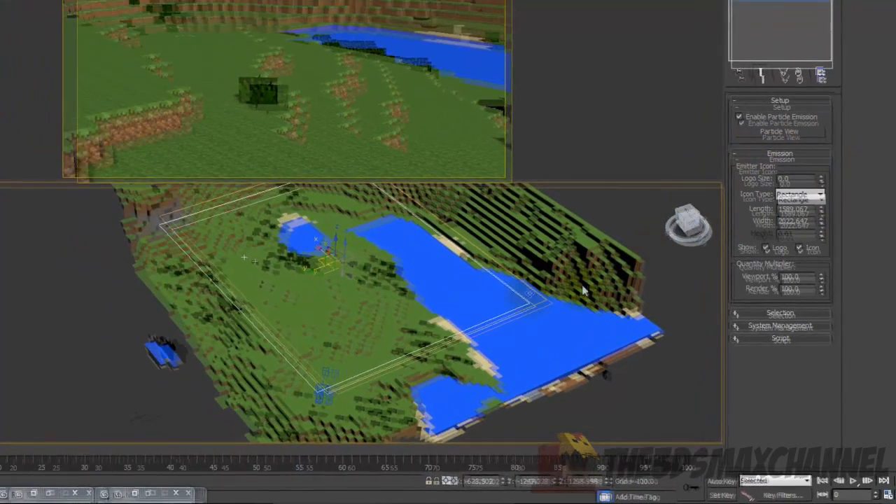
# Step: Align the enlarged emitter with the older emitter's outline, placing it at about X -597, Y -1356
pyautogui.keyDown('alt'); pyautogui.moveTo(392, 252); pyautogui.dragTo(355, 252, button='middle'); pyautogui.keyUp('alt')
pyautogui.scroll(-2, 340, 260)
pyautogui.keyDown('alt'); pyautogui.moveTo(495, 318); pyautogui.dragTo(429, 334, button='middle'); pyautogui.keyUp('alt')
pyautogui.moveTo(414, 319); pyautogui.dragTo(429, 283)
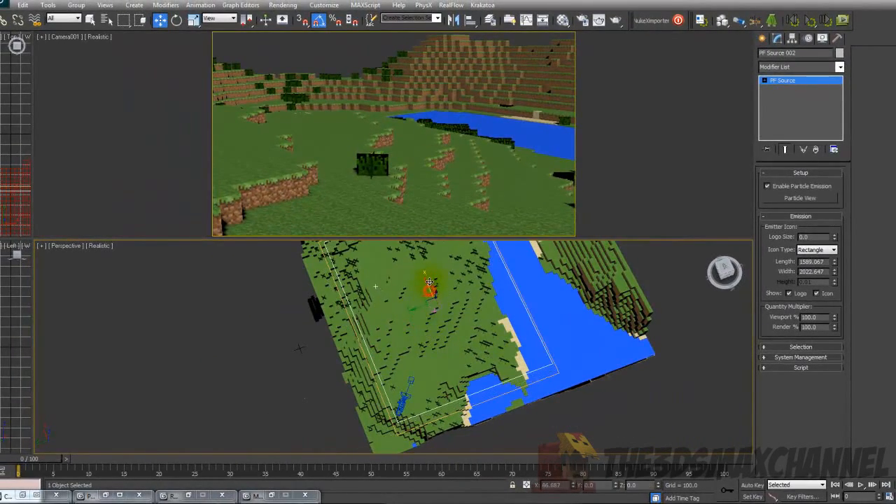
pyautogui.moveTo(450, 310)
pyautogui.keyDown('alt'); pyautogui.mouseDown(button='middle')
pyautogui.moveTo(486, 294)
pyautogui.moveTo(462, 321)
pyautogui.mouseUp(button='middle'); pyautogui.keyUp('alt')
pyautogui.moveTo(417, 295); pyautogui.dragTo(422, 298)
pyautogui.keyDown('alt'); pyautogui.moveTo(485, 319); pyautogui.dragTo(449, 303, button='middle'); pyautogui.keyUp('alt')
pyautogui.scroll(3, 499, 310)
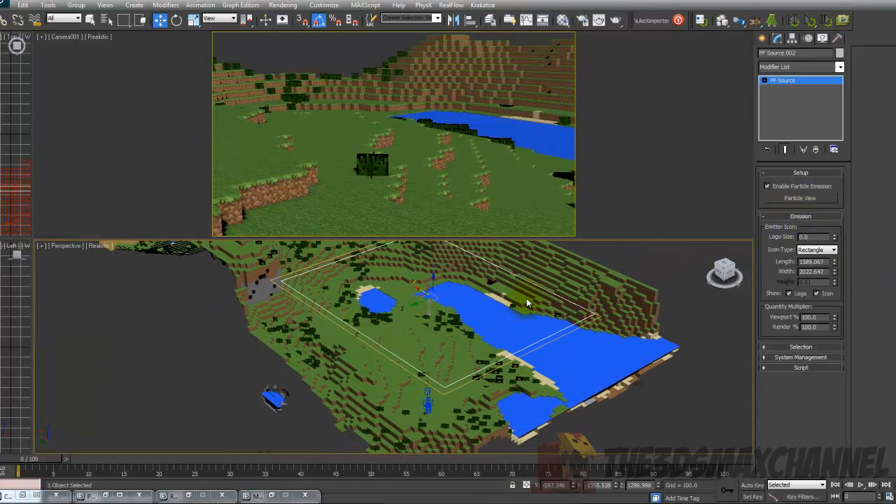
# Step: Open Particle View and move the PF Source 001 flow below the PF Source 002 flow to clear space
pyautogui.click(806, 200)
pyautogui.moveTo(595, 66); pyautogui.dragTo(550, 72)
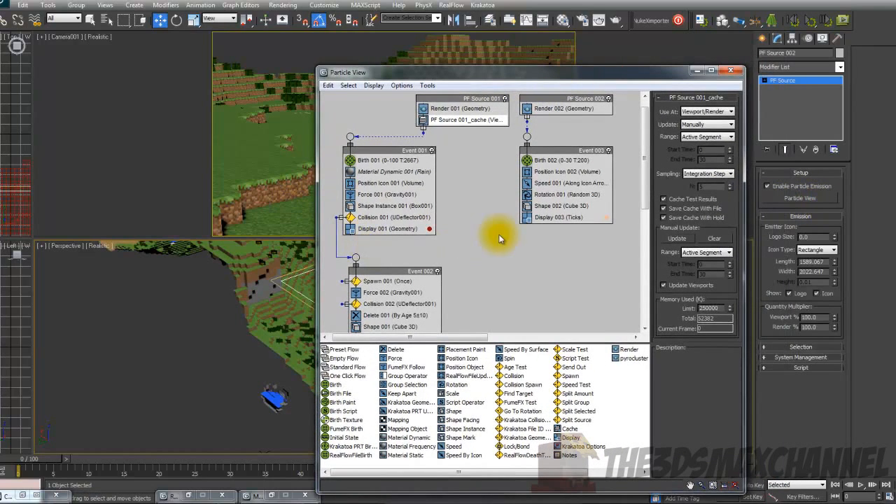
pyautogui.moveTo(499, 236); pyautogui.dragTo(494, 246, button='middle')
pyautogui.moveTo(434, 410); pyautogui.dragTo(439, 374)
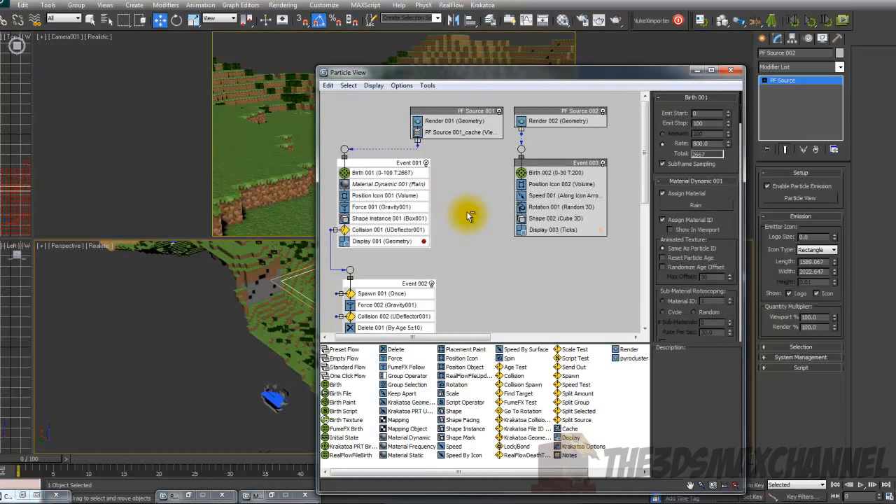
pyautogui.click(428, 112)
pyautogui.moveTo(428, 112); pyautogui.dragTo(611, 322)
pyautogui.moveTo(583, 279); pyautogui.dragTo(519, 282, button='middle')
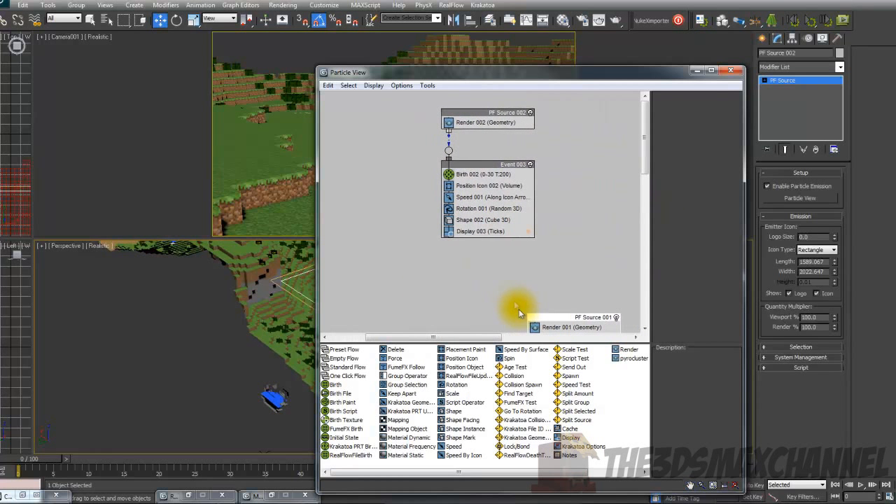
# Step: Delete the Speed, Rotation and Shape operators from PF Source 002's Event 003
pyautogui.click(402, 107)
pyautogui.click(493, 113)
pyautogui.moveTo(542, 165); pyautogui.dragTo(503, 167, button='middle')
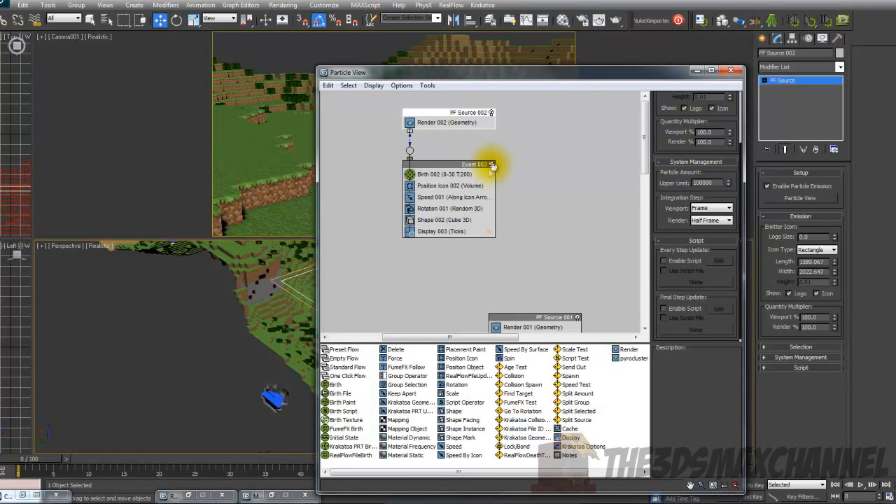
pyautogui.click(448, 196)
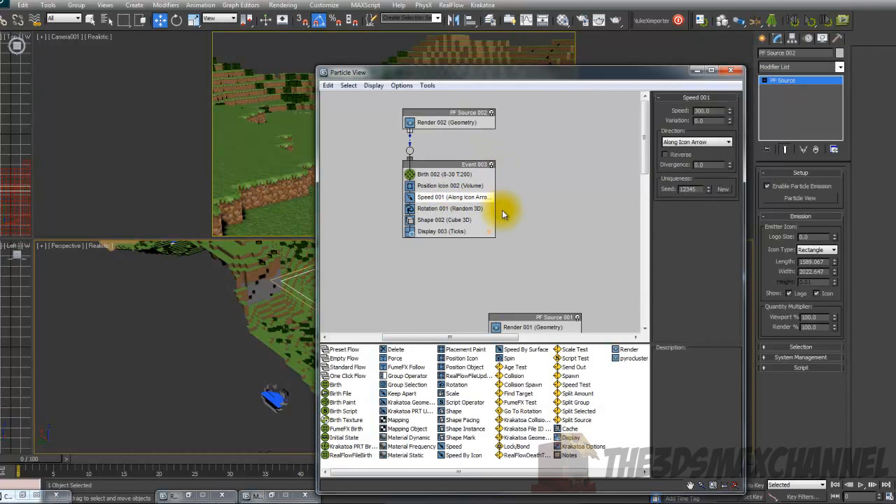
pyautogui.press('Delete')
pyautogui.click(449, 198)
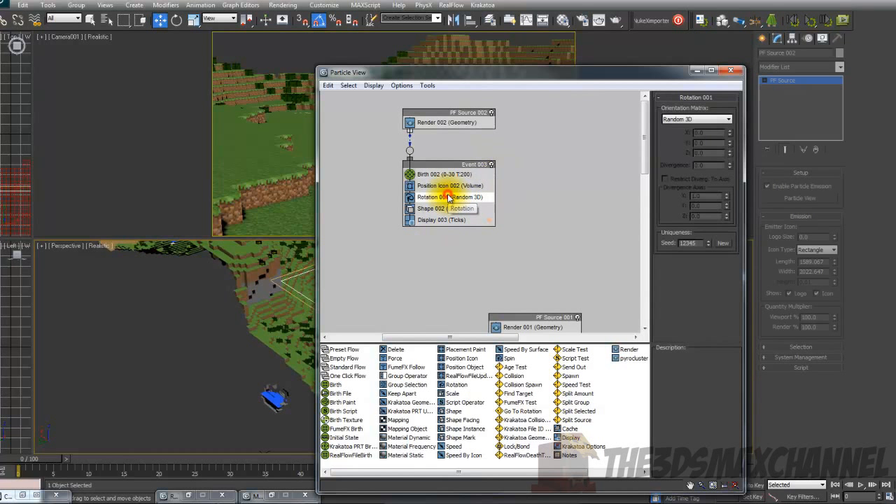
pyautogui.press('Delete')
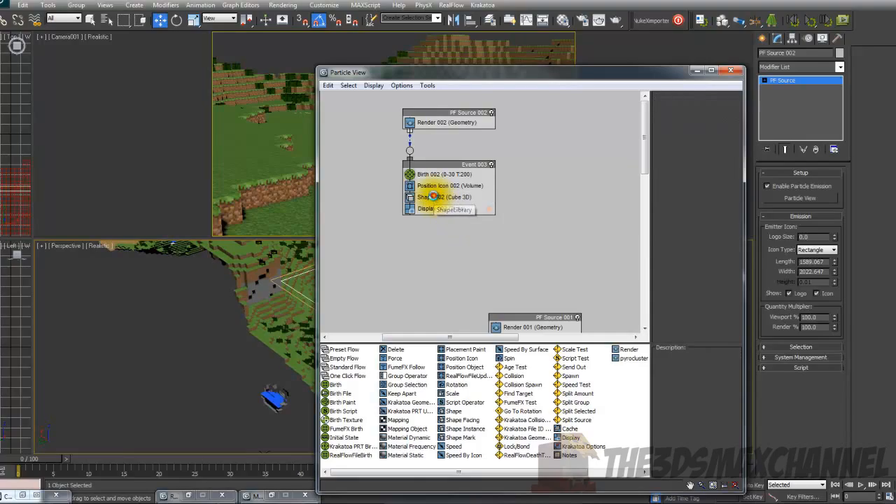
pyautogui.click(434, 198)
pyautogui.press('Delete')
# Step: Examine the settings of the Position Icon, Birth and Display operators in Event 003
pyautogui.click(428, 186)
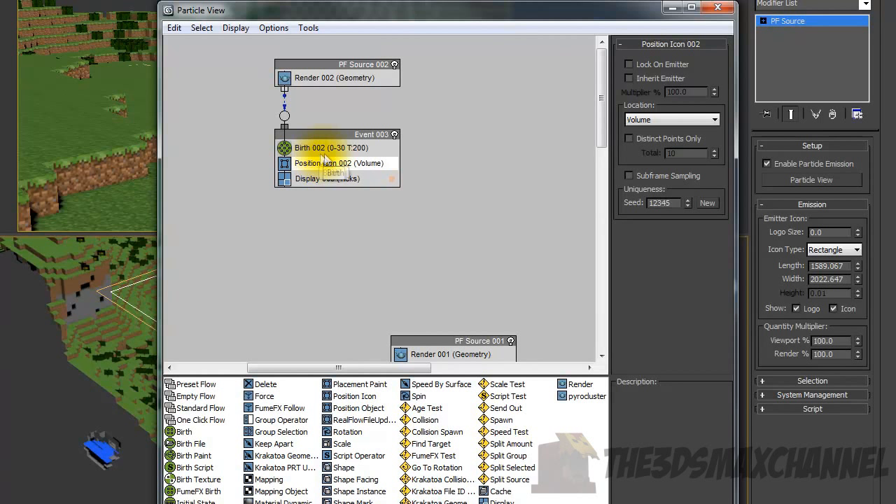
pyautogui.click(315, 148)
pyautogui.click(331, 179)
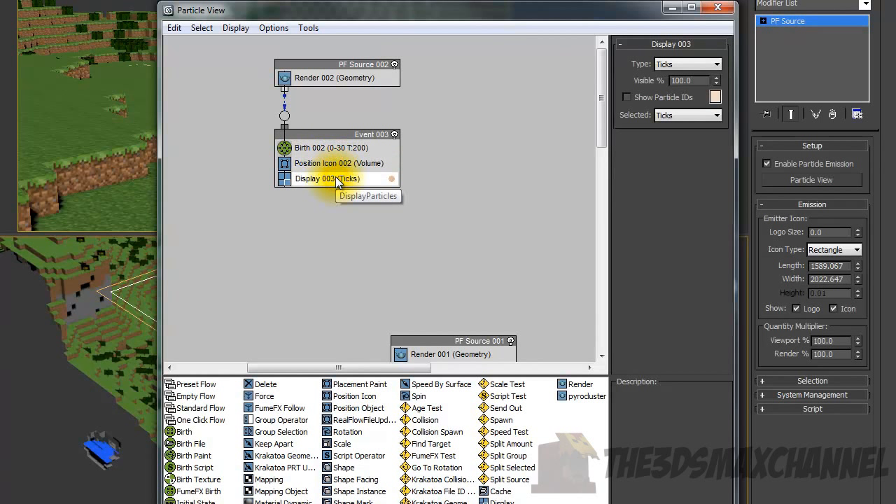
pyautogui.click(335, 163)
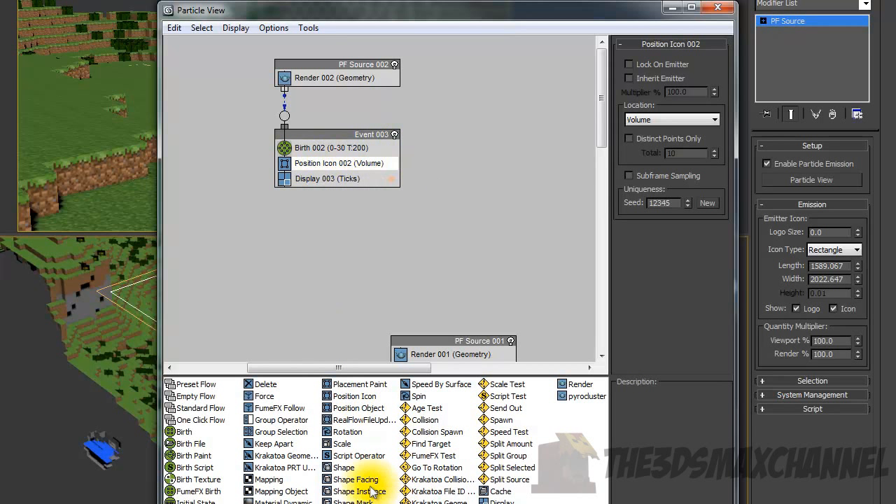
# Step: Try adding a Position Object operator below Position Icon 002 in Event 003
pyautogui.moveTo(353, 409); pyautogui.dragTo(320, 178)
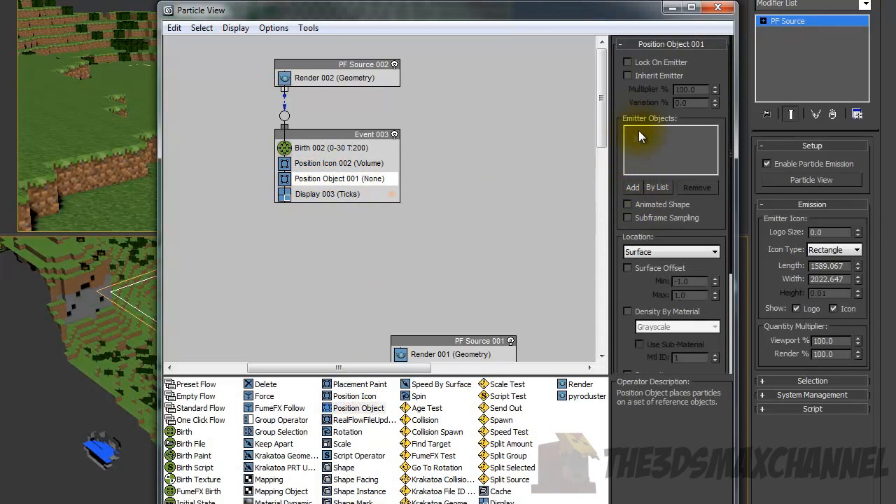
pyautogui.click(346, 178)
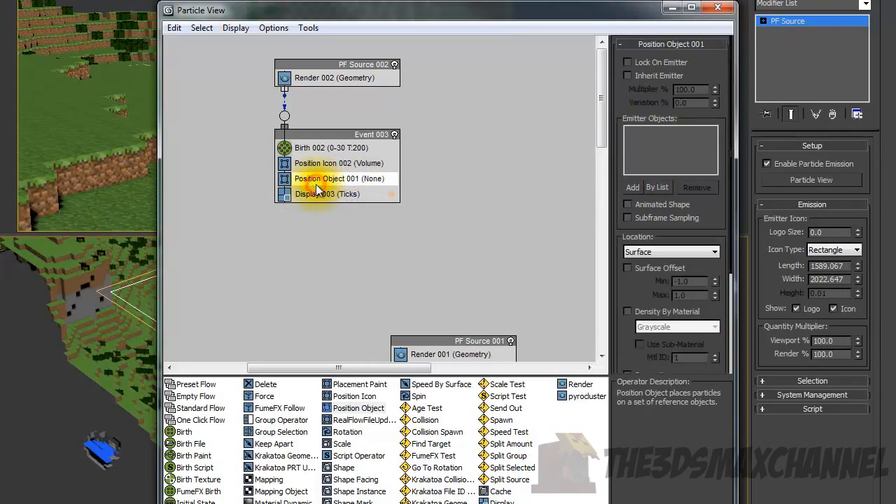
pyautogui.press('Delete')
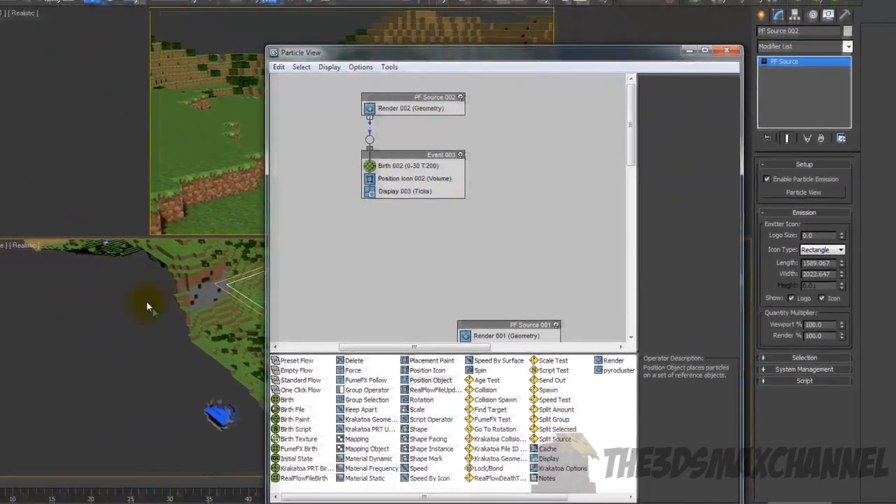
# Step: Minimize Particle View and examine the emitter's coverage of the terrain from several distances and angles
pyautogui.middleClick(238, 301)
pyautogui.scroll(-2, 260, 293)
pyautogui.moveTo(261, 294); pyautogui.dragTo(148, 282, button='middle')
pyautogui.scroll(1, 169, 272)
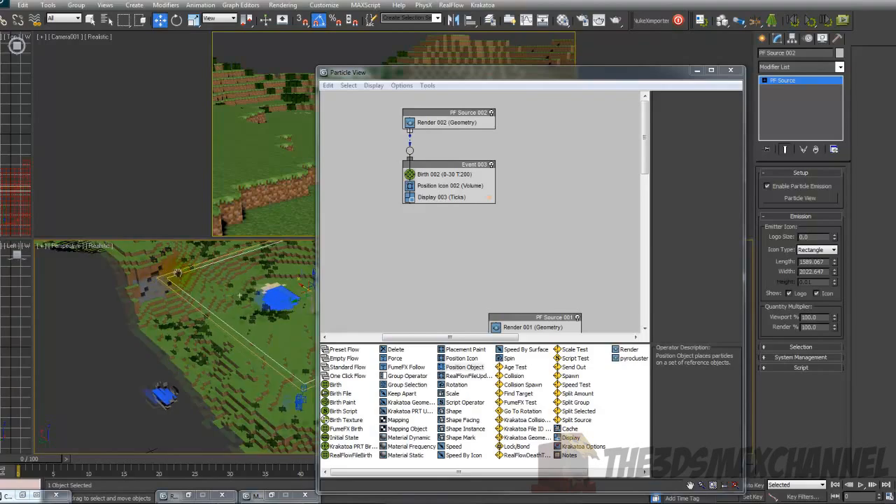
pyautogui.click(694, 71)
pyautogui.keyDown('alt'); pyautogui.moveTo(368, 245); pyautogui.dragTo(539, 333, button='middle'); pyautogui.keyUp('alt')
pyautogui.scroll(-3, 413, 283)
pyautogui.scroll(3, 415, 328)
pyautogui.scroll(-3, 405, 349)
pyautogui.scroll(2, 414, 335)
pyautogui.scroll(-3, 397, 340)
pyautogui.scroll(3, 405, 323)
pyautogui.scroll(-3, 410, 320)
pyautogui.scroll(3, 402, 341)
pyautogui.scroll(-2, 403, 342)
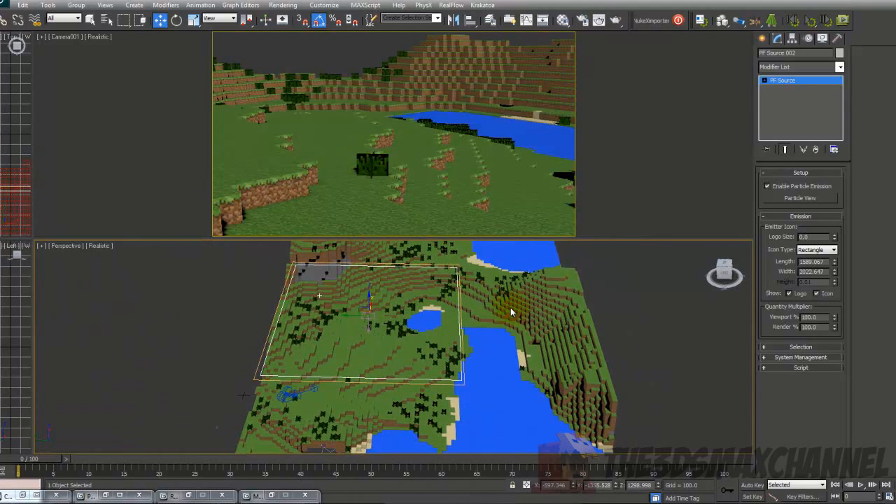
pyautogui.keyDown('alt'); pyautogui.moveTo(511, 307); pyautogui.dragTo(522, 266, button='middle'); pyautogui.keyUp('alt')
pyautogui.keyDown('alt'); pyautogui.moveTo(370, 339); pyautogui.dragTo(646, 190, button='middle'); pyautogui.keyUp('alt')
# Step: Unfreeze all objects and select the minecraft terrain mesh, checking the mesh structure with edged faces
pyautogui.click(586, 345)
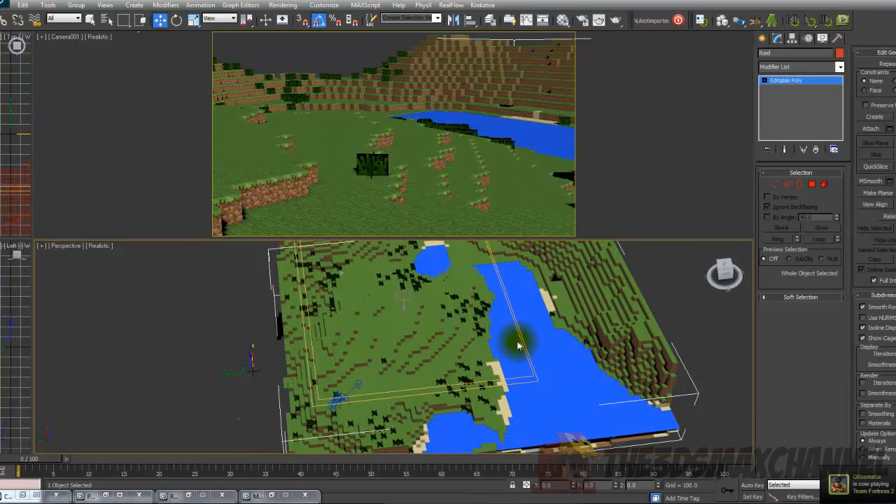
pyautogui.rightClick(564, 319)
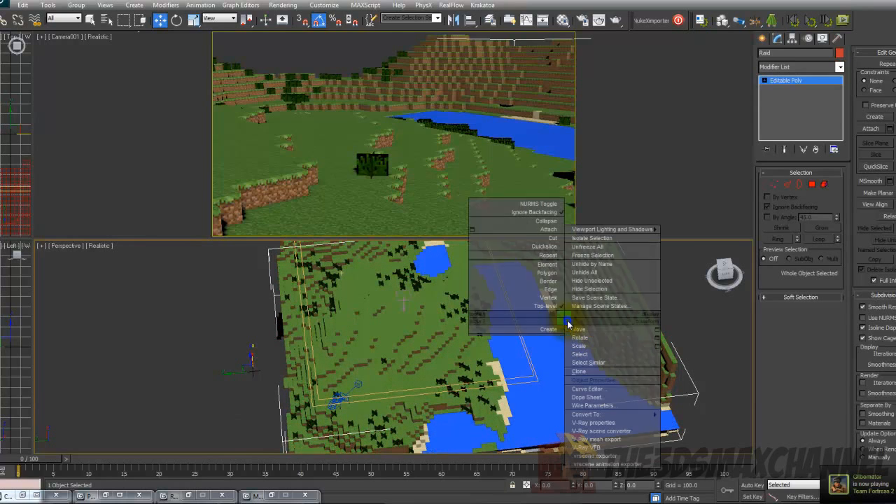
pyautogui.click(586, 247)
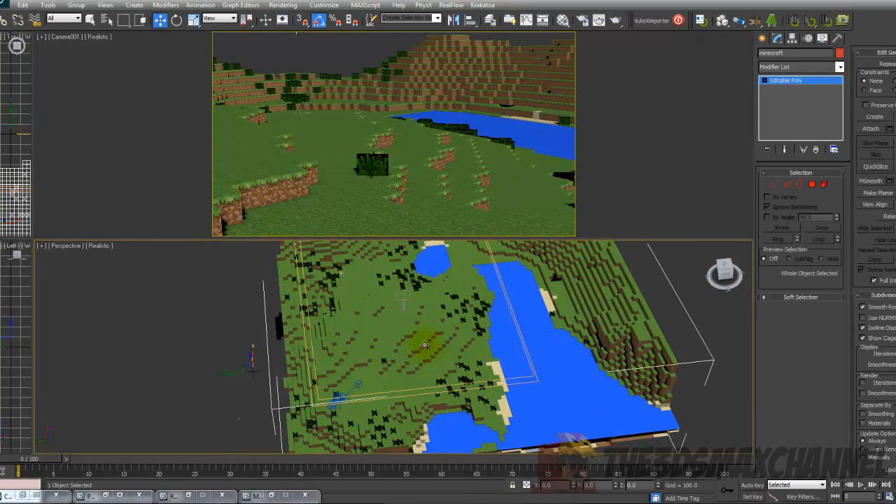
pyautogui.press('F4')
pyautogui.click(424, 345)
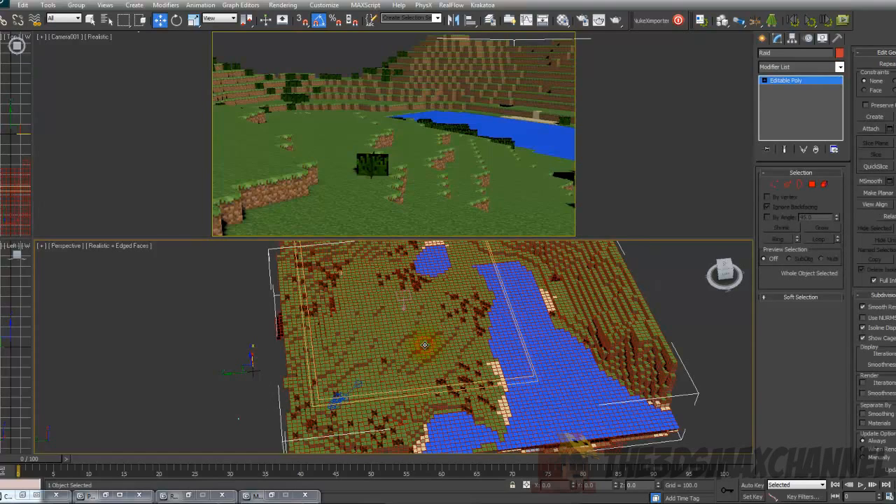
pyautogui.hotkey('ctrl', 'd')
pyautogui.click(574, 343)
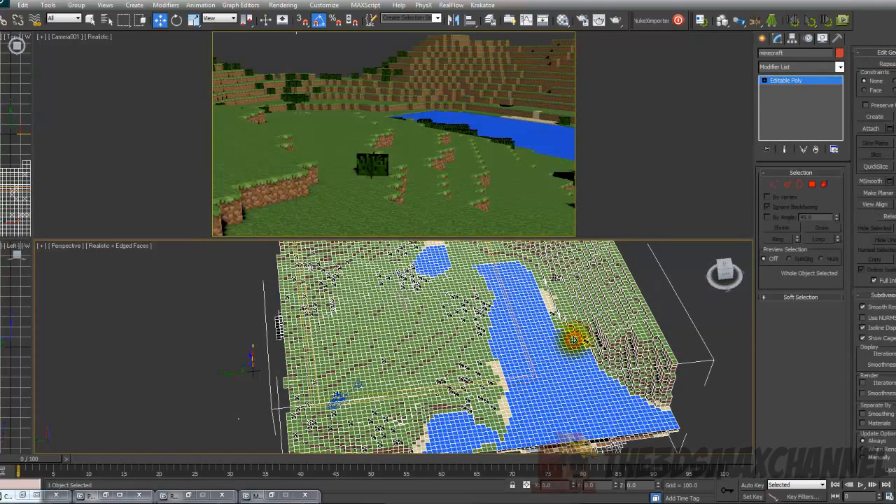
pyautogui.press('F4')
# Step: Start polygon editing on the minecraft mesh and pick a single terrain polygon beside the lake
pyautogui.click(811, 185)
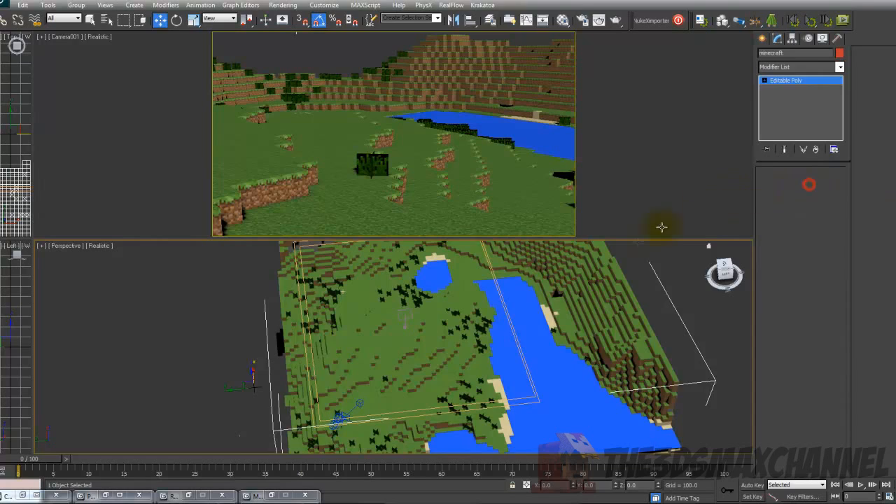
pyautogui.keyDown('alt'); pyautogui.moveTo(543, 311); pyautogui.dragTo(534, 320, button='middle'); pyautogui.keyUp('alt')
pyautogui.scroll(-3, 534, 320)
pyautogui.click(499, 334)
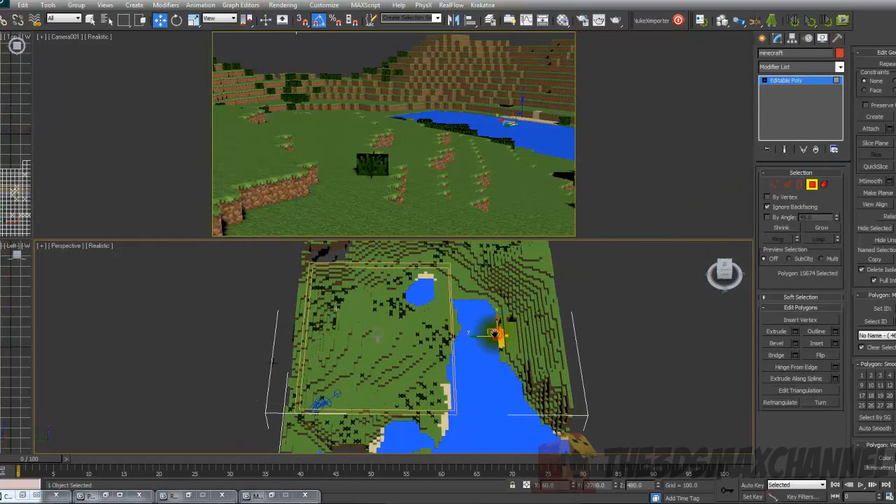
# Step: Examine the terrain and the area beneath the emitter from above at several zoom levels
pyautogui.moveTo(483, 336); pyautogui.dragTo(438, 345, button='middle')
pyautogui.scroll(-5, 434, 344)
pyautogui.scroll(5, 378, 350)
pyautogui.moveTo(363, 378); pyautogui.dragTo(383, 363, button='middle')
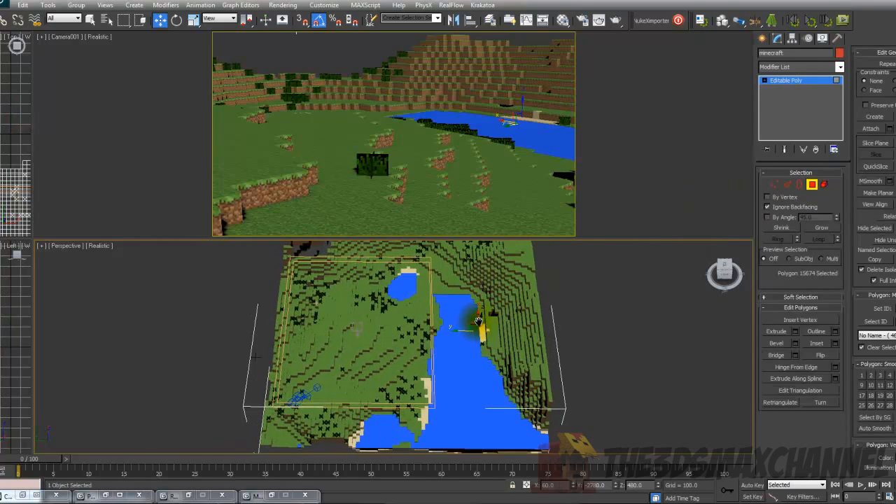
pyautogui.scroll(5, 480, 321)
pyautogui.scroll(-2, 490, 320)
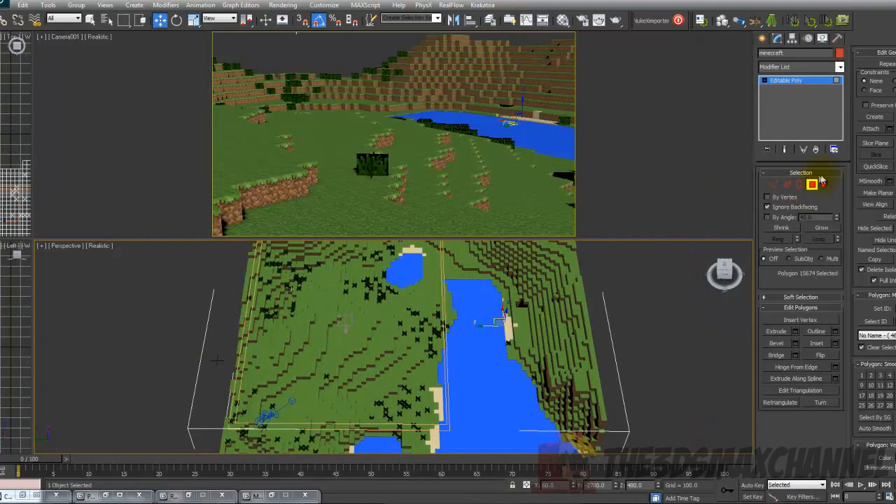
pyautogui.moveTo(385, 360); pyautogui.dragTo(427, 345, button='middle')
pyautogui.scroll(-5, 429, 344)
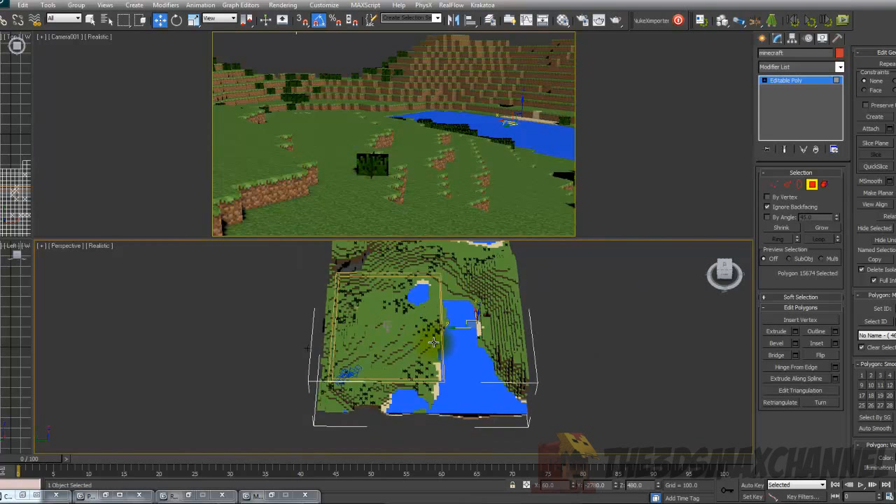
pyautogui.scroll(6, 444, 341)
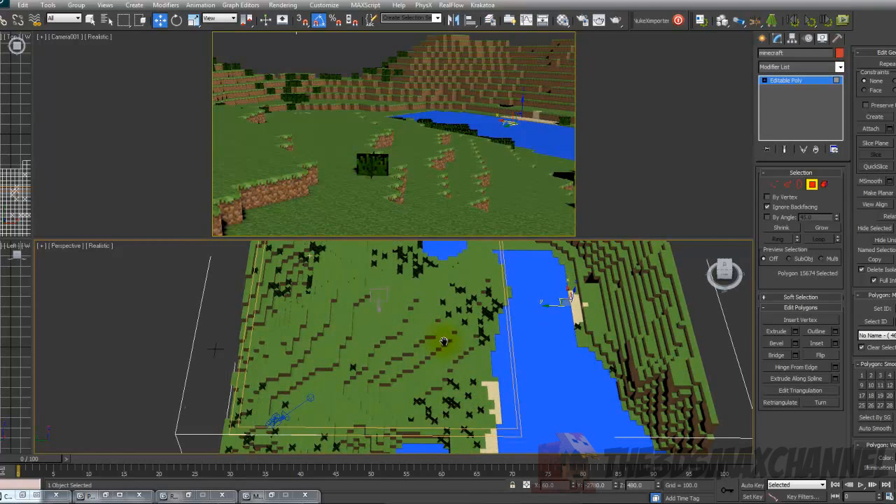
pyautogui.scroll(-5, 441, 345)
pyautogui.scroll(7, 420, 344)
pyautogui.scroll(-2, 401, 345)
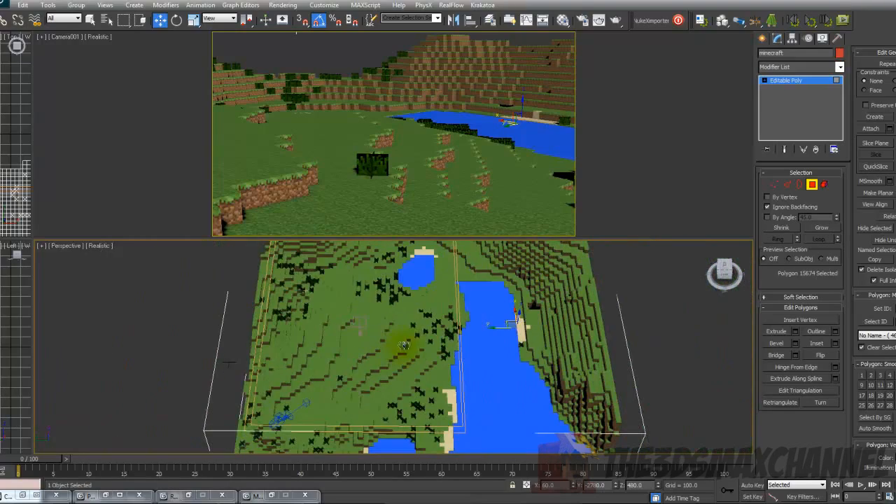
pyautogui.scroll(4, 408, 322)
pyautogui.scroll(-5, 479, 301)
pyautogui.scroll(-4, 482, 301)
pyautogui.scroll(6, 483, 301)
pyautogui.scroll(-4, 483, 301)
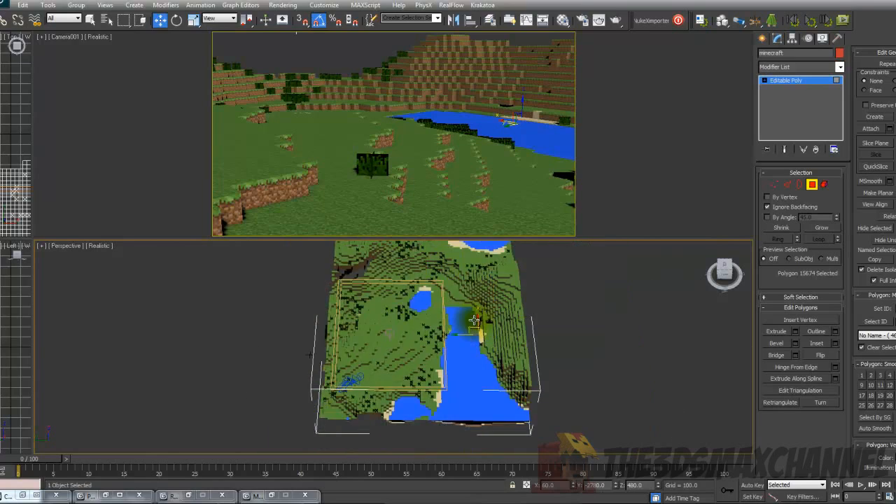
# Step: Check the terrain's edged faces and inspect the grass blocks near the camera from a lower angle
pyautogui.scroll(6, 476, 315)
pyautogui.press('F4')
pyautogui.press('F4')
pyautogui.moveTo(418, 321)
pyautogui.keyDown('alt'); pyautogui.mouseDown(button='middle')
pyautogui.moveTo(477, 279)
pyautogui.moveTo(430, 310)
pyautogui.mouseUp(button='middle'); pyautogui.keyUp('alt')
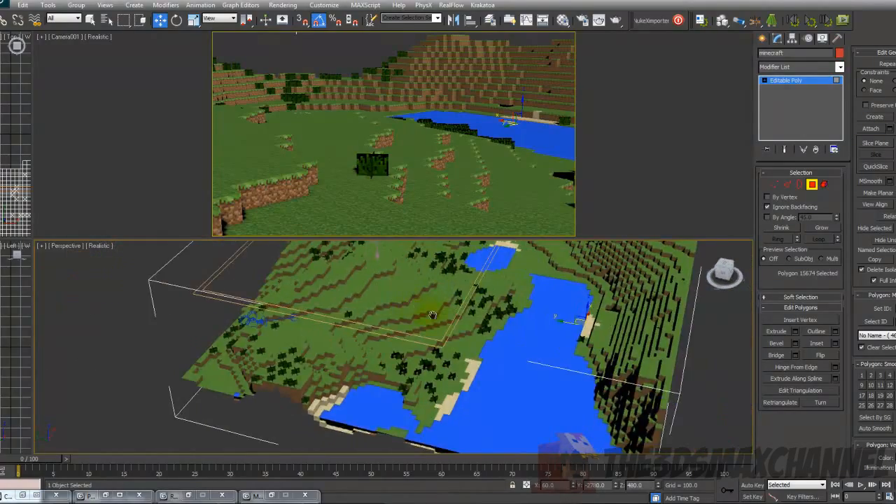
pyautogui.scroll(3, 434, 336)
pyautogui.keyDown('alt'); pyautogui.moveTo(436, 354); pyautogui.dragTo(413, 291, button='middle'); pyautogui.keyUp('alt')
pyautogui.scroll(-2, 456, 333)
pyautogui.scroll(-2, 410, 376)
pyautogui.scroll(2, 413, 291)
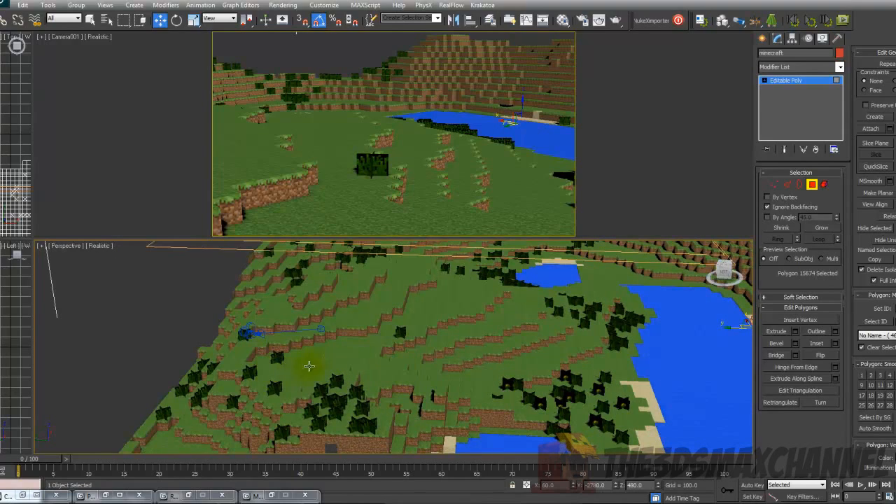
# Step: Pick a grass-top polygon near the camera and select every polygon sharing its material ID 22
pyautogui.keyDown('alt'); pyautogui.moveTo(386, 329); pyautogui.dragTo(432, 339, button='middle'); pyautogui.keyUp('alt')
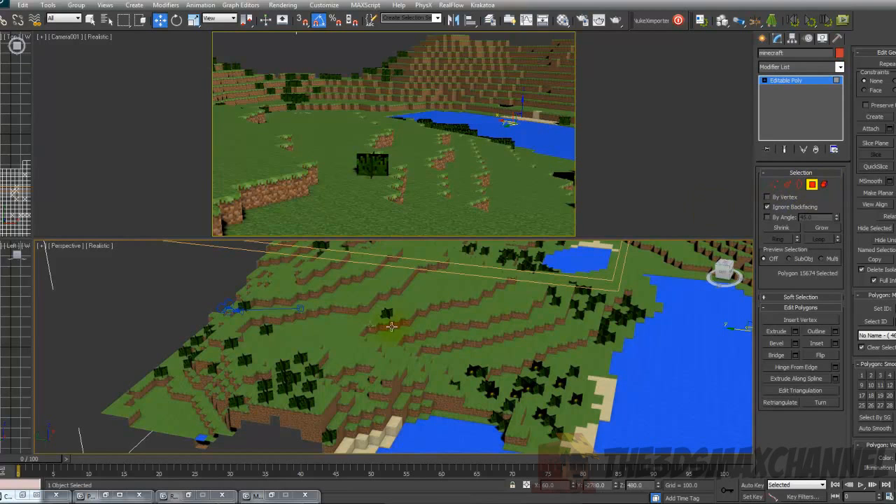
pyautogui.moveTo(366, 346); pyautogui.dragTo(384, 349, button='middle')
pyautogui.scroll(3, 428, 352)
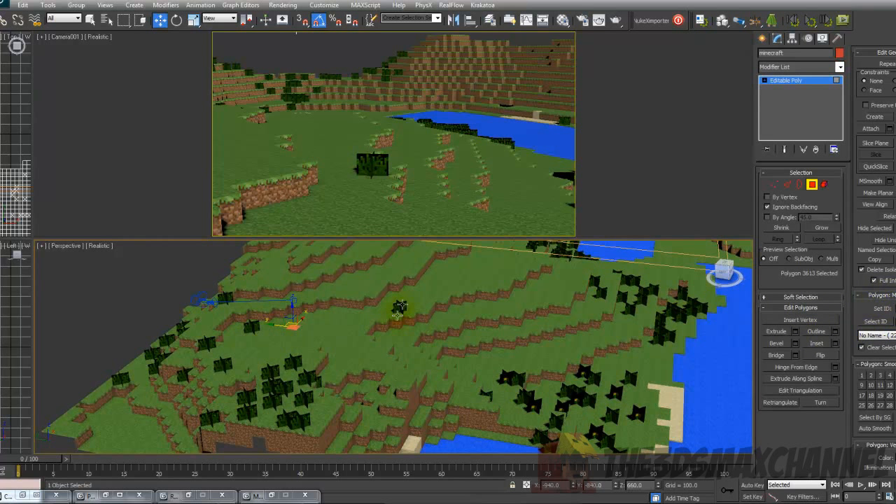
pyautogui.click(875, 324)
# Step: Examine how the selected grass polygons cover the terrain from several angles, also checking edged faces
pyautogui.scroll(-5, 493, 338)
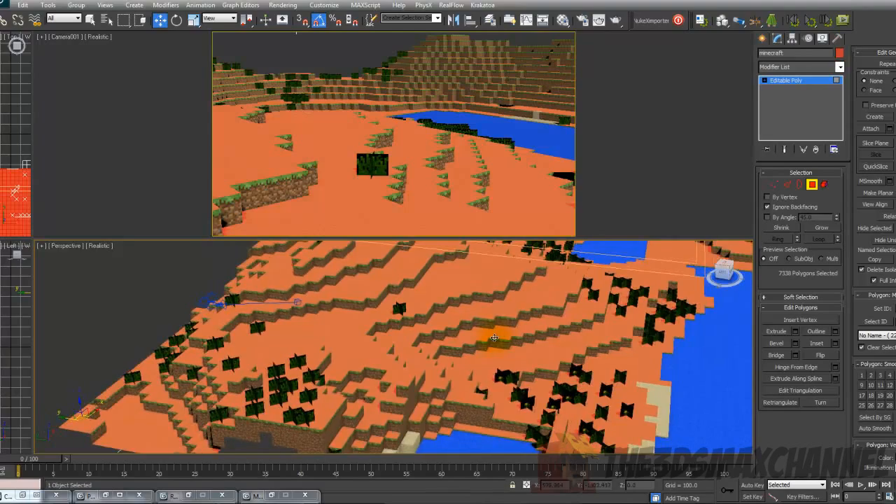
pyautogui.scroll(-3, 499, 336)
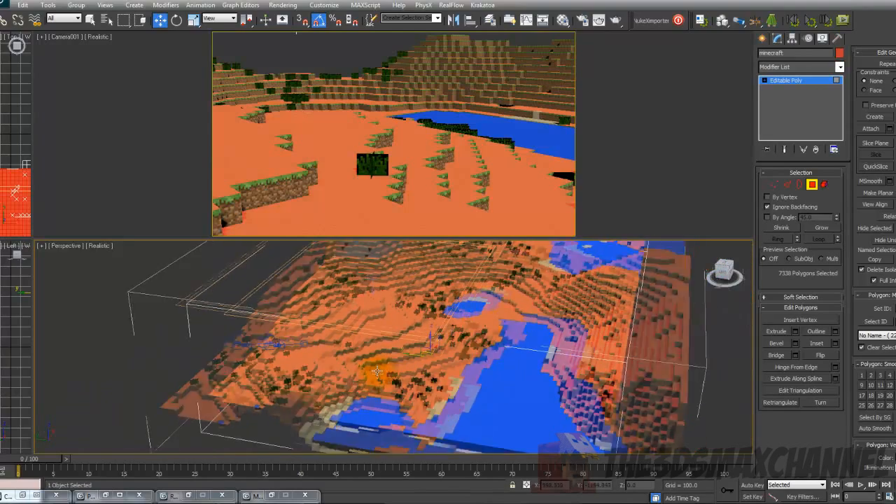
pyautogui.keyDown('alt'); pyautogui.moveTo(456, 301); pyautogui.dragTo(445, 282, button='middle'); pyautogui.keyUp('alt')
pyautogui.scroll(3, 445, 282)
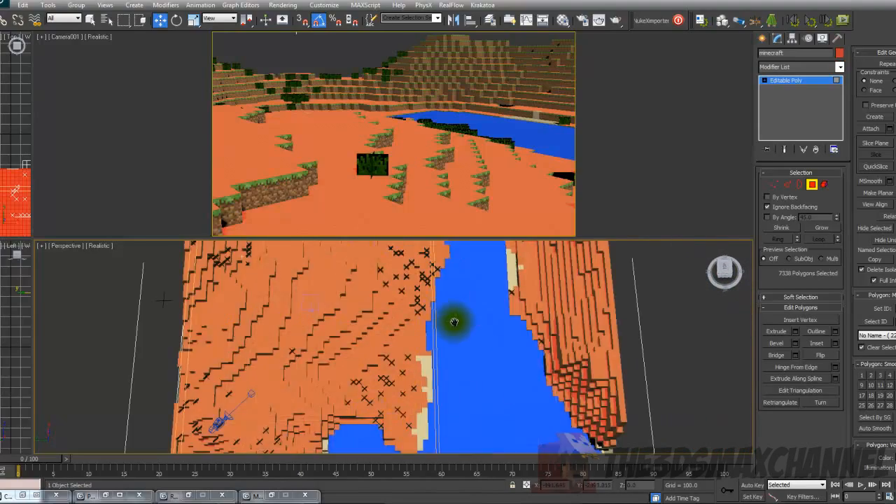
pyautogui.press('F4')
pyautogui.press('F4')
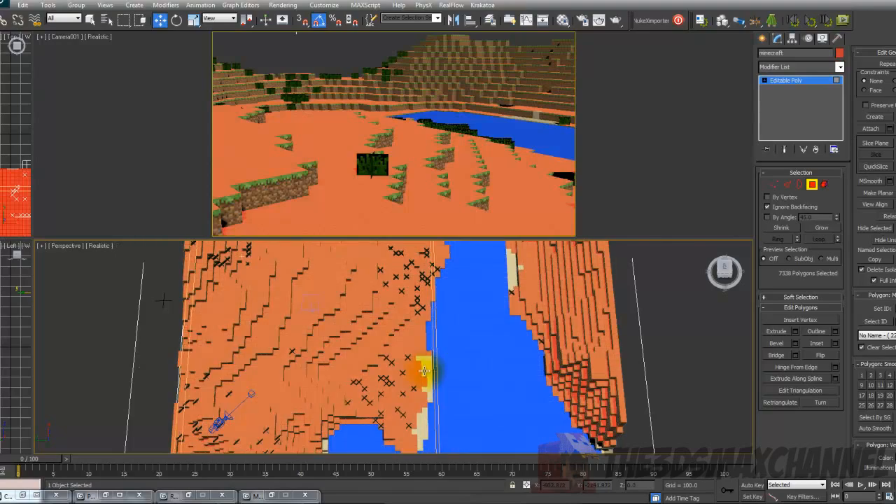
pyautogui.keyDown('alt'); pyautogui.moveTo(423, 358); pyautogui.dragTo(343, 366, button='middle'); pyautogui.keyUp('alt')
pyautogui.scroll(-5, 428, 341)
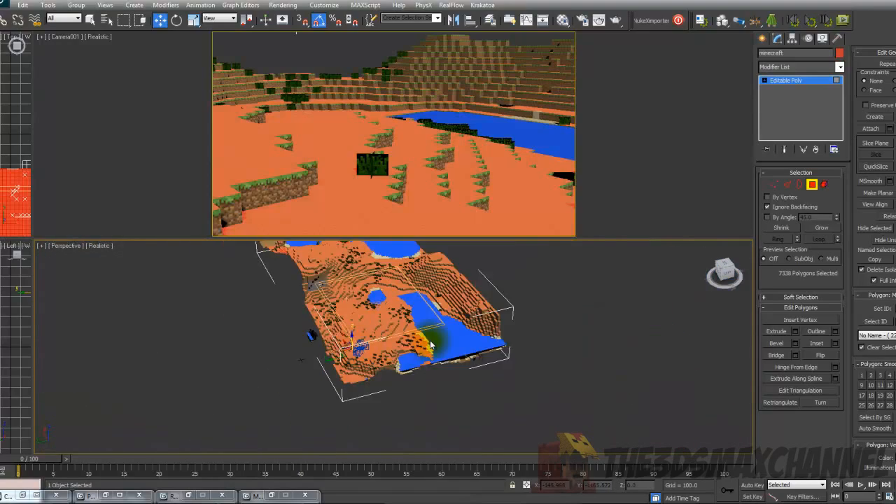
pyautogui.scroll(4, 428, 341)
pyautogui.moveTo(455, 343); pyautogui.dragTo(378, 348, button='middle')
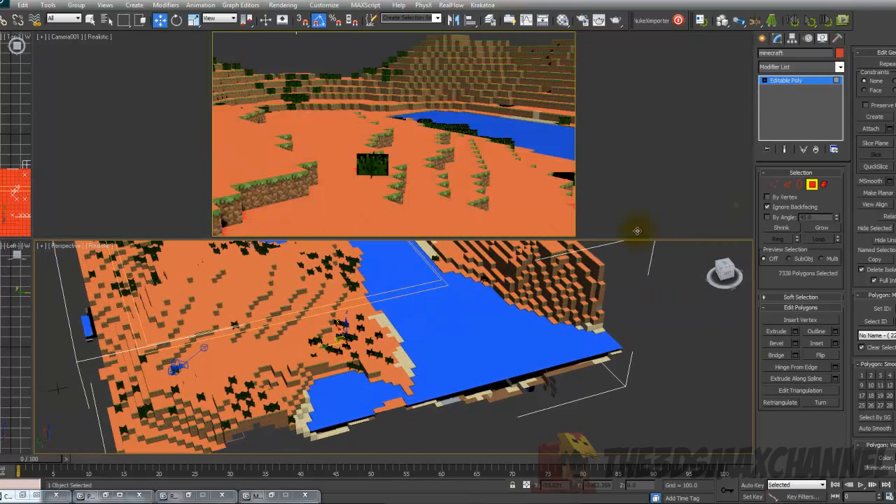
# Step: Detach the selected grass polygons as a clone named Deflect_surface
pyautogui.moveTo(435, 303); pyautogui.dragTo(482, 306, button='middle')
pyautogui.moveTo(729, 185); pyautogui.dragTo(450, 334, button='middle')
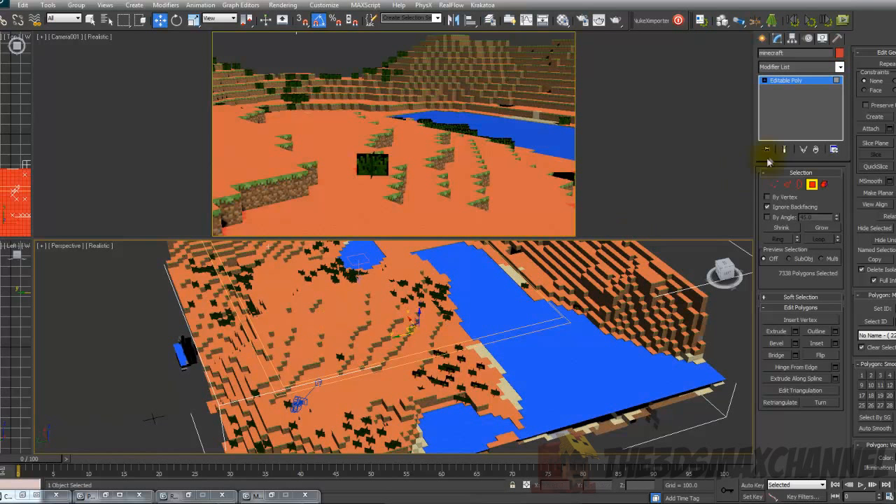
pyautogui.click(891, 128)
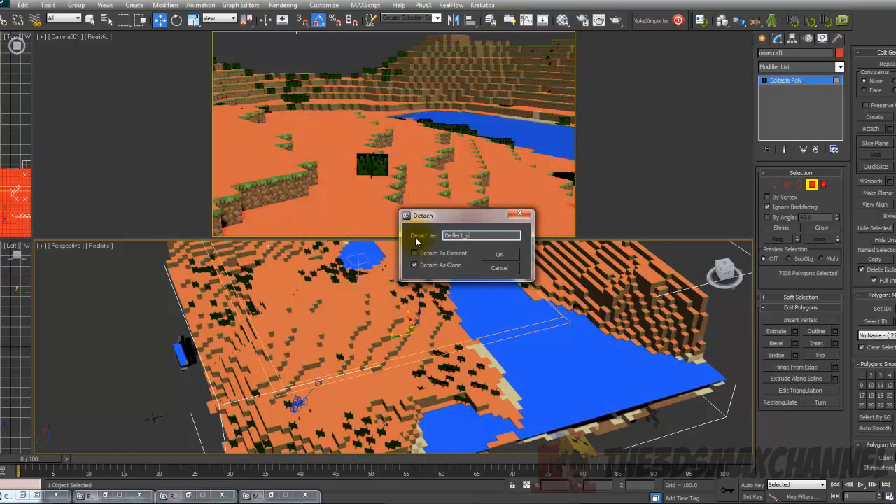
pyautogui.click(499, 254)
# Step: Inspect the terrain around the lake and shoreline following the detachment
pyautogui.scroll(-5, 512, 298)
pyautogui.scroll(7, 515, 329)
pyautogui.scroll(-4, 552, 341)
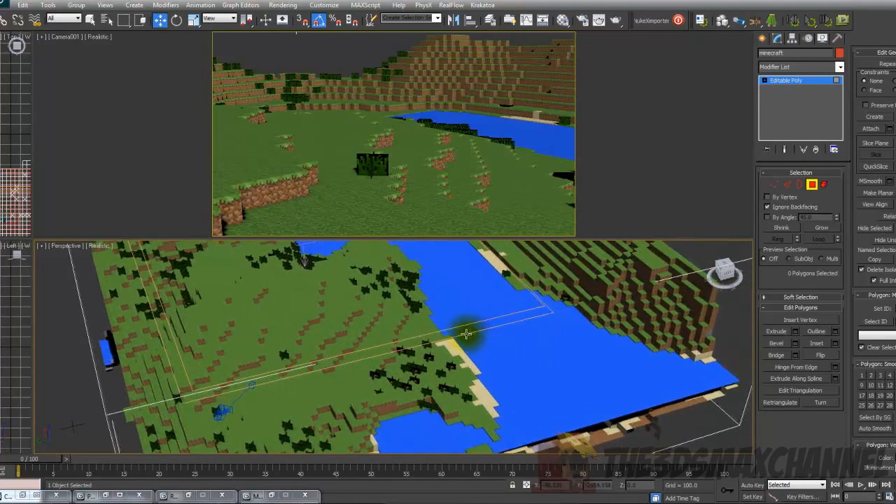
pyautogui.scroll(3, 497, 336)
pyautogui.scroll(3, 367, 331)
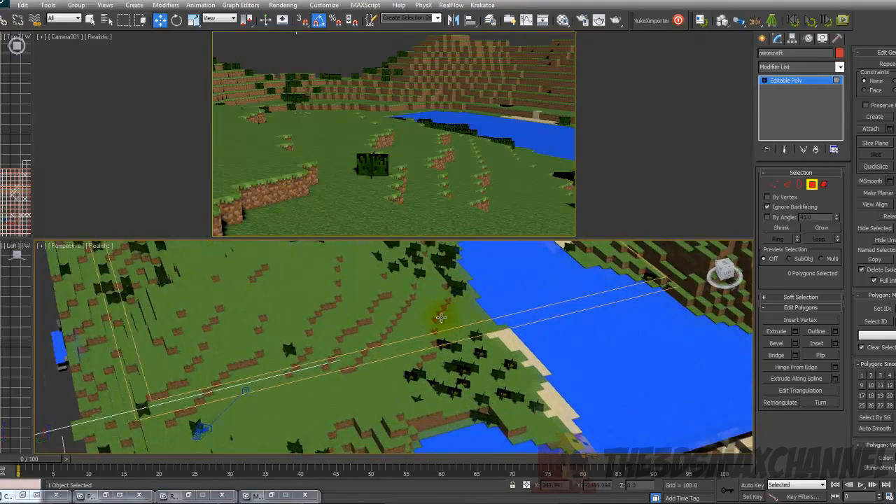
pyautogui.scroll(-2, 367, 312)
pyautogui.scroll(6, 368, 308)
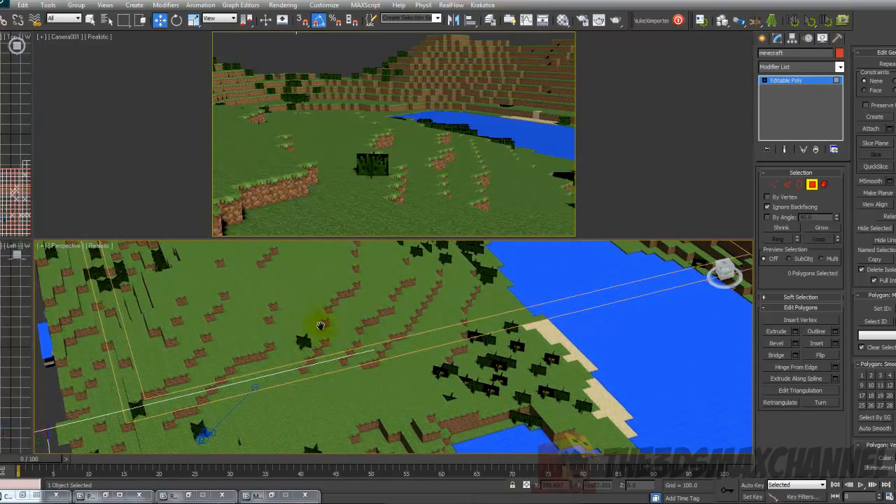
pyautogui.scroll(-3, 320, 324)
pyautogui.scroll(-4, 532, 341)
pyautogui.scroll(3, 509, 331)
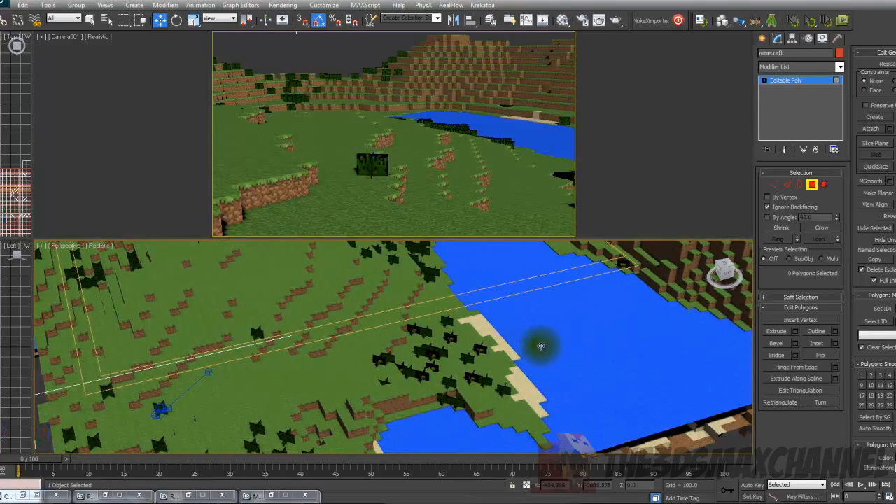
# Step: Pick a sand polygon on the shoreline, widen the command panel, and select all polygons with material ID 46
pyautogui.scroll(2, 574, 319)
pyautogui.click(476, 341)
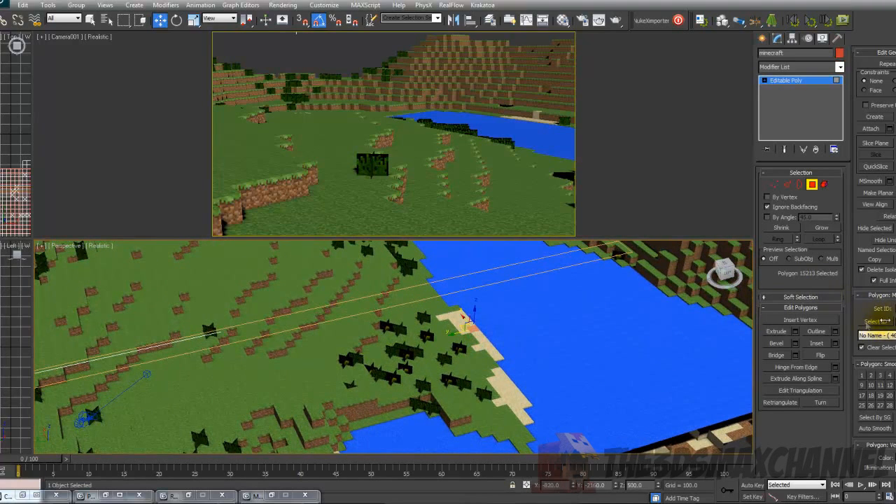
pyautogui.moveTo(756, 262); pyautogui.dragTo(660, 260)
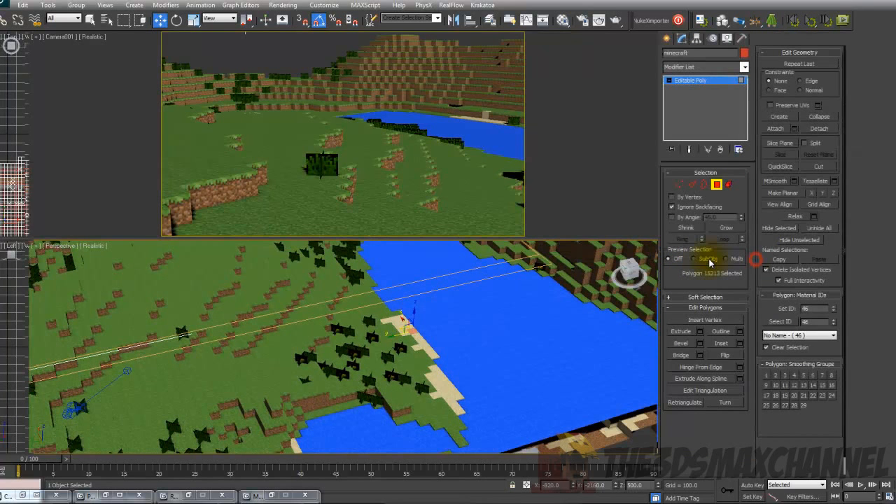
pyautogui.click(779, 321)
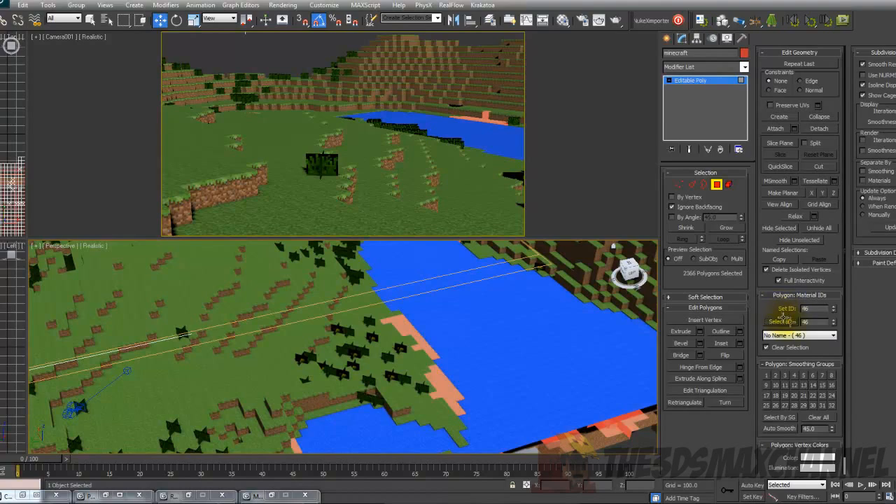
# Step: Examine where the selected sand polygons lie across the terrain, reverting the view changes
pyautogui.keyDown('alt'); pyautogui.moveTo(486, 312); pyautogui.dragTo(520, 296, button='middle'); pyautogui.keyUp('alt')
pyautogui.scroll(-3, 520, 296)
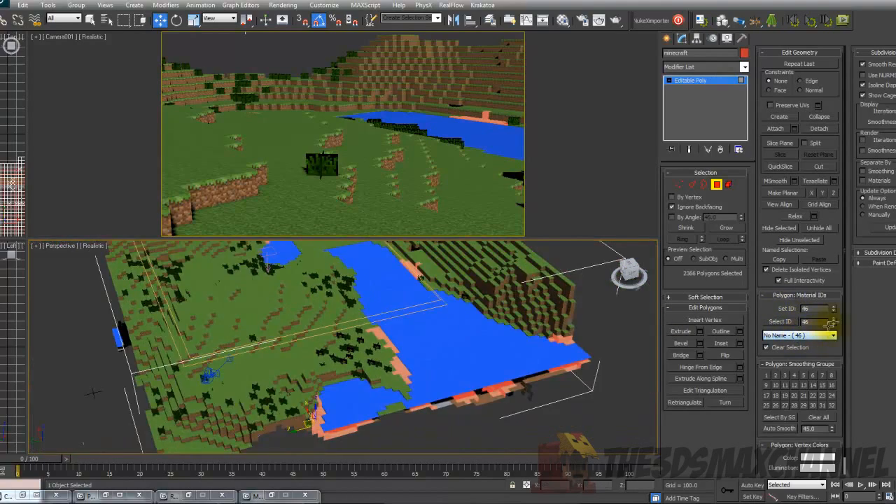
pyautogui.hotkey('shift', 'z')
pyautogui.hotkey('shift', 'z')
pyautogui.scroll(-3, 386, 289)
pyautogui.scroll(3, 480, 353)
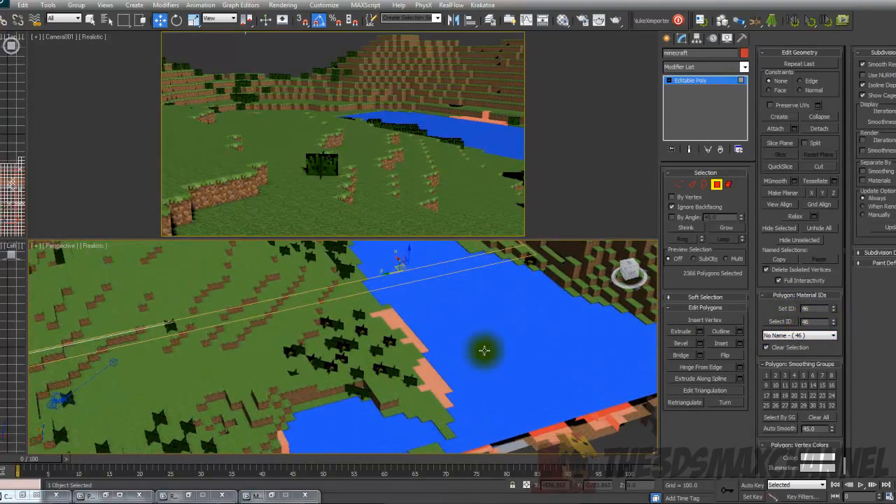
pyautogui.scroll(-2, 401, 364)
pyautogui.scroll(-5, 420, 339)
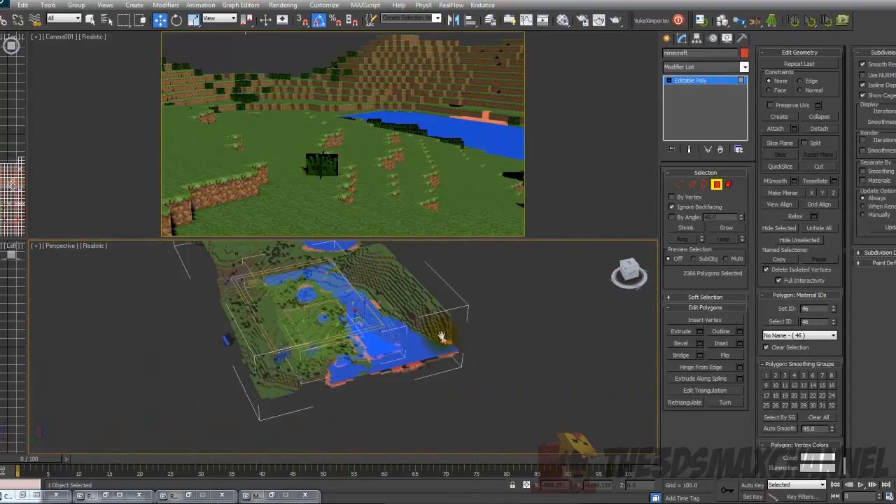
pyautogui.hotkey('shift', 'z')
# Step: Leave polygon editing on the minecraft mesh, show edged faces, and start polygon editing on Deflect_surface
pyautogui.click(714, 183)
pyautogui.click(218, 287)
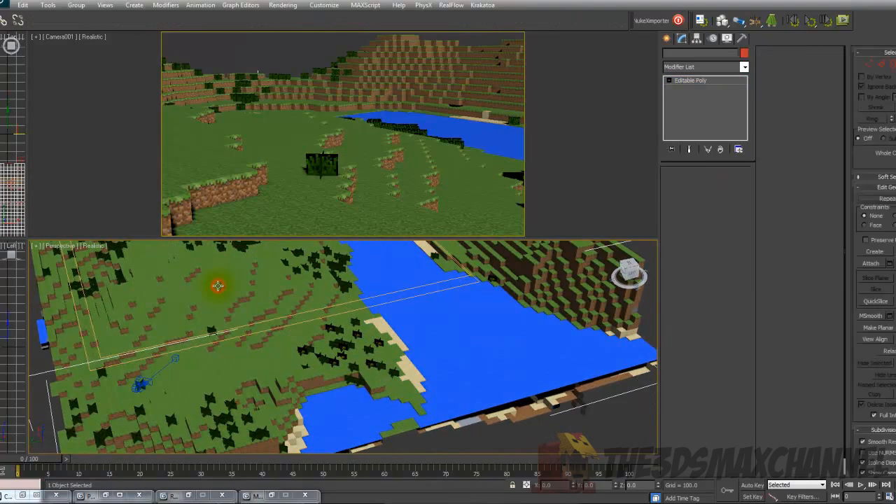
pyautogui.scroll(-6, 276, 290)
pyautogui.scroll(5, 370, 270)
pyautogui.press('F4')
pyautogui.click(398, 302)
pyautogui.click(398, 302)
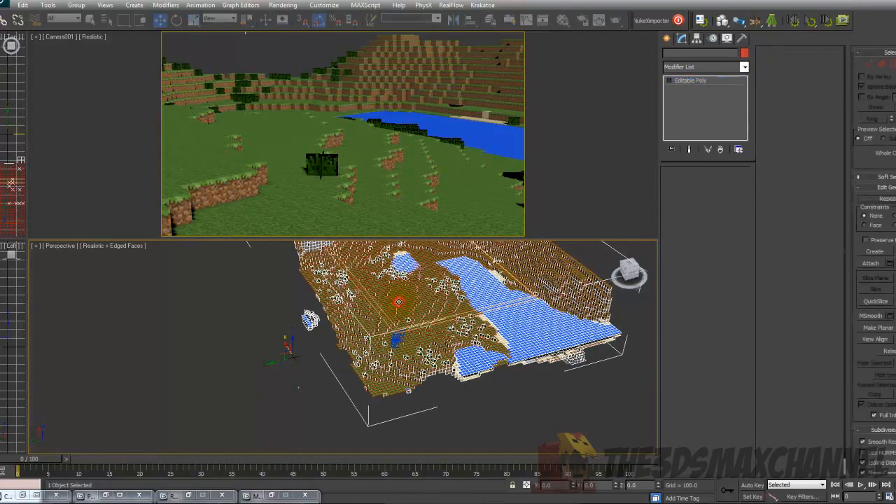
pyautogui.click(716, 184)
pyautogui.click(716, 186)
# Step: Delete the Deflect_surface polygons outside the emitter's footprint, keeping only the square area beneath the emitter
pyautogui.scroll(-5, 396, 287)
pyautogui.scroll(4, 379, 351)
pyautogui.moveTo(378, 350); pyautogui.dragTo(340, 372, button='middle')
pyautogui.scroll(-5, 342, 371)
pyautogui.scroll(7, 383, 324)
pyautogui.moveTo(382, 324)
pyautogui.keyDown('alt'); pyautogui.mouseDown(button='middle')
pyautogui.moveTo(384, 336)
pyautogui.moveTo(374, 327)
pyautogui.mouseUp(button='middle'); pyautogui.keyUp('alt')
pyautogui.scroll(-4, 371, 321)
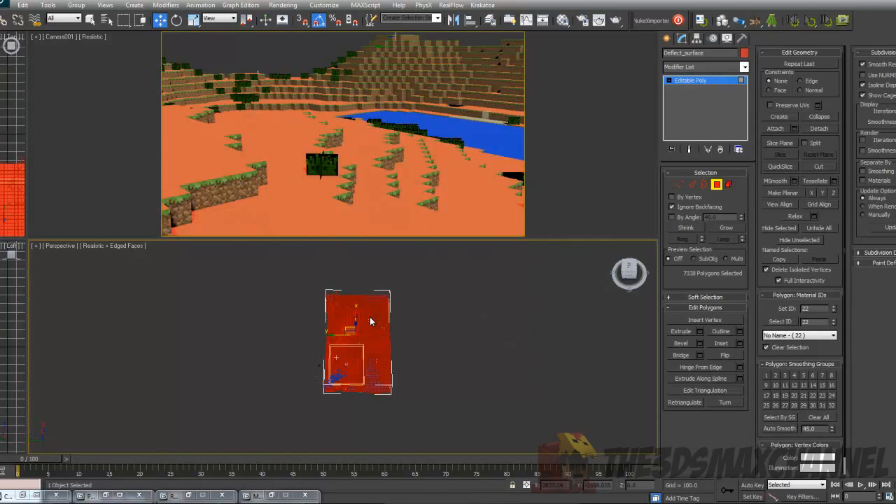
pyautogui.moveTo(362, 320); pyautogui.dragTo(330, 336, button='middle')
pyautogui.scroll(2, 348, 328)
pyautogui.scroll(2, 348, 339)
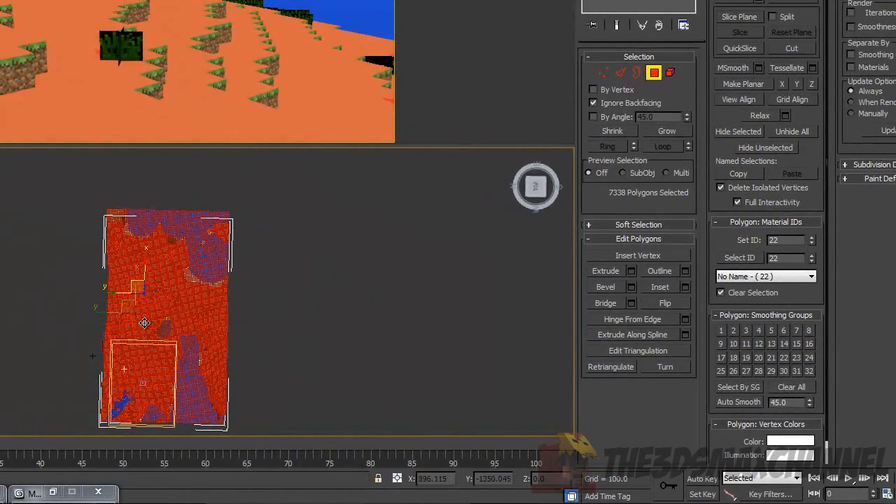
pyautogui.moveTo(102, 197); pyautogui.dragTo(303, 333)
pyautogui.click(305, 338)
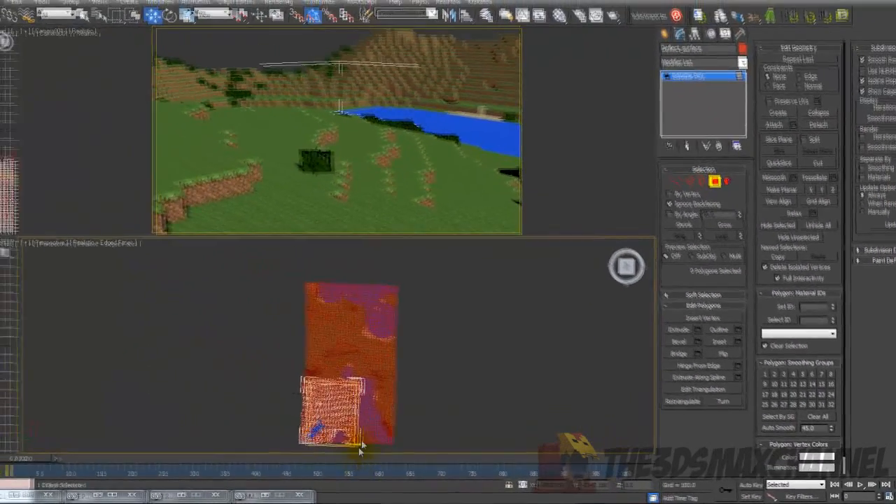
# Step: Leave polygon editing on Deflect_surface and return to whole-object selection over the terrain
pyautogui.scroll(3, 359, 411)
pyautogui.keyDown('alt'); pyautogui.moveTo(348, 394); pyautogui.dragTo(343, 345, button='middle'); pyautogui.keyUp('alt')
pyautogui.press('F4')
pyautogui.scroll(2, 355, 339)
pyautogui.press('F4')
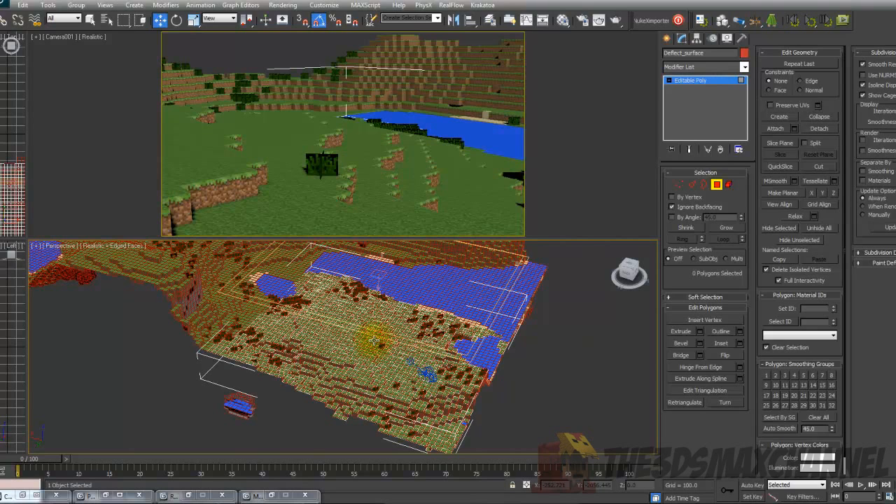
pyautogui.click(716, 184)
pyautogui.keyDown('alt'); pyautogui.moveTo(354, 319); pyautogui.dragTo(337, 318, button='middle'); pyautogui.keyUp('alt')
pyautogui.click(361, 363)
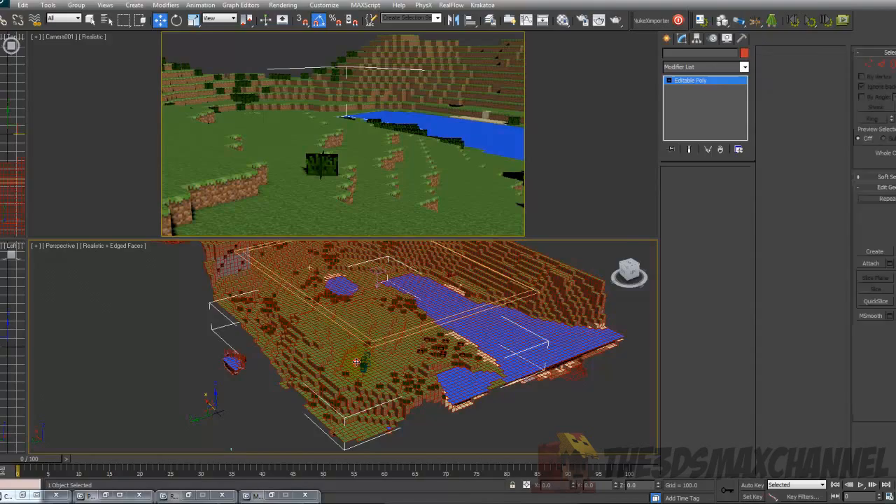
# Step: Try to move Deflect_surface away from the terrain
pyautogui.click(279, 352)
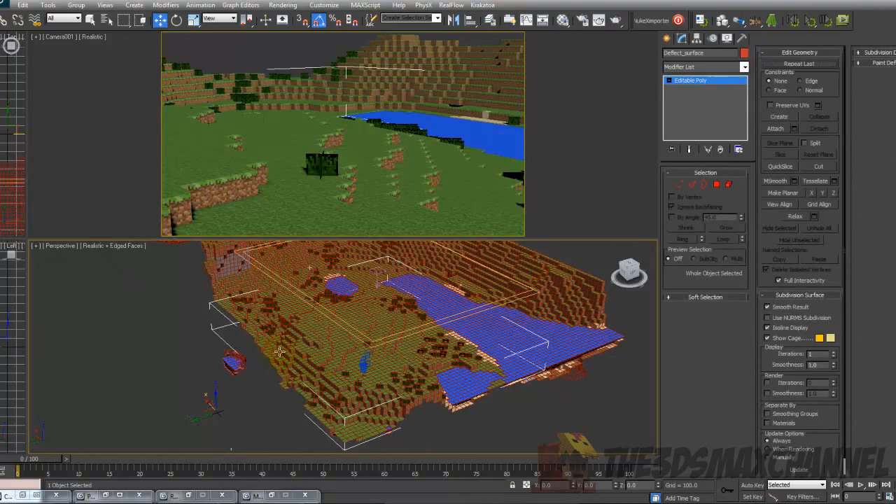
pyautogui.moveTo(210, 413); pyautogui.dragTo(47, 479)
pyautogui.rightClick(47, 479)
pyautogui.moveTo(317, 386)
pyautogui.keyDown('alt'); pyautogui.mouseDown(button='middle')
pyautogui.moveTo(333, 371)
pyautogui.moveTo(281, 391)
pyautogui.moveTo(318, 389)
pyautogui.mouseUp(button='middle'); pyautogui.keyUp('alt')
# Step: Select Deflect_surface and make it non-renderable in its object properties
pyautogui.click(371, 300)
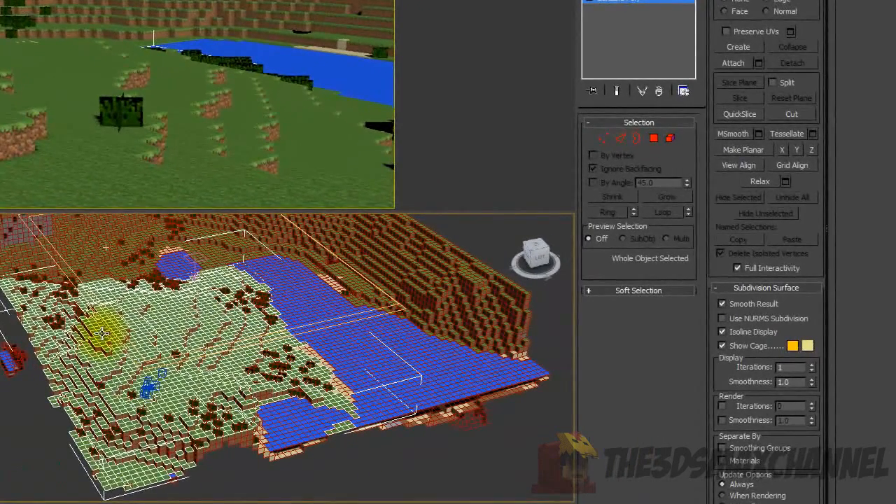
pyautogui.rightClick(304, 329)
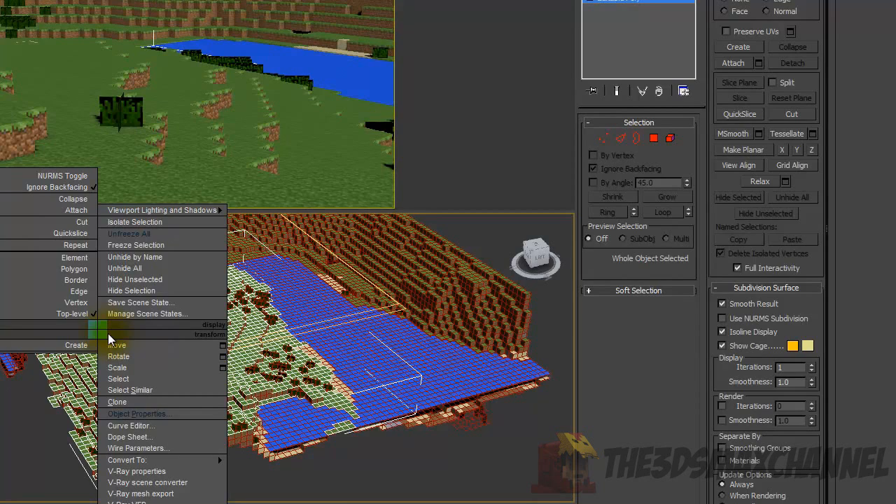
pyautogui.click(110, 413)
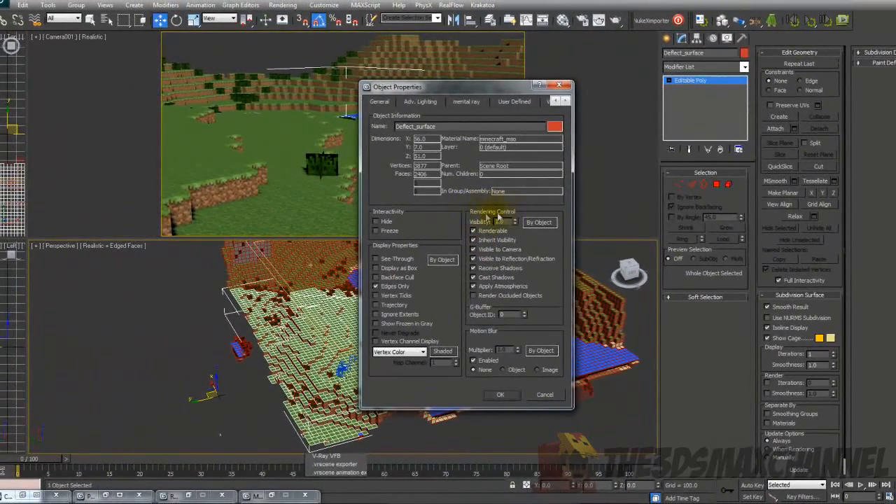
pyautogui.click(473, 230)
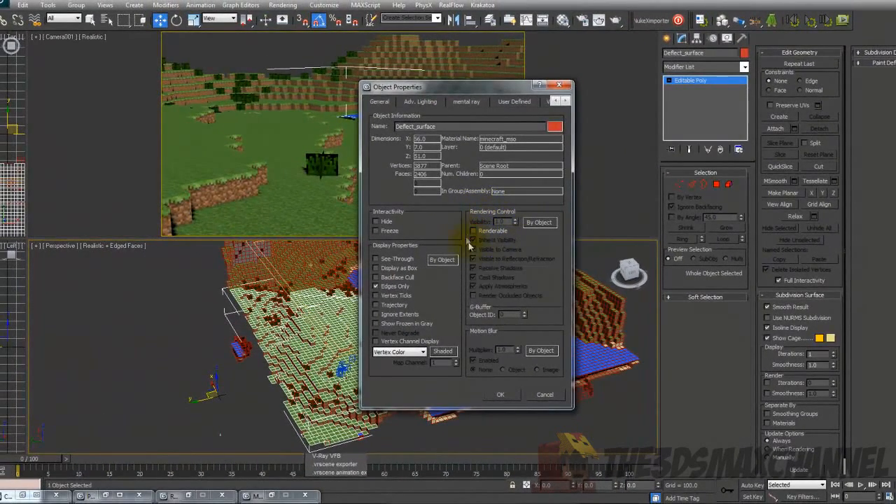
pyautogui.click(499, 394)
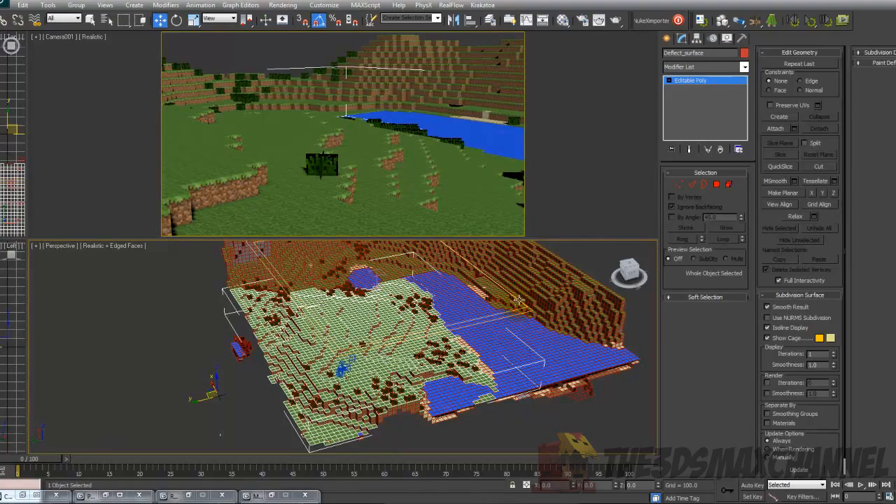
# Step: Select the minecraft mesh and freeze it through its object properties
pyautogui.click(527, 298)
pyautogui.scroll(1, 512, 298)
pyautogui.scroll(-4, 473, 334)
pyautogui.scroll(5, 470, 336)
pyautogui.scroll(-7, 420, 364)
pyautogui.scroll(5, 399, 355)
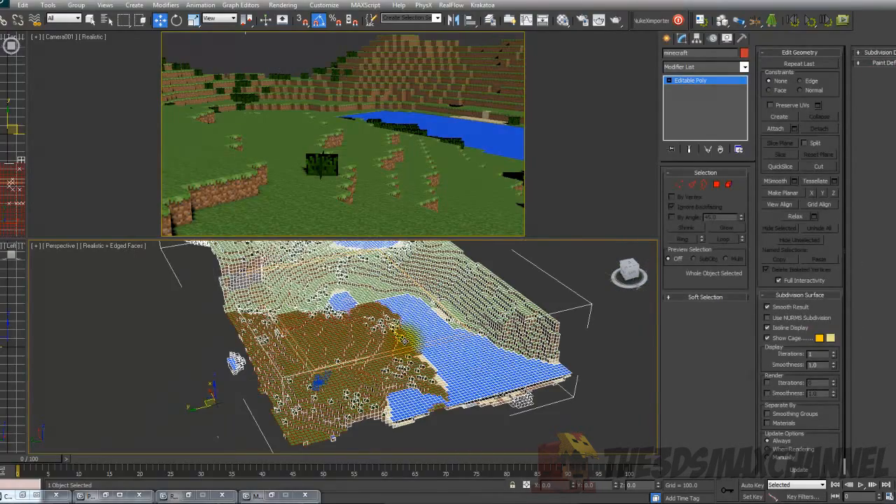
pyautogui.scroll(-5, 430, 320)
pyautogui.scroll(5, 444, 320)
pyautogui.scroll(-2, 427, 322)
pyautogui.scroll(4, 407, 323)
pyautogui.scroll(-5, 406, 311)
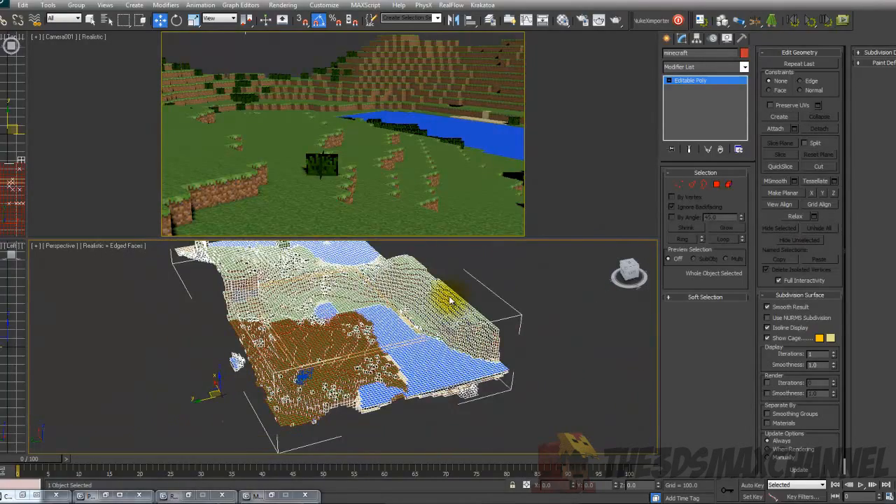
pyautogui.rightClick(406, 302)
pyautogui.click(420, 359)
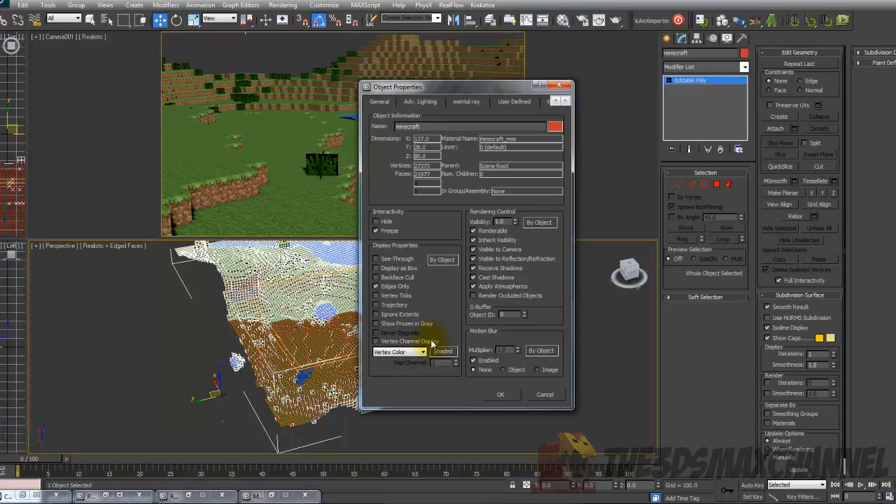
pyautogui.click(499, 394)
# Step: Turn off the edged-faces display and select Deflect_surface through the frozen minecraft terrain
pyautogui.click(454, 320)
pyautogui.scroll(2, 434, 305)
pyautogui.scroll(-2, 419, 288)
pyautogui.keyDown('alt'); pyautogui.moveTo(383, 317); pyautogui.dragTo(316, 312, button='middle'); pyautogui.keyUp('alt')
pyautogui.scroll(-4, 368, 277)
pyautogui.click(349, 272)
pyautogui.scroll(3, 434, 352)
pyautogui.scroll(-5, 348, 324)
pyautogui.scroll(5, 348, 324)
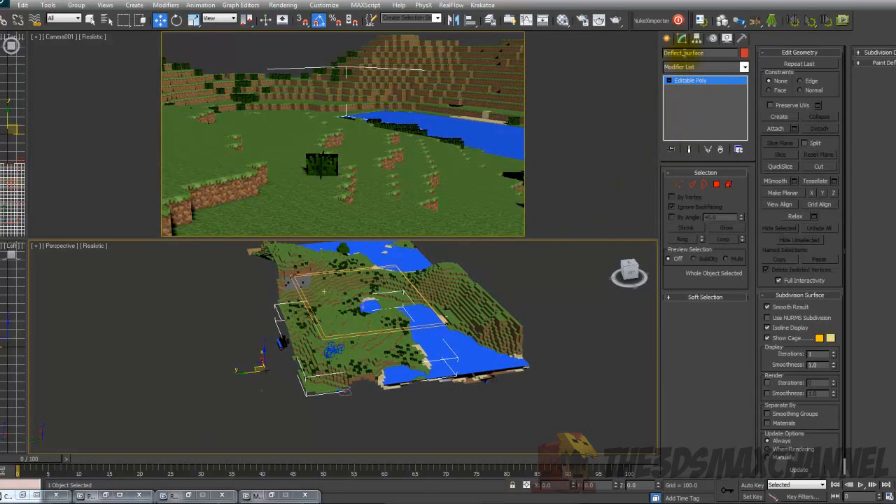
# Step: Create a planar Gravity space warp beside the terrain with an icon size of about 88
pyautogui.click(668, 42)
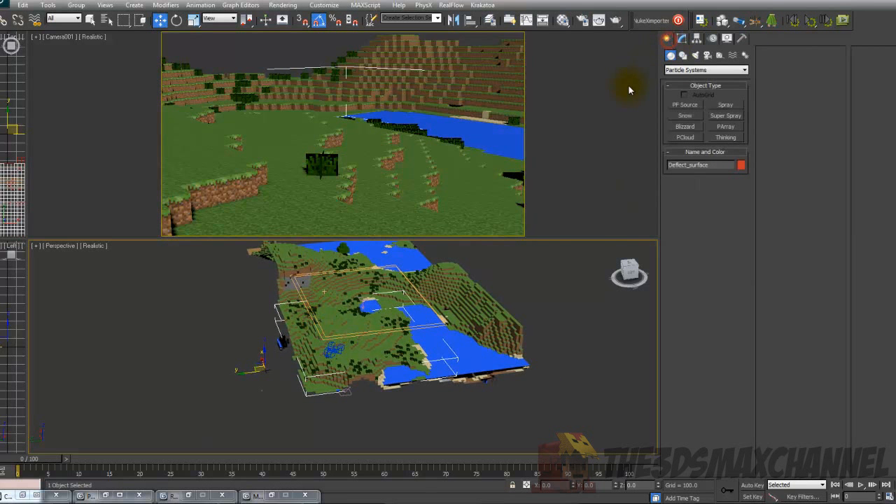
pyautogui.click(733, 56)
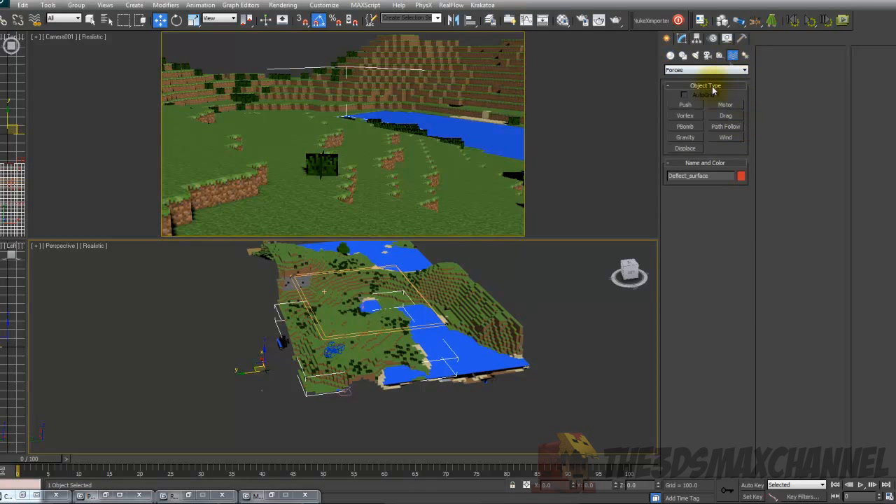
pyautogui.click(687, 70)
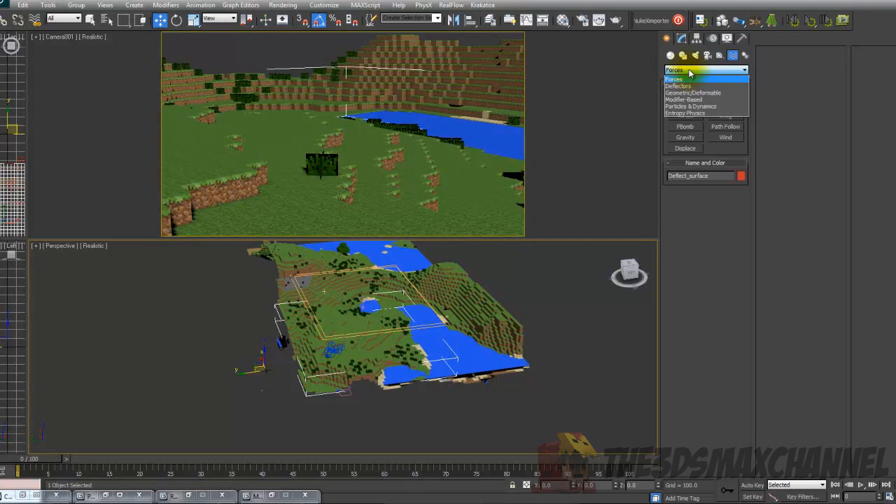
pyautogui.click(689, 71)
pyautogui.click(685, 137)
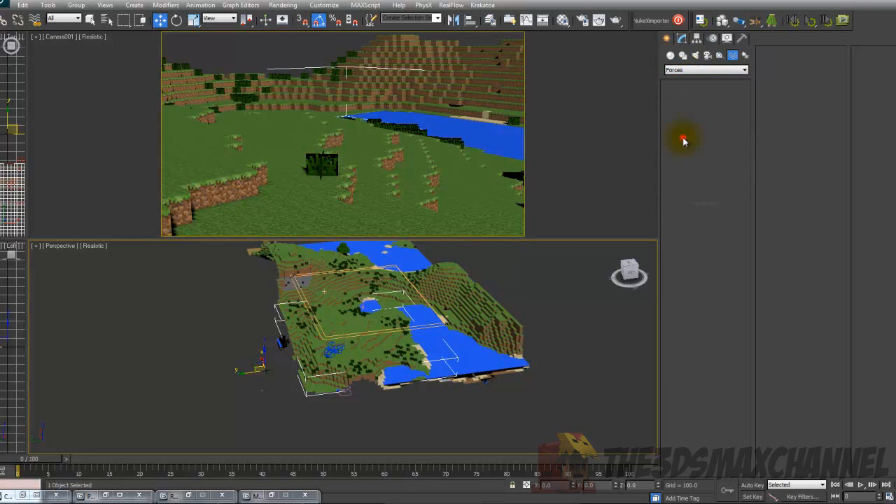
pyautogui.moveTo(234, 387); pyautogui.dragTo(238, 394)
pyautogui.scroll(3, 273, 381)
pyautogui.moveTo(272, 383)
pyautogui.mouseDown(button='middle')
pyautogui.moveTo(401, 298)
pyautogui.moveTo(296, 372)
pyautogui.moveTo(353, 317)
pyautogui.mouseUp(button='middle')
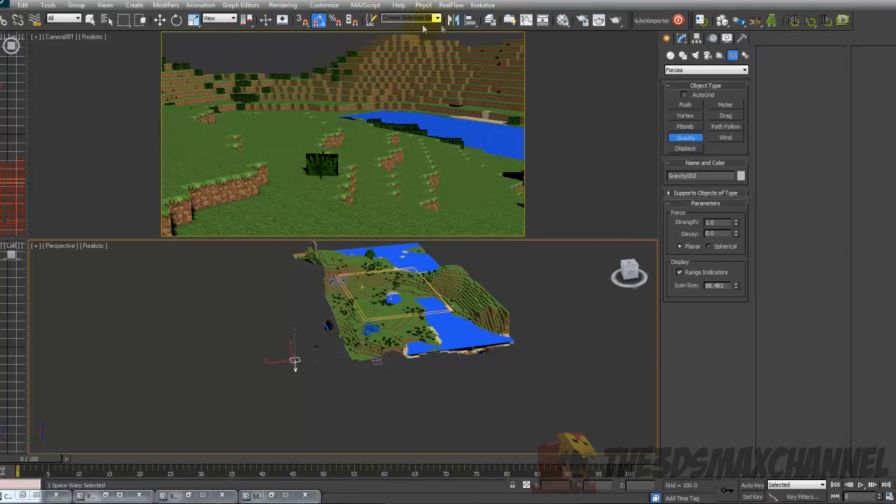
pyautogui.scroll(3, 388, 304)
pyautogui.scroll(-3, 361, 308)
pyautogui.scroll(2, 360, 308)
pyautogui.scroll(-4, 360, 305)
pyautogui.scroll(3, 359, 305)
pyautogui.scroll(3, 359, 305)
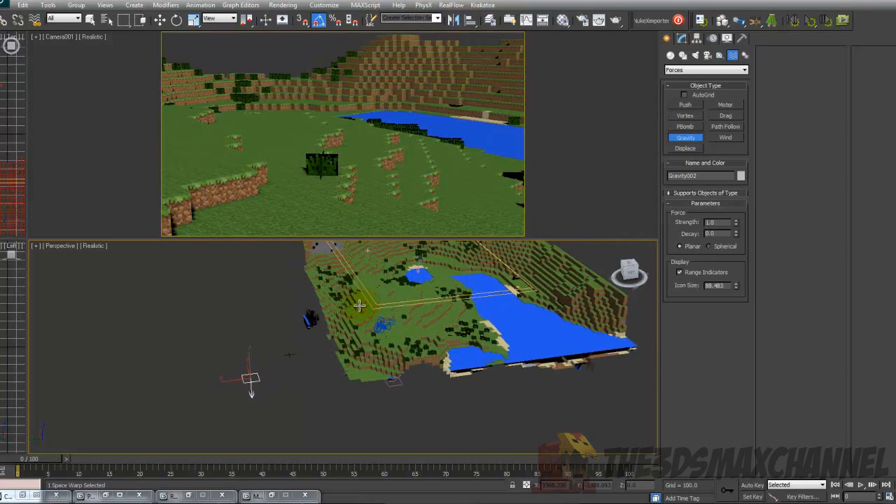
pyautogui.scroll(-3, 367, 297)
pyautogui.scroll(3, 381, 283)
pyautogui.scroll(-3, 382, 284)
pyautogui.scroll(3, 371, 290)
# Step: Create a UDeflector space warp next to the Gravity icon, with an icon size of about 106
pyautogui.click(670, 73)
pyautogui.click(679, 70)
pyautogui.click(702, 70)
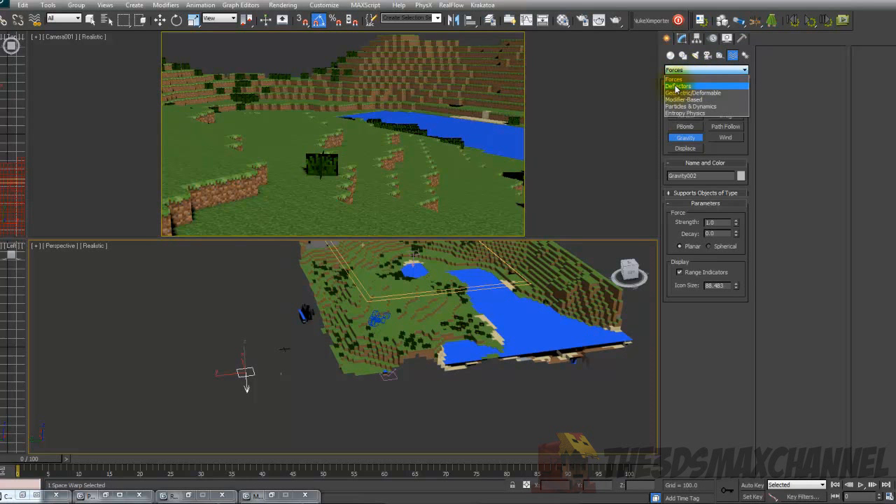
pyautogui.click(676, 86)
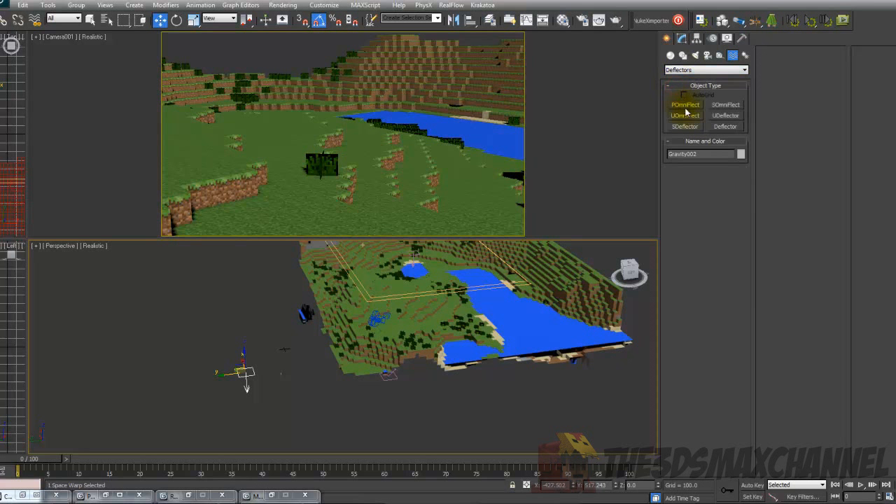
pyautogui.click(721, 117)
pyautogui.moveTo(273, 371); pyautogui.dragTo(286, 369)
pyautogui.scroll(3, 309, 369)
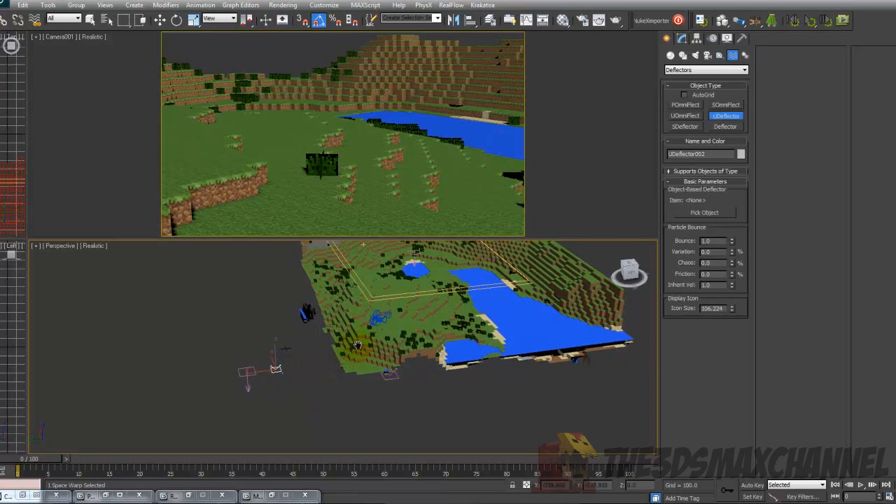
# Step: Review the modify parameters of the new UDeflector and Gravity warps, leaving the UDeflector selected
pyautogui.click(682, 40)
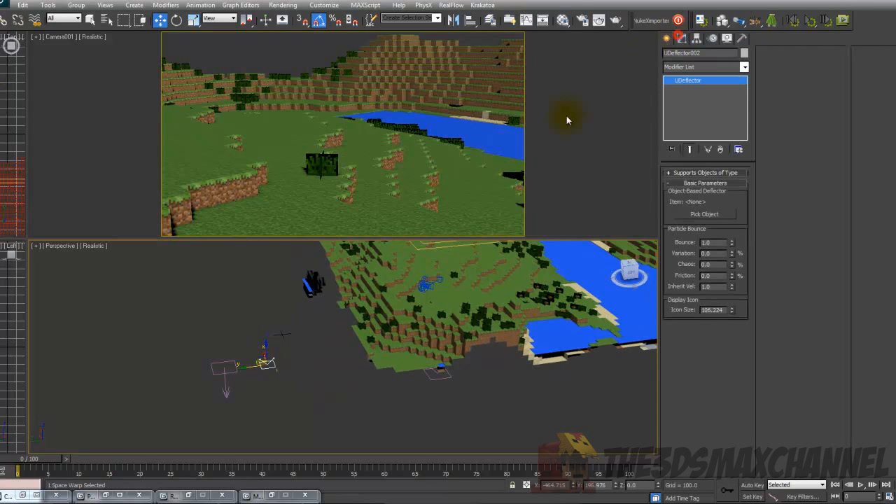
pyautogui.moveTo(301, 339); pyautogui.dragTo(282, 340, button='middle')
pyautogui.scroll(2, 262, 357)
pyautogui.click(177, 378)
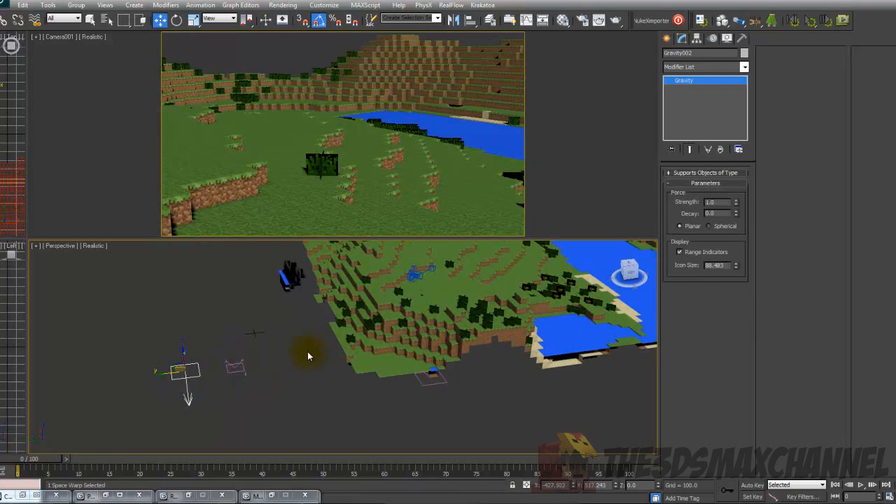
pyautogui.click(240, 371)
pyautogui.keyDown('alt'); pyautogui.moveTo(302, 378); pyautogui.dragTo(239, 344, button='middle'); pyautogui.keyUp('alt')
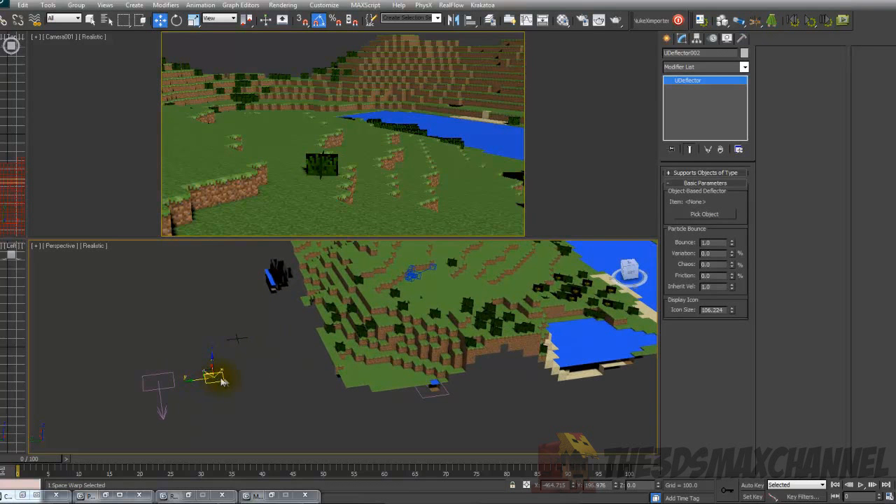
pyautogui.keyDown('alt'); pyautogui.moveTo(492, 340); pyautogui.dragTo(455, 329, button='middle'); pyautogui.keyUp('alt')
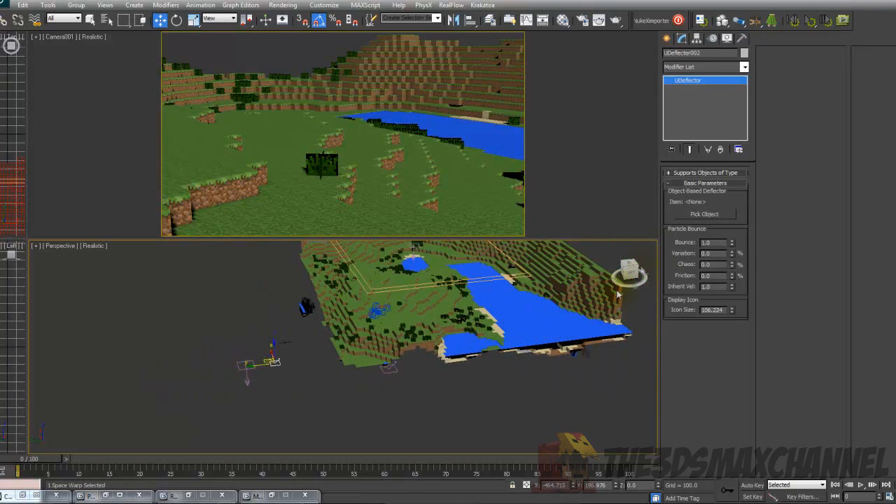
# Step: Assign Deflect_surface as the UDeflector's object-based deflector
pyautogui.click(697, 215)
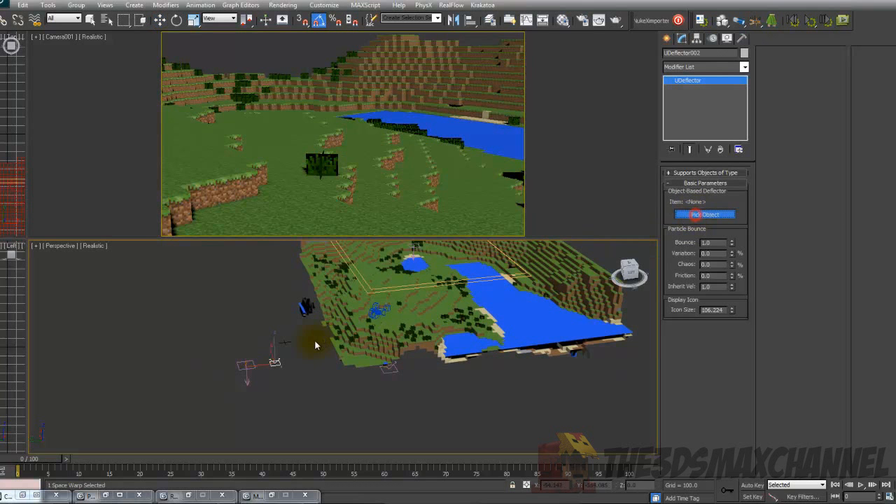
pyautogui.click(349, 307)
pyautogui.scroll(1, 324, 310)
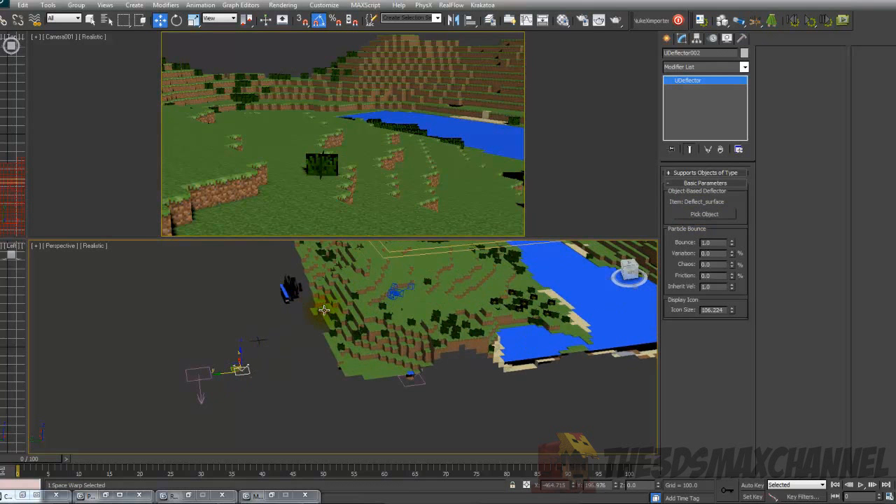
pyautogui.scroll(-2, 327, 310)
pyautogui.scroll(2, 364, 307)
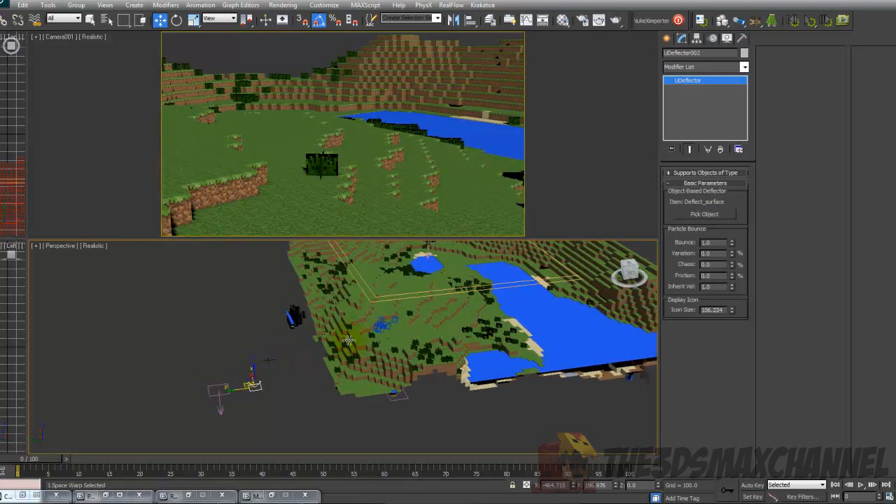
pyautogui.scroll(2, 420, 237)
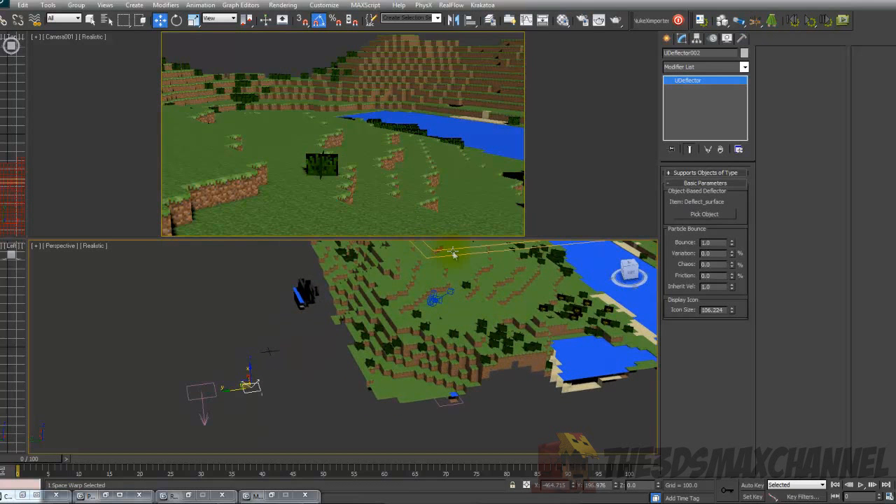
# Step: Select the PF Source 002 emitter above the terrain and open Particle View at the existing PF Source 001 flow
pyautogui.scroll(-1, 339, 350)
pyautogui.click(420, 265)
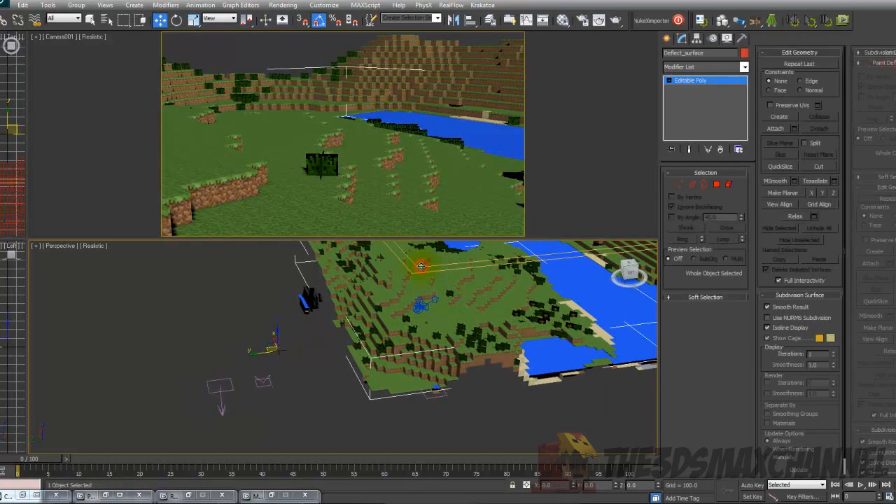
pyautogui.moveTo(421, 266); pyautogui.dragTo(418, 275, button='middle')
pyautogui.scroll(-2, 409, 304)
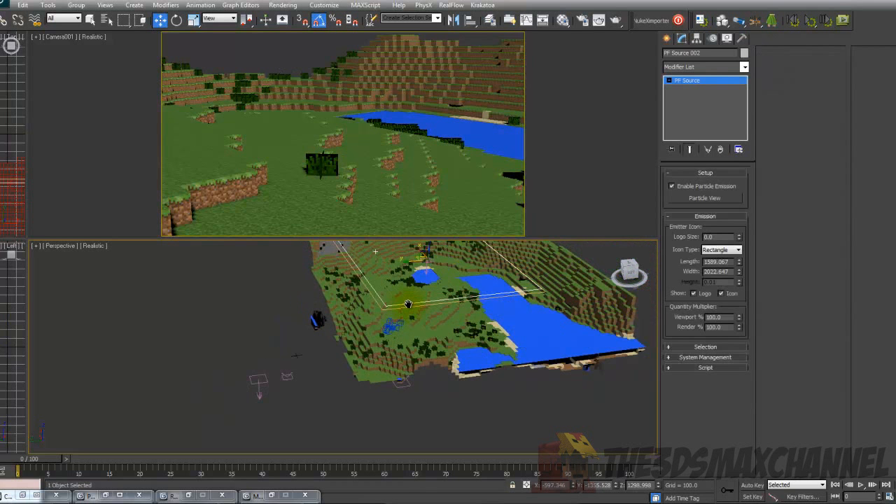
pyautogui.scroll(2, 399, 311)
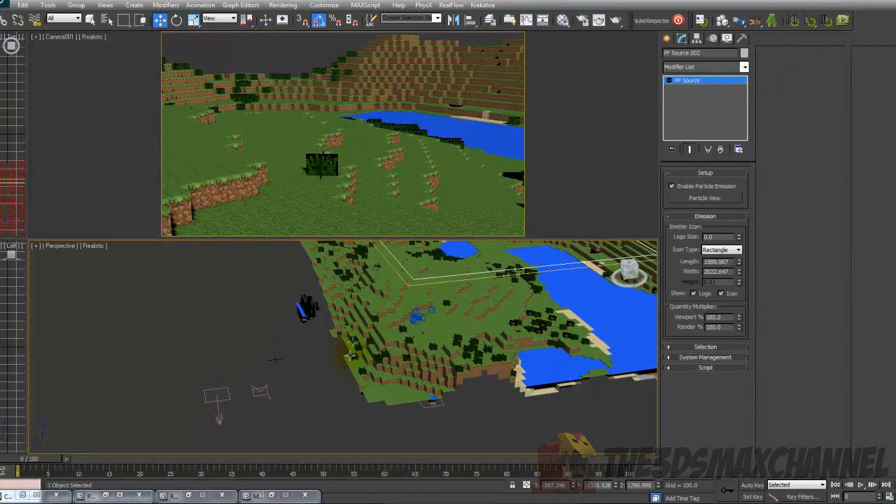
pyautogui.click(718, 201)
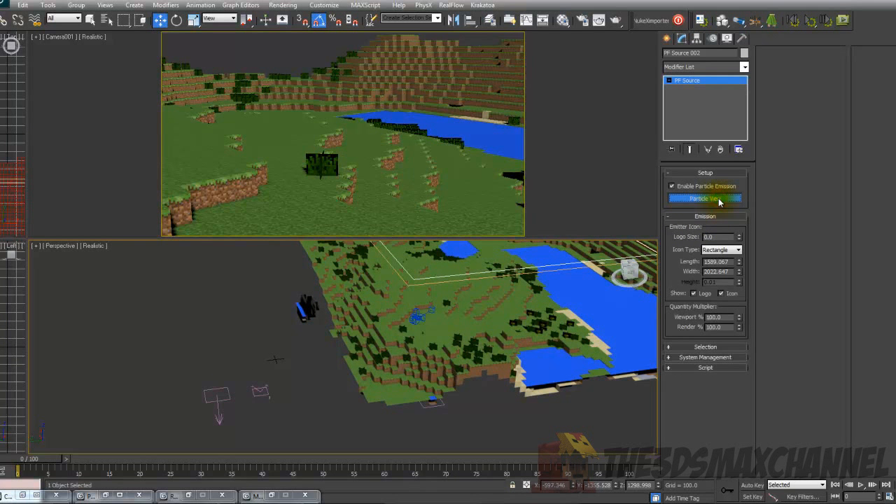
pyautogui.click(679, 202)
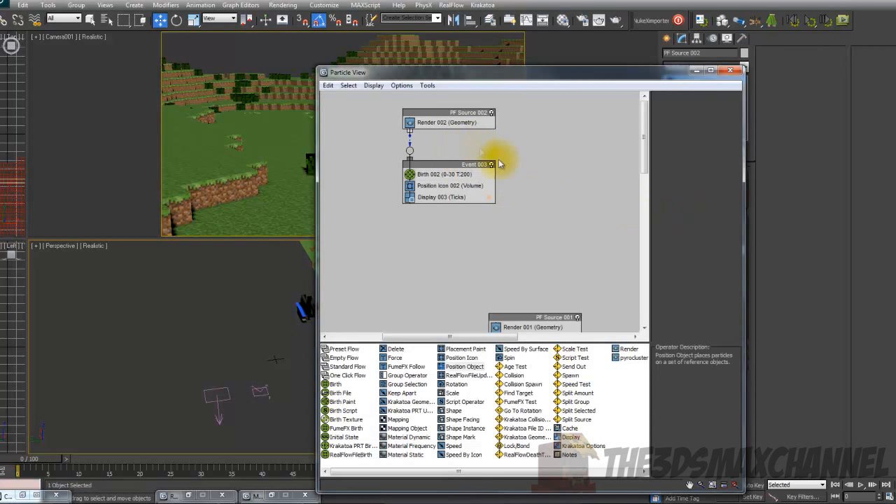
pyautogui.moveTo(525, 329); pyautogui.dragTo(480, 245, button='middle')
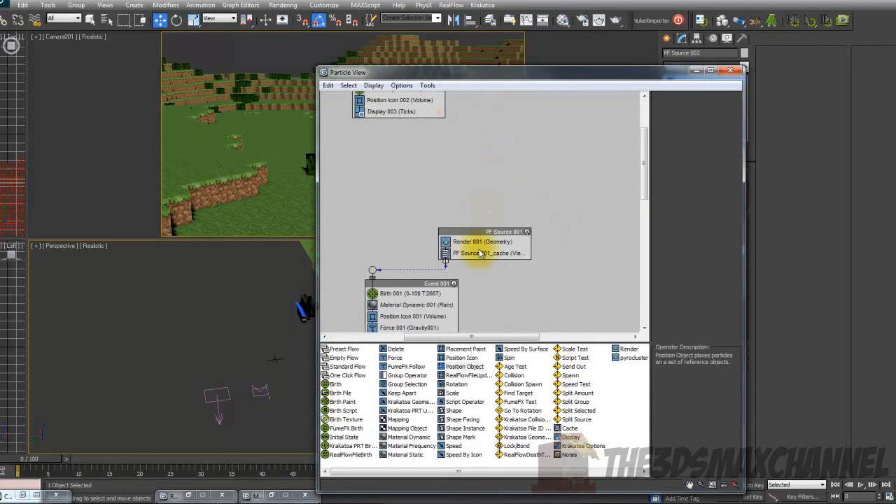
# Step: Turn off the Birth 001, Render 001 and cache operators of the existing PF Source 001 flow
pyautogui.click(374, 291)
pyautogui.click(446, 243)
pyautogui.moveTo(455, 193); pyautogui.dragTo(471, 260, button='middle')
pyautogui.click(462, 319)
pyautogui.moveTo(470, 210); pyautogui.dragTo(482, 280, button='middle')
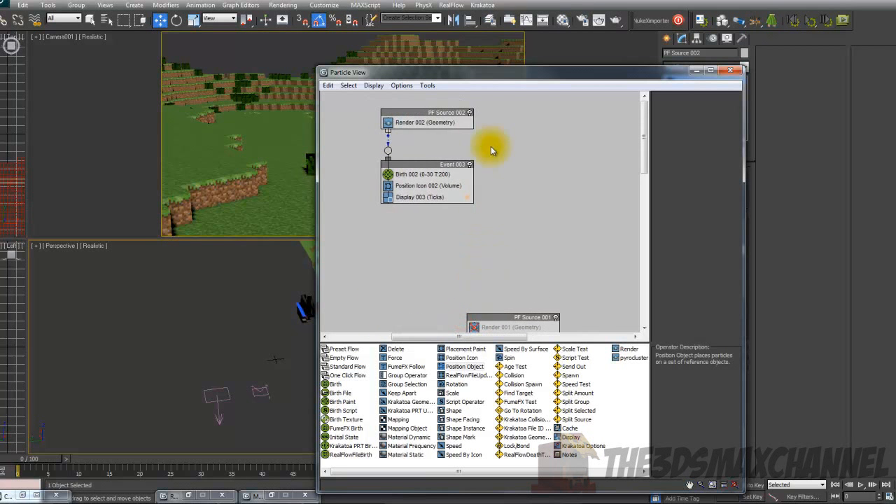
# Step: Insert a Force operator between Position Icon 002 and Display 003 in Event 003, and assign Gravity002 as its space warp
pyautogui.moveTo(490, 147); pyautogui.dragTo(521, 181, button='middle')
pyautogui.moveTo(525, 75); pyautogui.dragTo(624, 73)
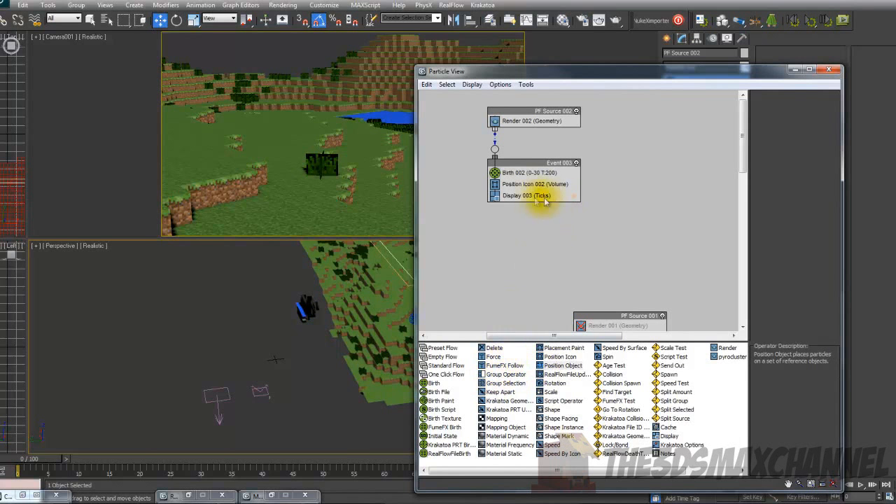
pyautogui.moveTo(581, 77); pyautogui.dragTo(534, 65)
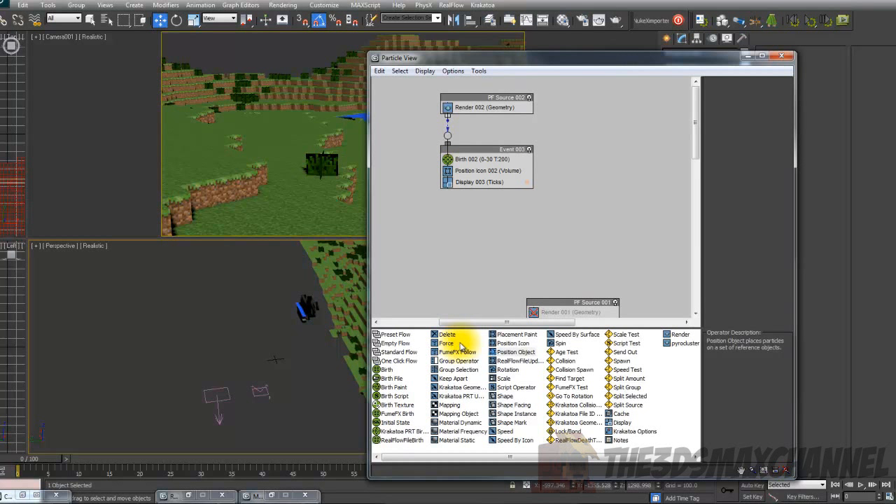
pyautogui.moveTo(446, 344); pyautogui.dragTo(469, 176)
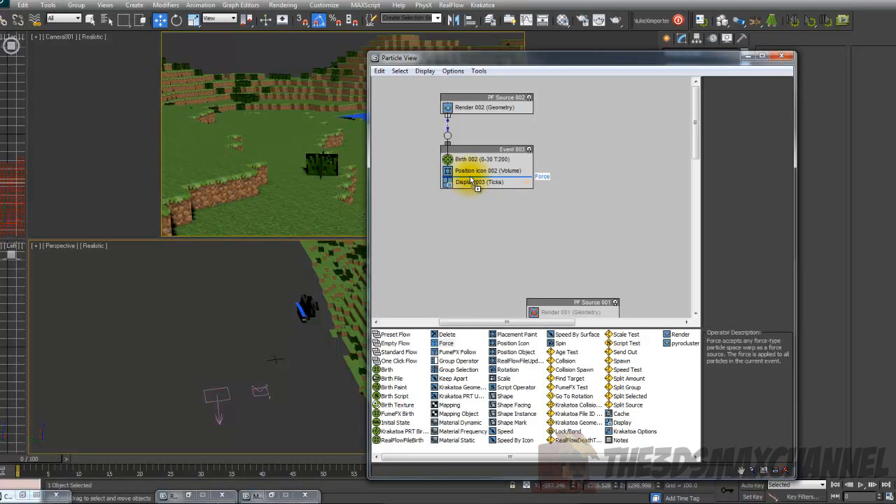
pyautogui.moveTo(470, 176); pyautogui.dragTo(470, 176)
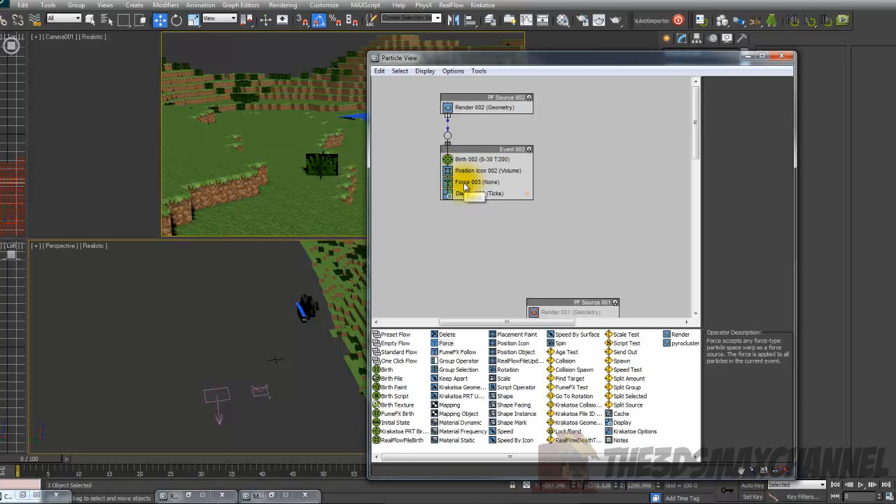
pyautogui.click(466, 184)
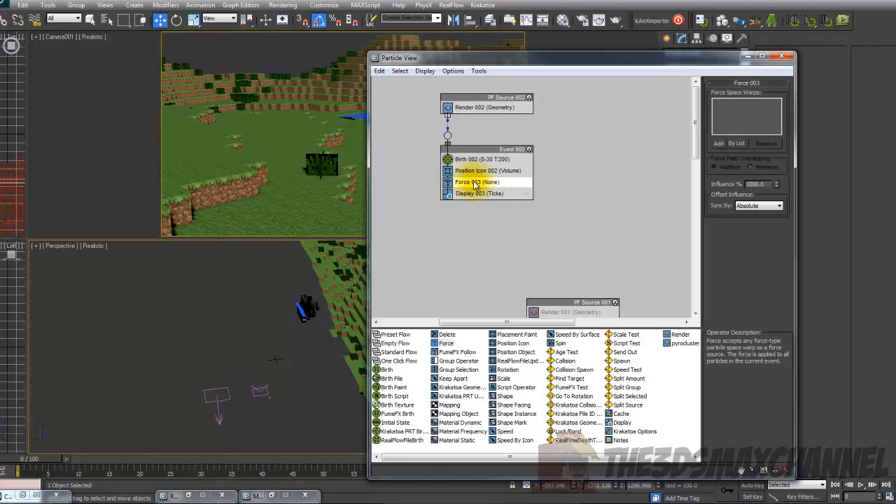
pyautogui.click(719, 144)
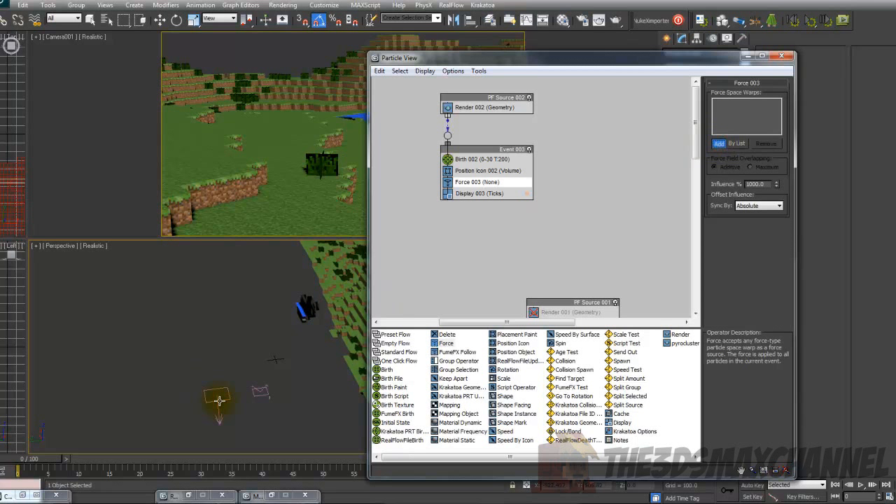
pyautogui.click(219, 400)
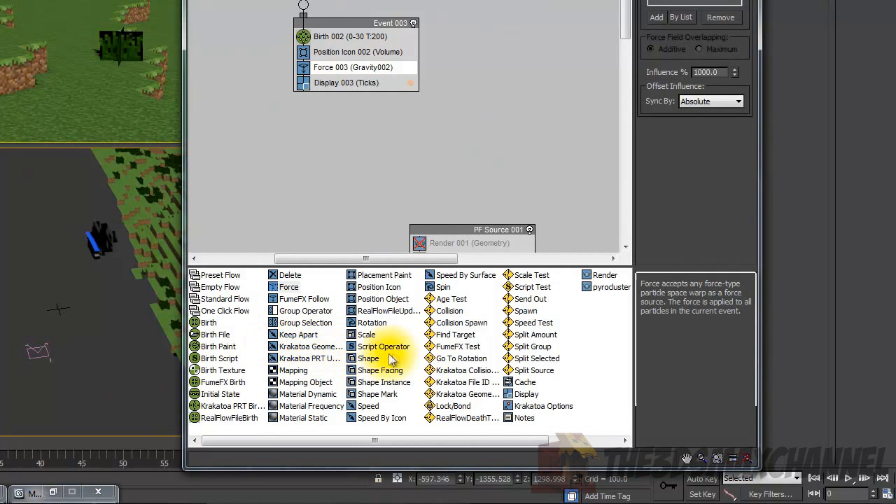
# Step: Add a Collision test to Event 003 directly below the Force operator
pyautogui.moveTo(454, 316); pyautogui.dragTo(339, 78)
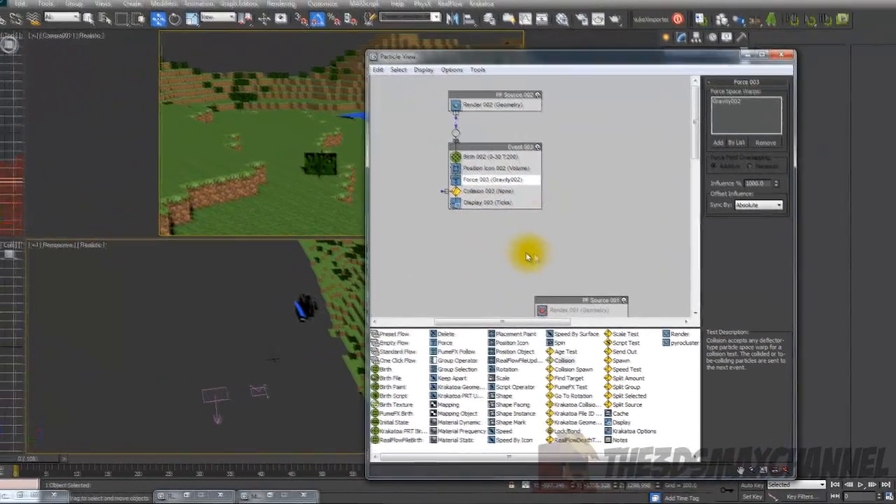
pyautogui.moveTo(547, 258)
pyautogui.mouseDown(button='middle')
pyautogui.moveTo(564, 250)
pyautogui.moveTo(569, 224)
pyautogui.moveTo(532, 124)
pyautogui.moveTo(487, 75)
pyautogui.moveTo(530, 240)
pyautogui.moveTo(524, 260)
pyautogui.mouseUp(button='middle')
pyautogui.click(490, 183)
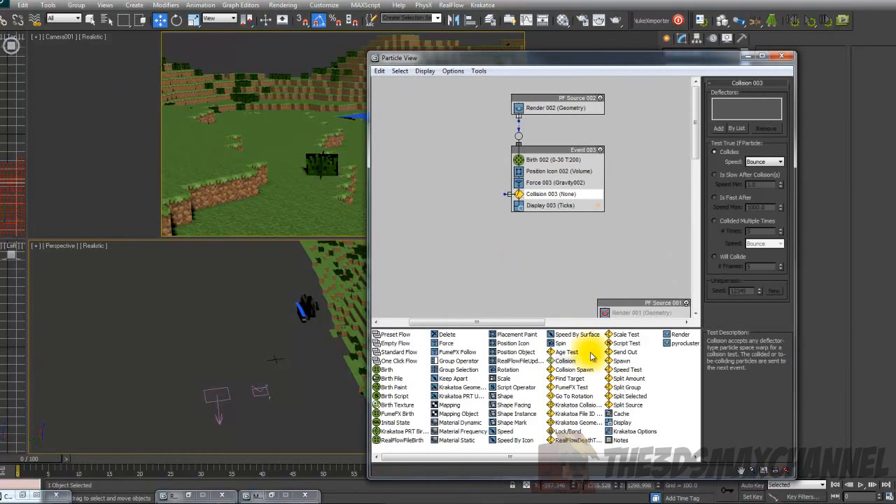
# Step: Create a new event from a Spawn test below Event 003 and wire the Collision 003 output to it
pyautogui.moveTo(621, 361); pyautogui.dragTo(467, 241)
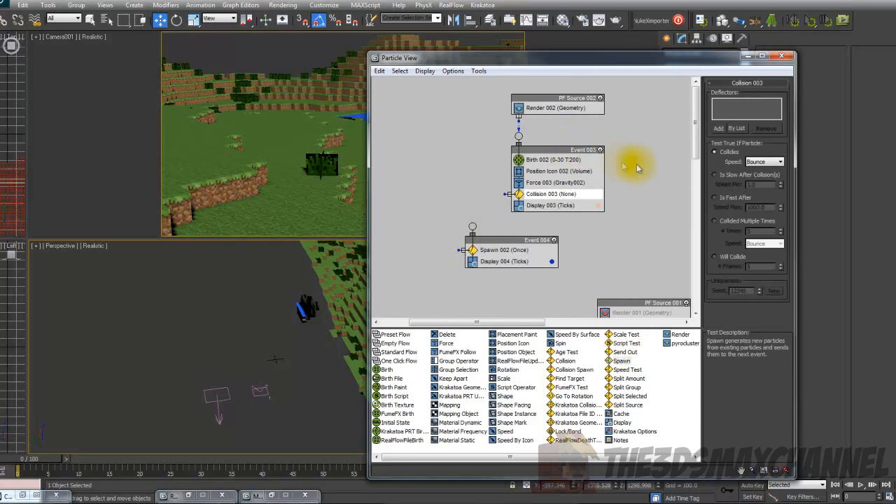
pyautogui.moveTo(598, 253); pyautogui.dragTo(564, 248, button='middle')
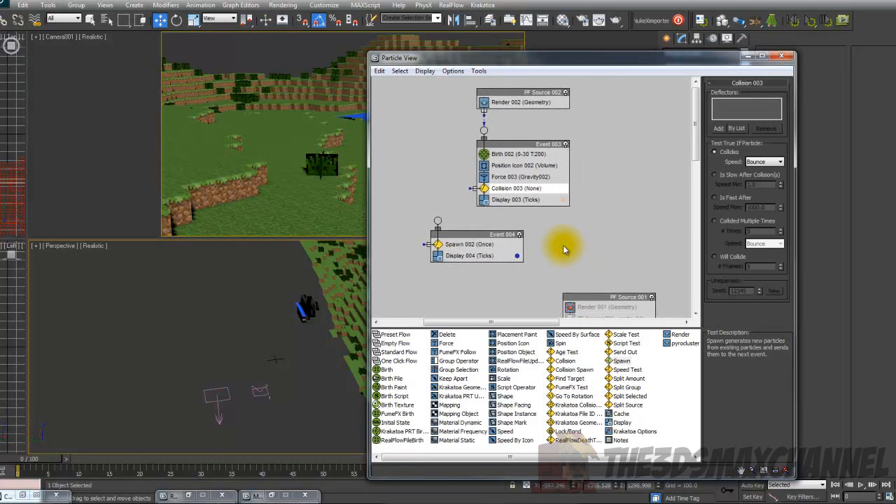
pyautogui.click(469, 187)
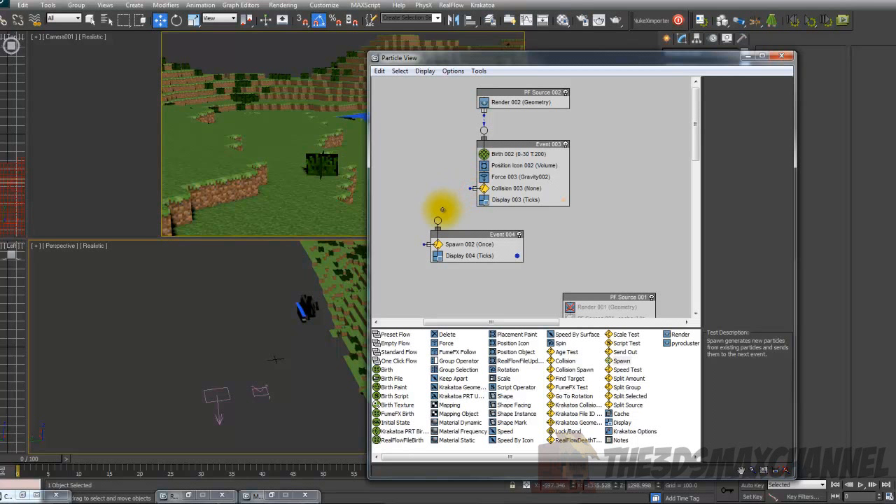
pyautogui.moveTo(471, 189); pyautogui.dragTo(438, 217)
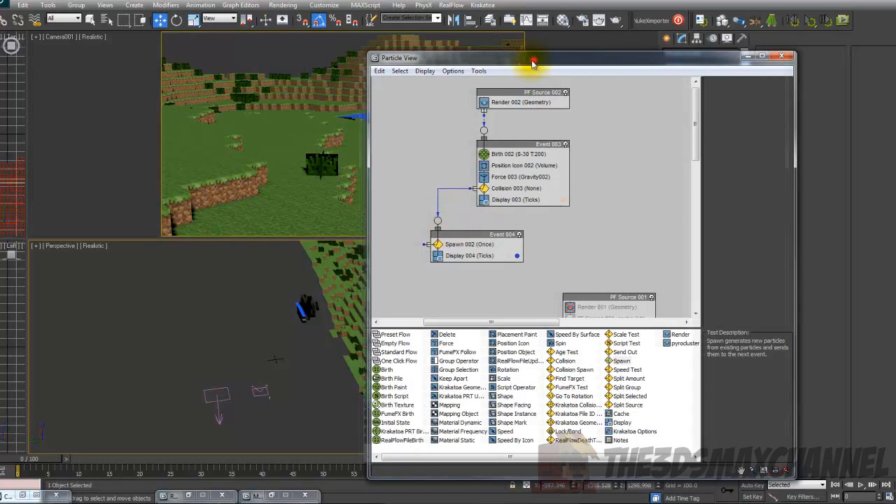
# Step: Add a second Collision test to Event 004 between Spawn 002 and the display operator
pyautogui.moveTo(534, 60); pyautogui.dragTo(511, 61)
pyautogui.moveTo(476, 268); pyautogui.dragTo(516, 254, button='middle')
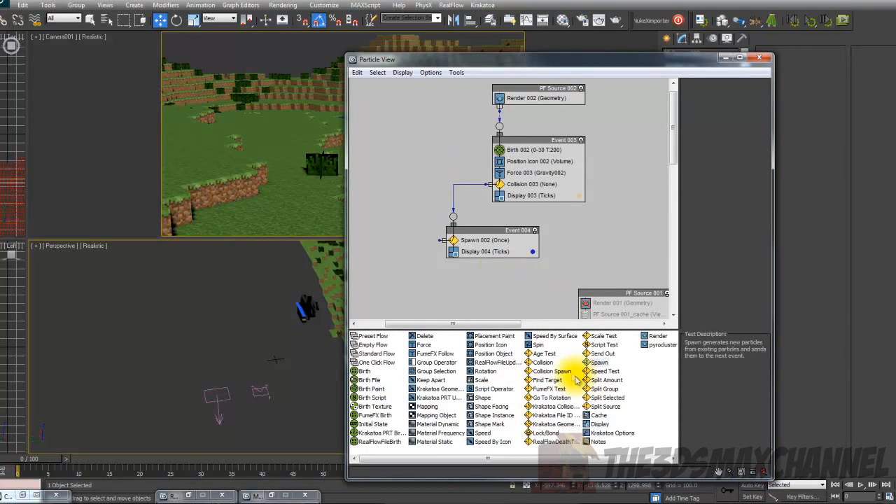
pyautogui.moveTo(543, 362); pyautogui.dragTo(488, 251)
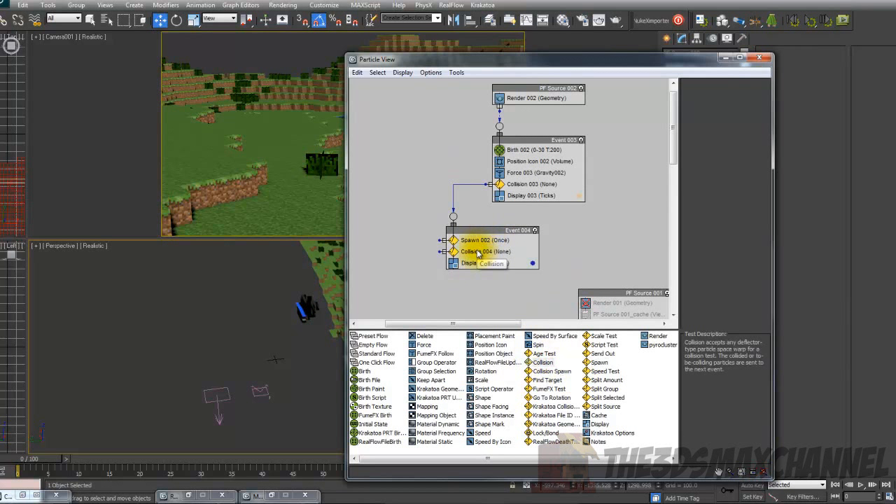
pyautogui.moveTo(489, 345); pyautogui.dragTo(574, 164)
pyautogui.moveTo(430, 170); pyautogui.dragTo(424, 159, button='middle')
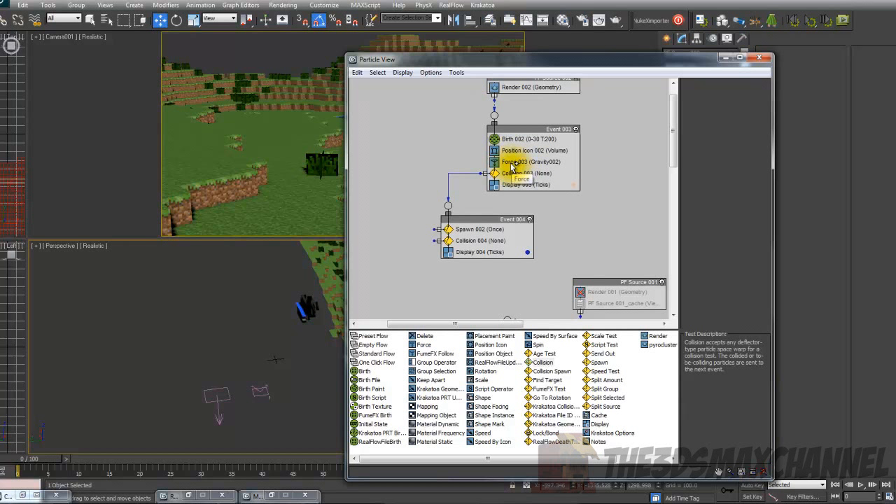
# Step: Clone Force 003 as an instance above Spawn 002 in Event 004, and shift that event slightly away from Event 003
pyautogui.moveTo(512, 166)
pyautogui.mouseDown()
pyautogui.moveTo(471, 240)
pyautogui.moveTo(466, 228)
pyautogui.mouseUp()
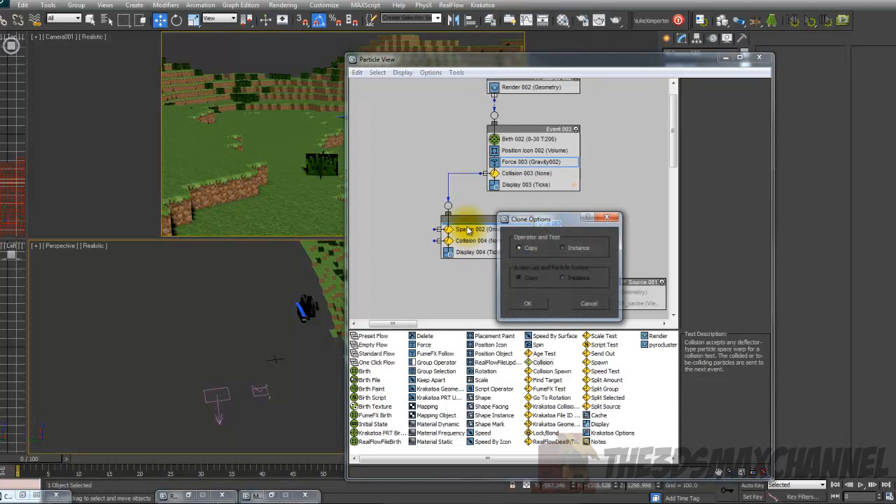
pyautogui.click(527, 303)
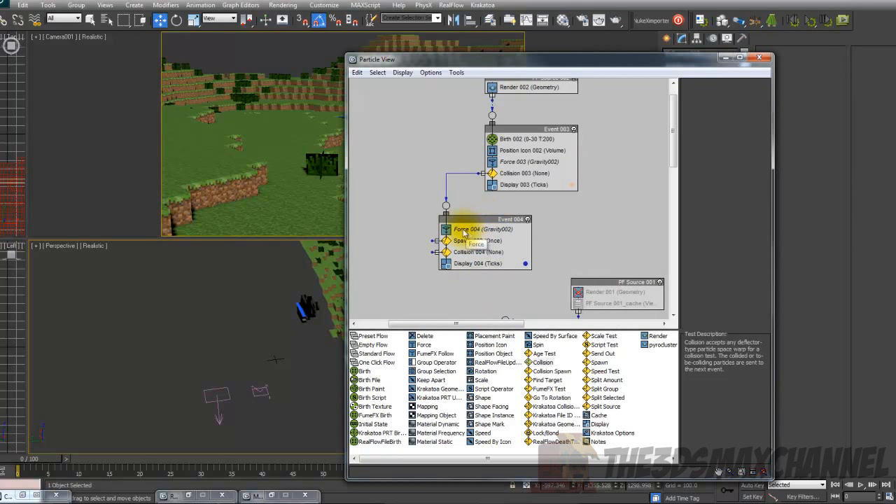
pyautogui.moveTo(419, 225); pyautogui.dragTo(398, 227, button='middle')
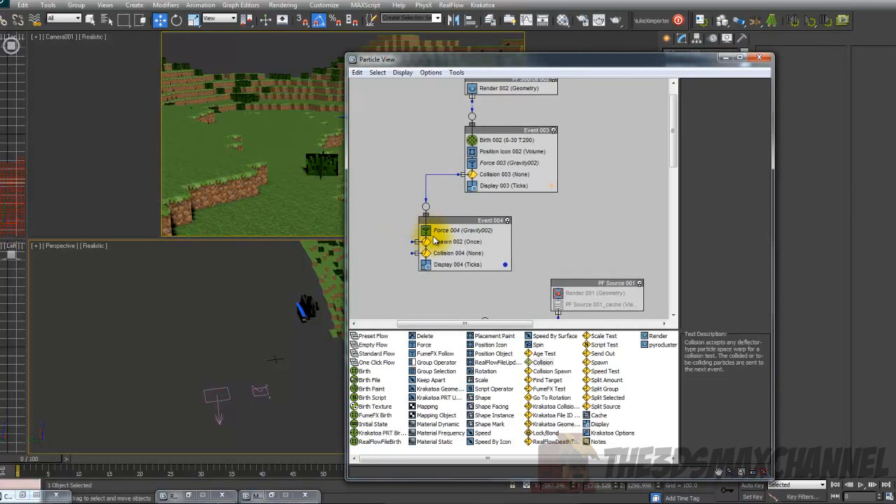
pyautogui.moveTo(519, 245); pyautogui.dragTo(509, 252, button='middle')
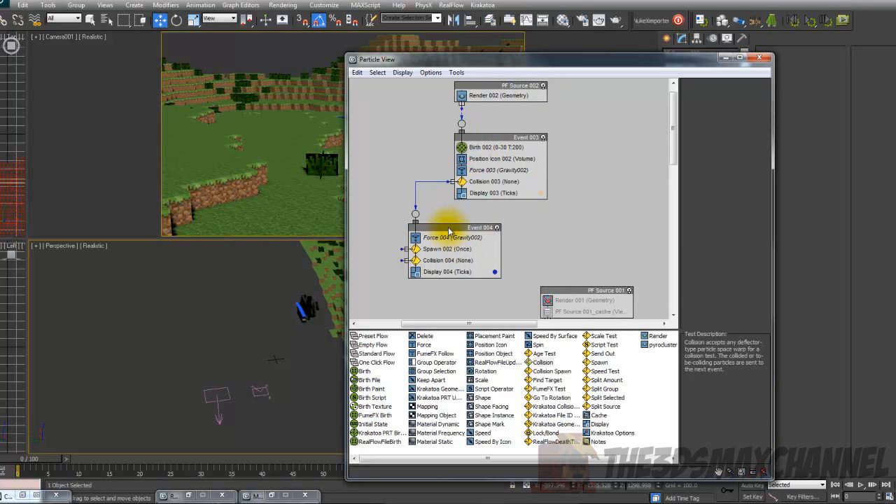
pyautogui.moveTo(448, 231); pyautogui.dragTo(430, 236)
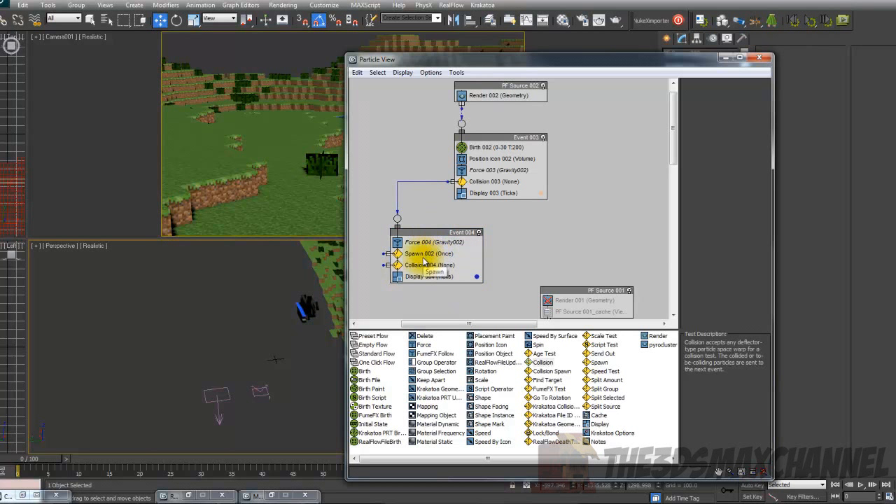
# Step: Assign UDeflector002 as the deflector of the Collision 003 test in Event 003
pyautogui.click(481, 183)
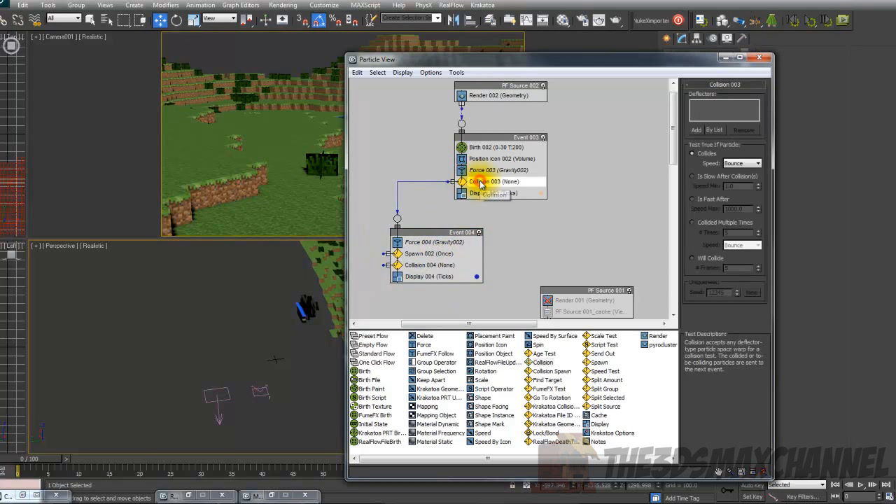
pyautogui.moveTo(492, 195); pyautogui.dragTo(499, 193, button='middle')
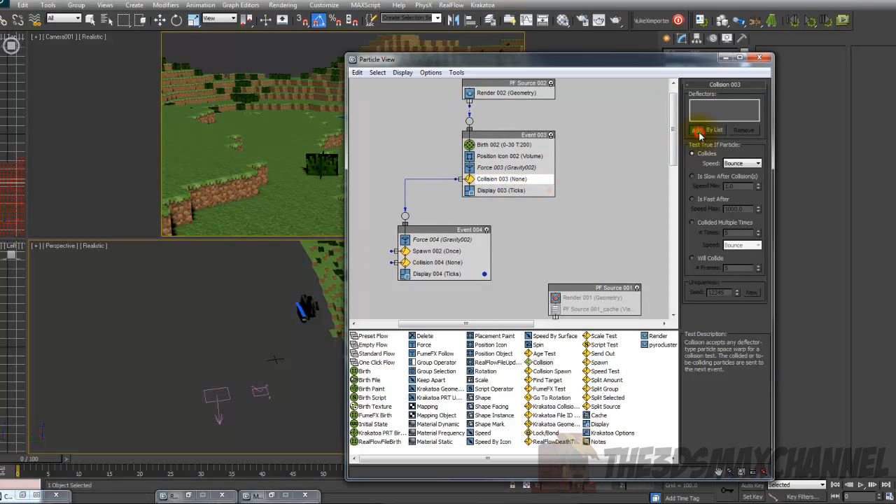
pyautogui.click(274, 362)
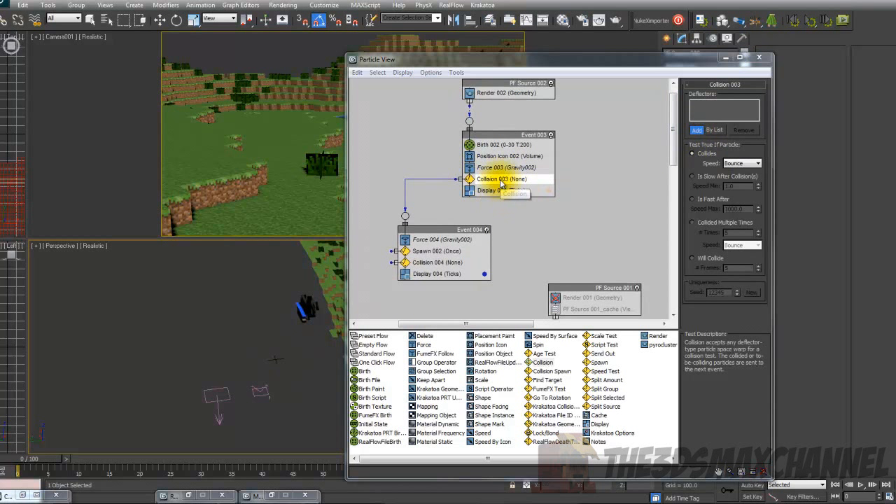
pyautogui.click(257, 394)
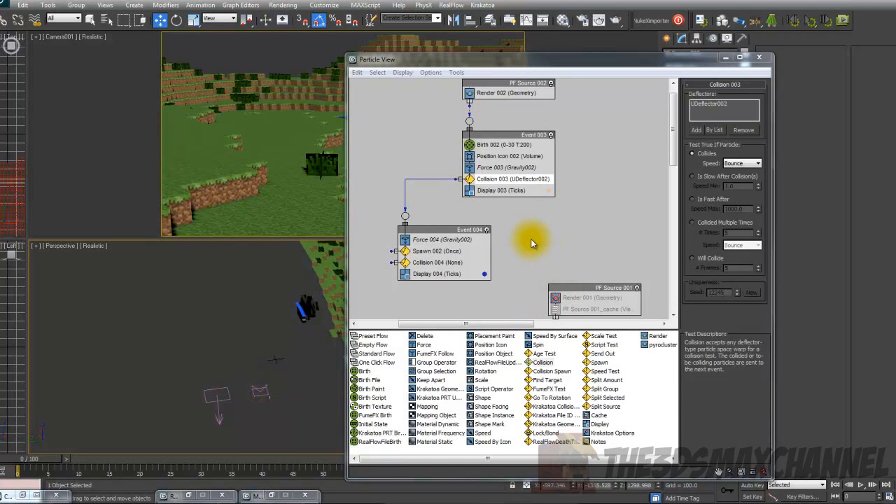
# Step: Assign UDeflector002 as the deflector of the Collision 004 test in Event 004
pyautogui.click(428, 262)
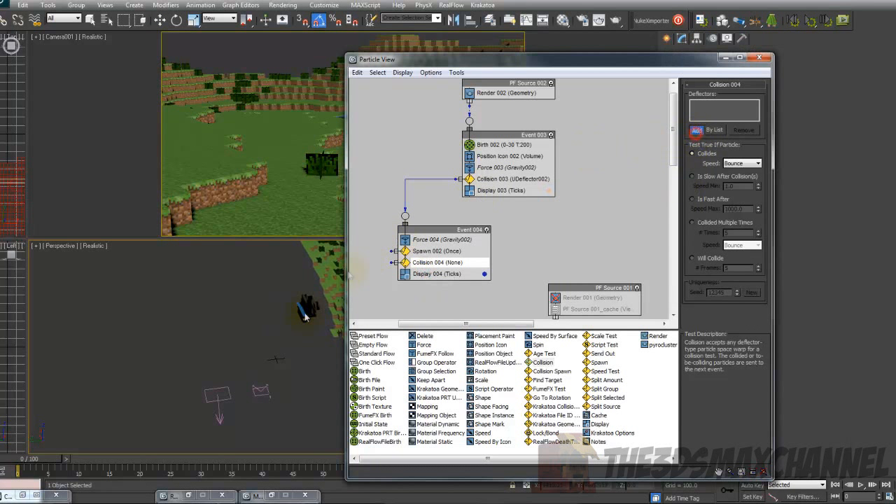
pyautogui.click(696, 131)
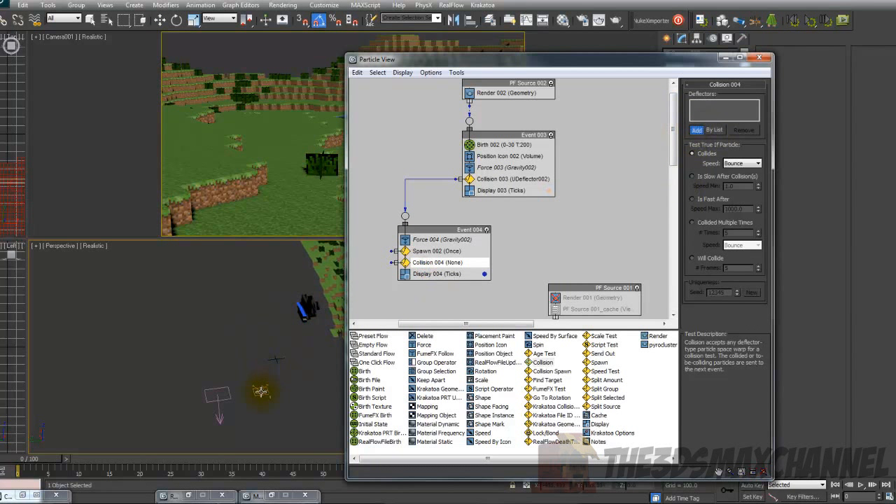
pyautogui.click(260, 391)
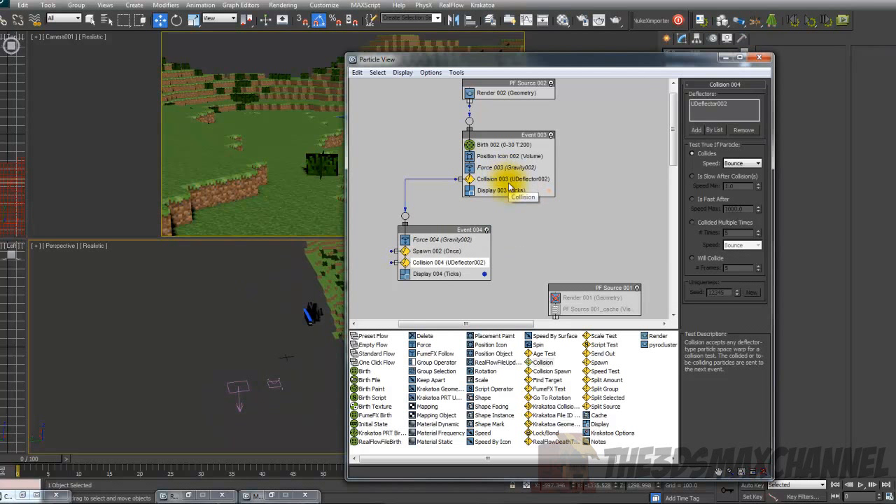
pyautogui.click(501, 139)
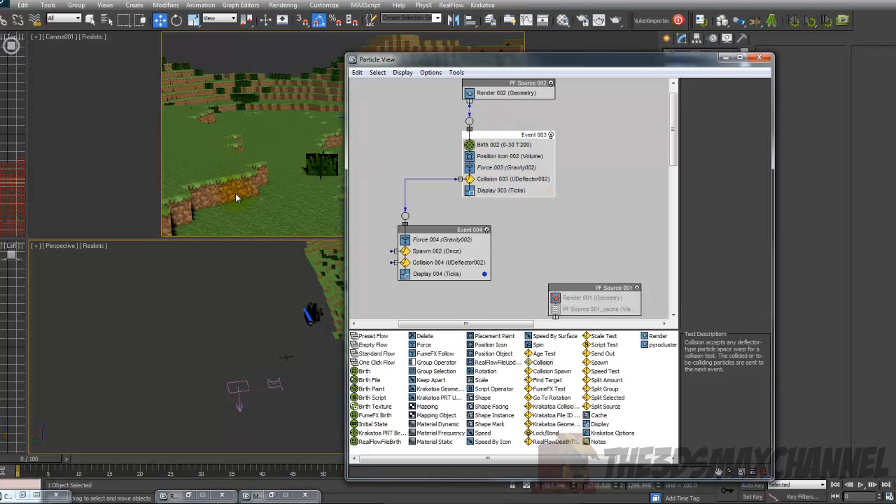
pyautogui.click(471, 179)
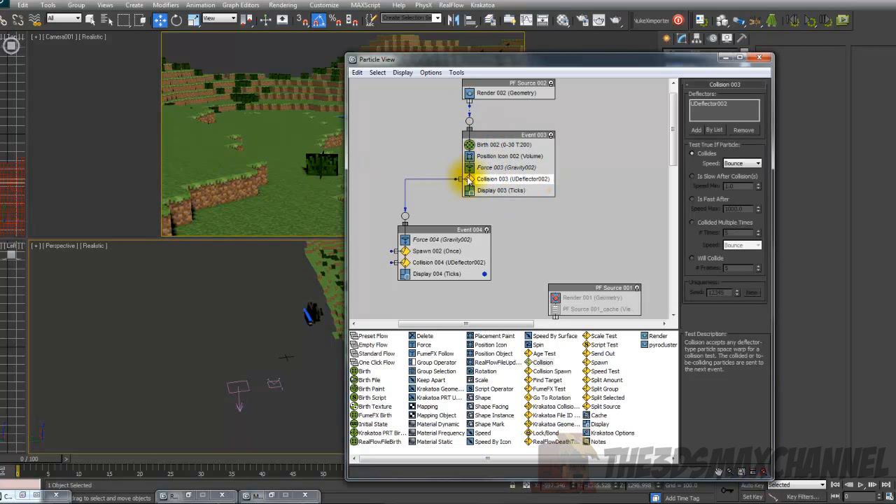
pyautogui.moveTo(437, 233); pyautogui.dragTo(425, 234)
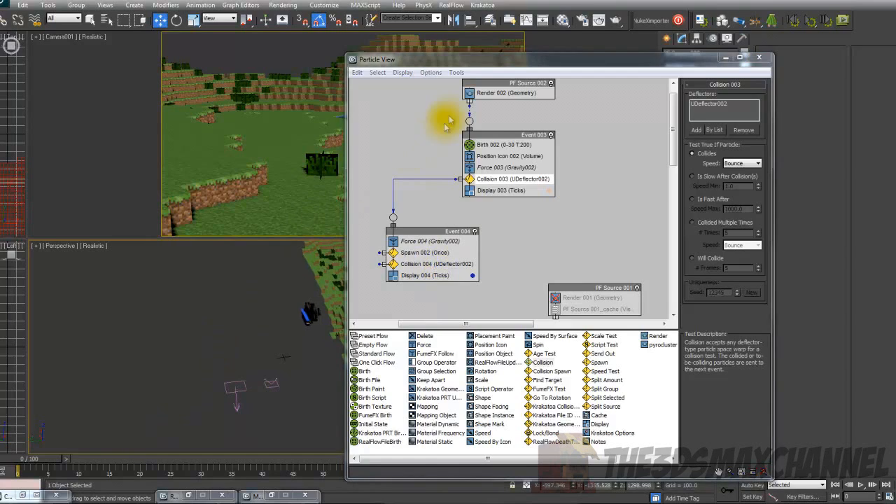
# Step: Uncover the viewports and scrub the animation to check how the particles fall and collide with the terrain
pyautogui.moveTo(455, 60); pyautogui.dragTo(592, 59)
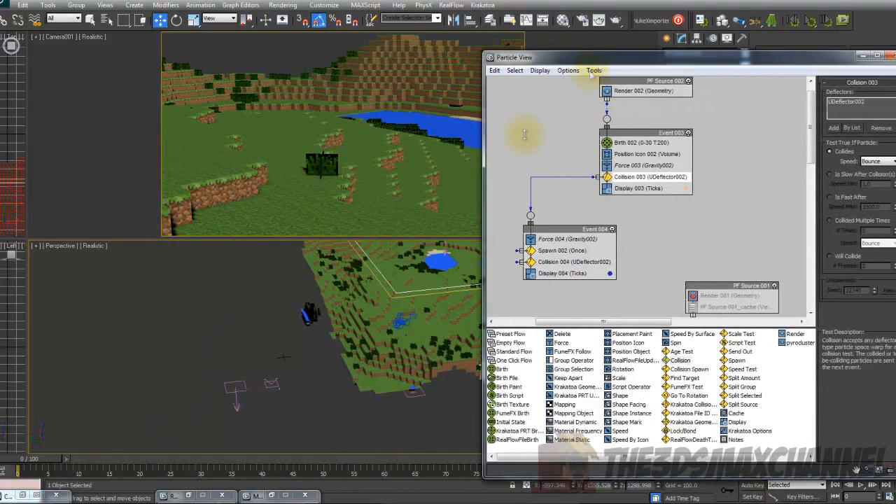
pyautogui.click(62, 463)
pyautogui.moveTo(140, 465); pyautogui.dragTo(351, 475)
pyautogui.moveTo(361, 309); pyautogui.dragTo(243, 318, button='middle')
pyautogui.scroll(-2, 243, 318)
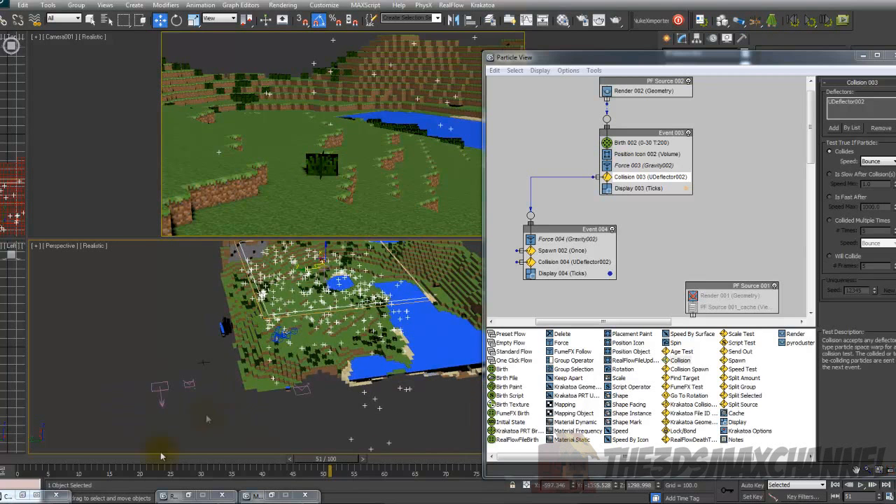
pyautogui.moveTo(33, 462); pyautogui.dragTo(241, 464)
# Step: Select the UDeflector002 space warp in the Perspective view, uncover its parameters and set its Bounce to 0.1
pyautogui.click(187, 384)
pyautogui.moveTo(207, 370); pyautogui.dragTo(226, 362, button='middle')
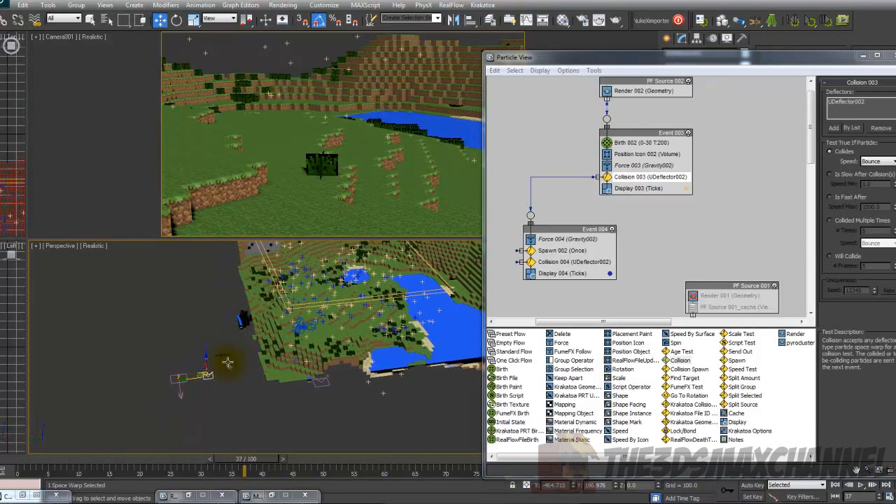
pyautogui.scroll(2, 226, 362)
pyautogui.moveTo(308, 315); pyautogui.dragTo(326, 318, button='middle')
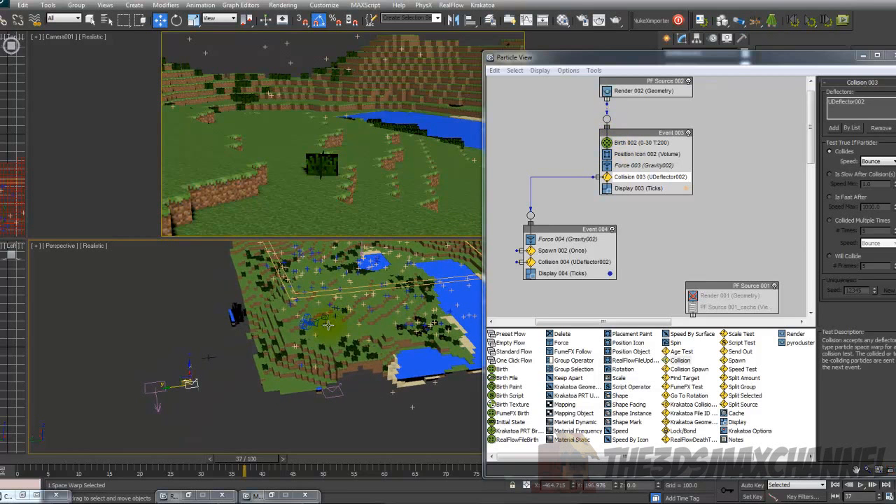
pyautogui.moveTo(789, 63); pyautogui.dragTo(757, 411)
pyautogui.moveTo(322, 387); pyautogui.dragTo(374, 375, button='middle')
pyautogui.scroll(1, 373, 375)
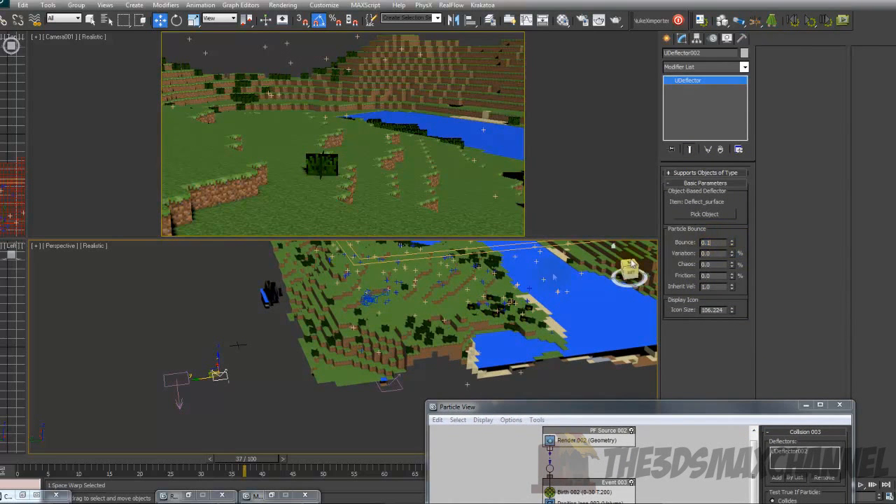
pyautogui.keyDown('alt'); pyautogui.moveTo(384, 299); pyautogui.dragTo(372, 314, button='middle'); pyautogui.keyUp('alt')
# Step: Scrub the animation to check the particle bounce in both views, and bring the Particle View window back fully into sight
pyautogui.moveTo(3, 464); pyautogui.dragTo(60, 466)
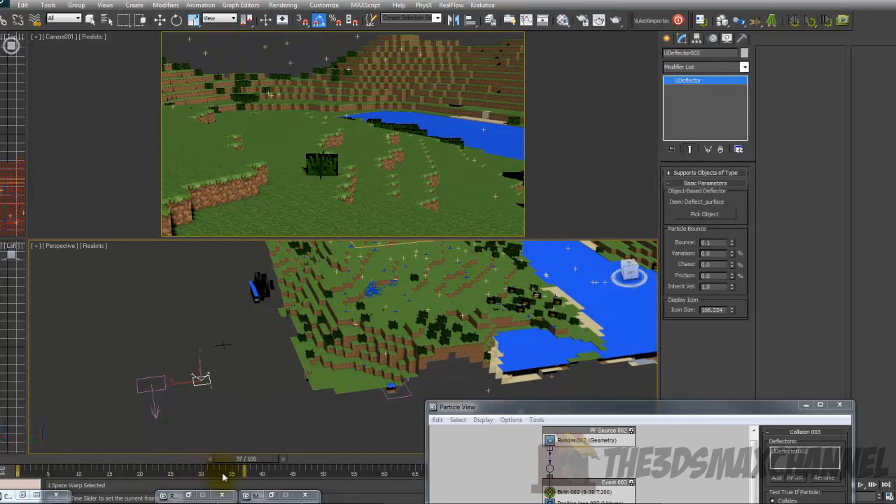
pyautogui.rightClick(68, 154)
pyautogui.moveTo(35, 462); pyautogui.dragTo(73, 460)
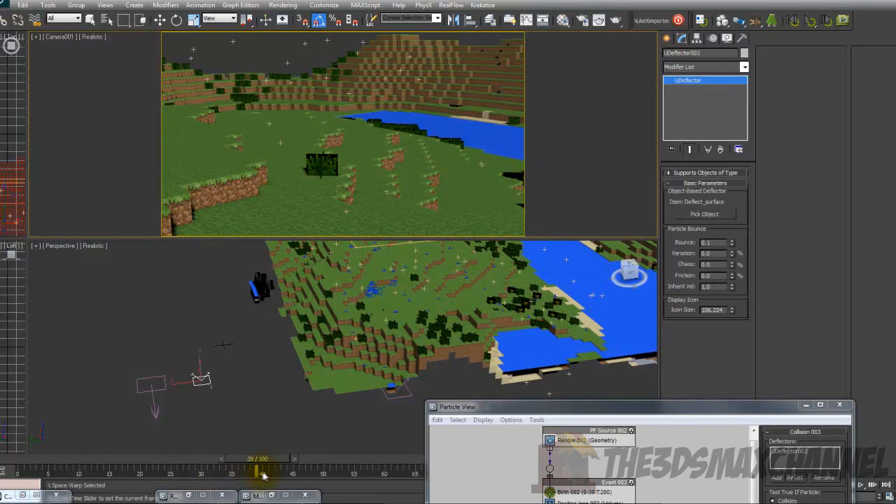
pyautogui.scroll(2, 364, 302)
pyautogui.scroll(-6, 366, 302)
pyautogui.moveTo(365, 302); pyautogui.dragTo(374, 364, button='middle')
pyautogui.scroll(3, 358, 297)
pyautogui.moveTo(607, 409); pyautogui.dragTo(583, 169)
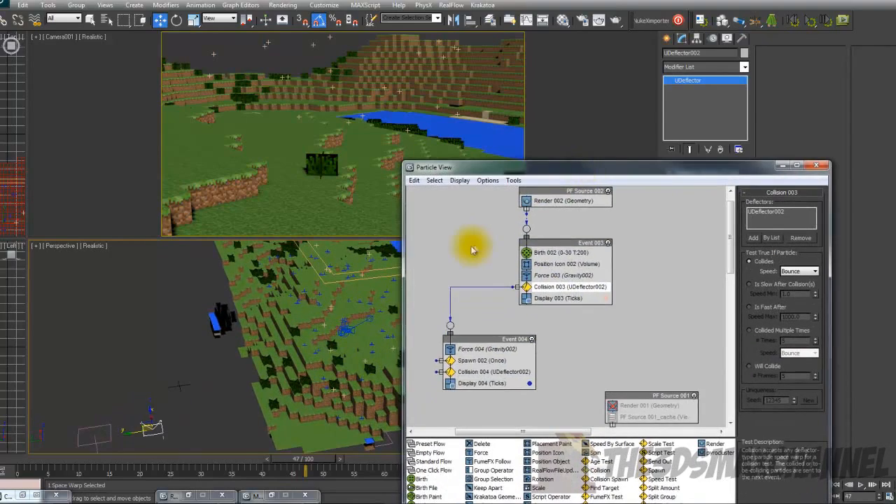
pyautogui.keyDown('alt'); pyautogui.moveTo(230, 303); pyautogui.dragTo(272, 335, button='middle'); pyautogui.keyUp('alt')
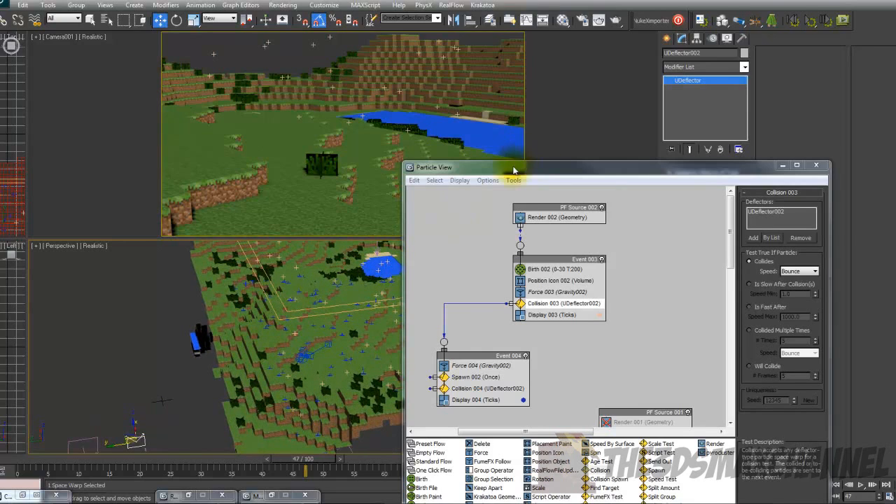
pyautogui.moveTo(513, 170); pyautogui.dragTo(534, 188)
pyautogui.keyDown('alt'); pyautogui.moveTo(280, 329); pyautogui.dragTo(294, 344, button='middle'); pyautogui.keyUp('alt')
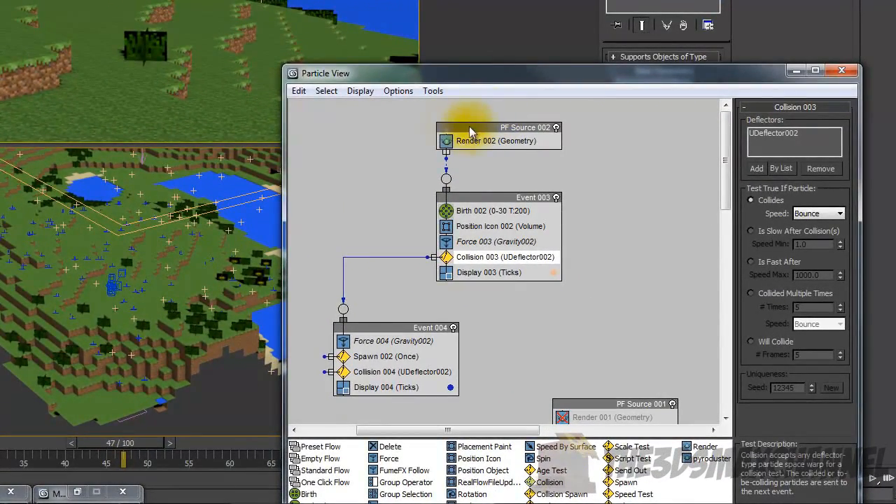
# Step: Delete the PF Source 002 flow and undo the deletion
pyautogui.click(489, 126)
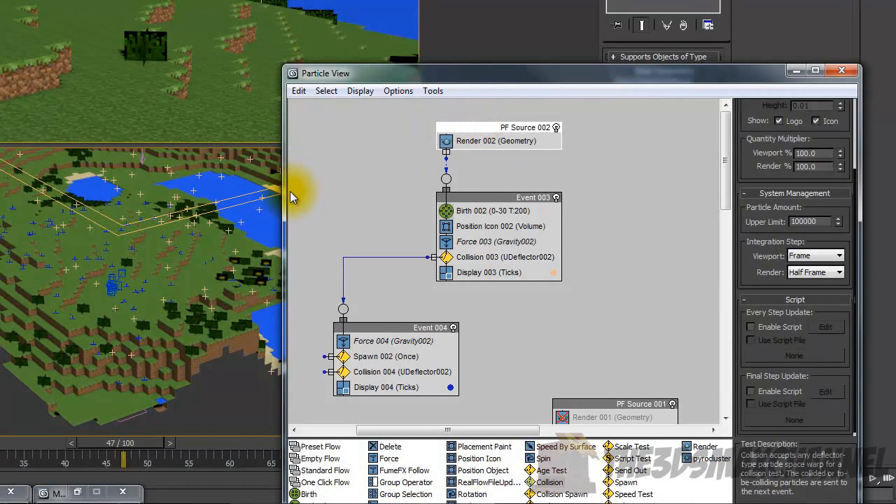
pyautogui.press('Delete')
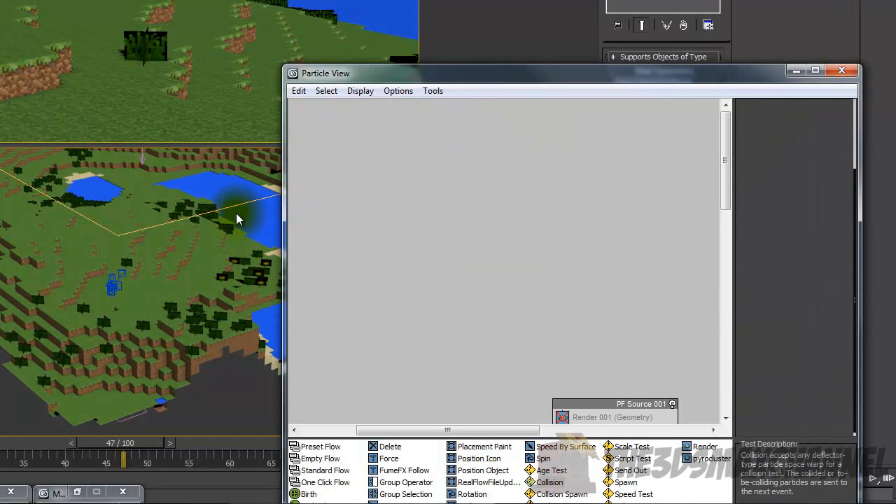
pyautogui.hotkey('ctrl', 'z')
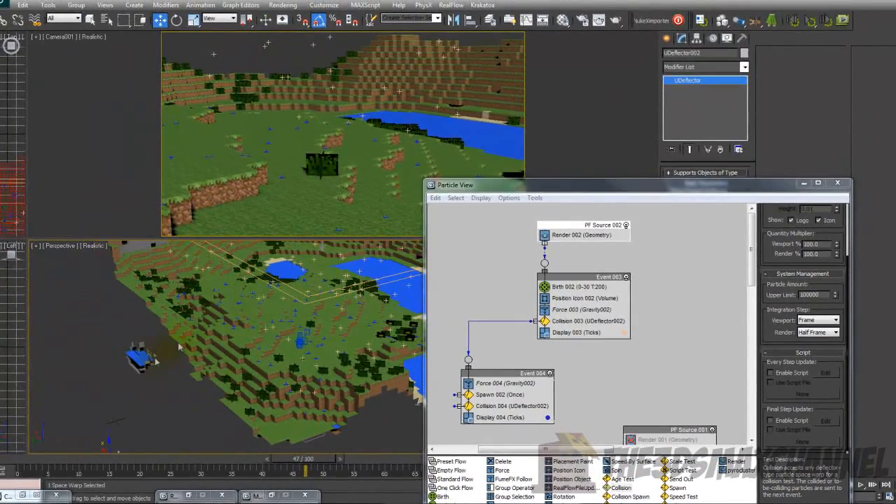
# Step: Scrub the animation from the start to past frame 50 to check the falling and colliding particles
pyautogui.click(28, 459)
pyautogui.moveTo(89, 465); pyautogui.dragTo(268, 469)
pyautogui.press('w')
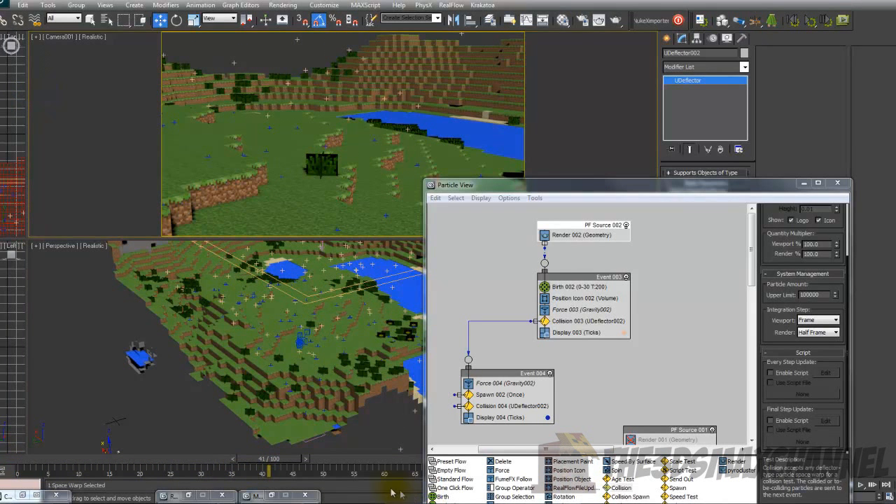
pyautogui.moveTo(273, 464); pyautogui.dragTo(340, 466)
pyautogui.moveTo(544, 322); pyautogui.dragTo(630, 294, button='middle')
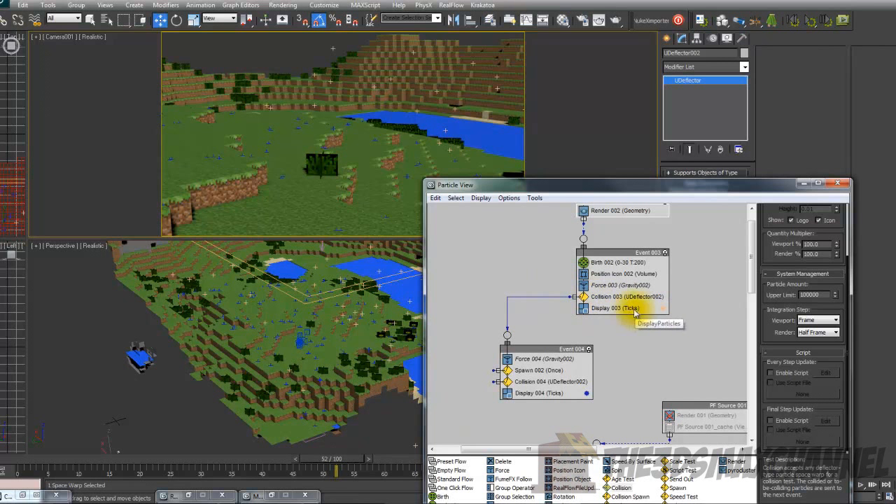
pyautogui.moveTo(574, 339); pyautogui.dragTo(548, 339, button='middle')
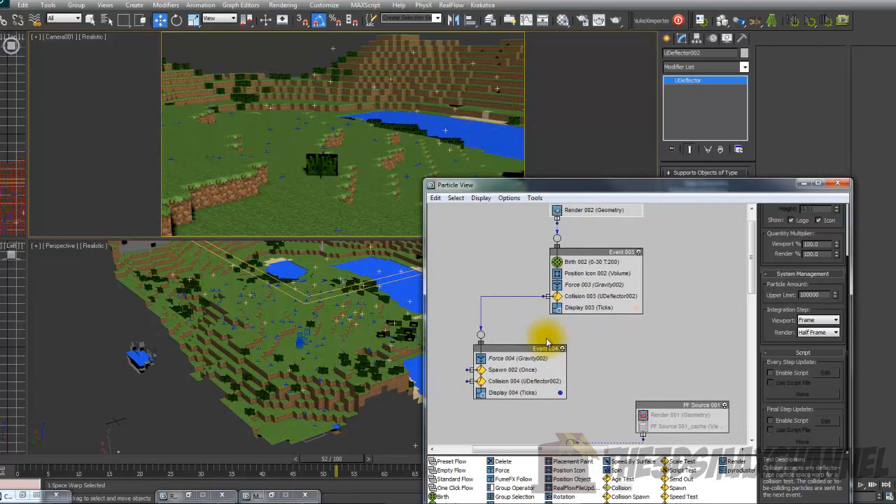
pyautogui.click(560, 392)
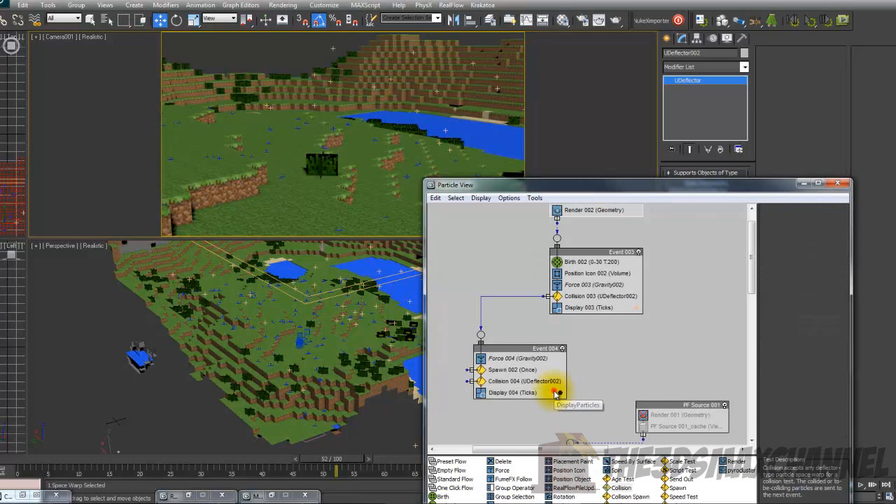
pyautogui.click(562, 392)
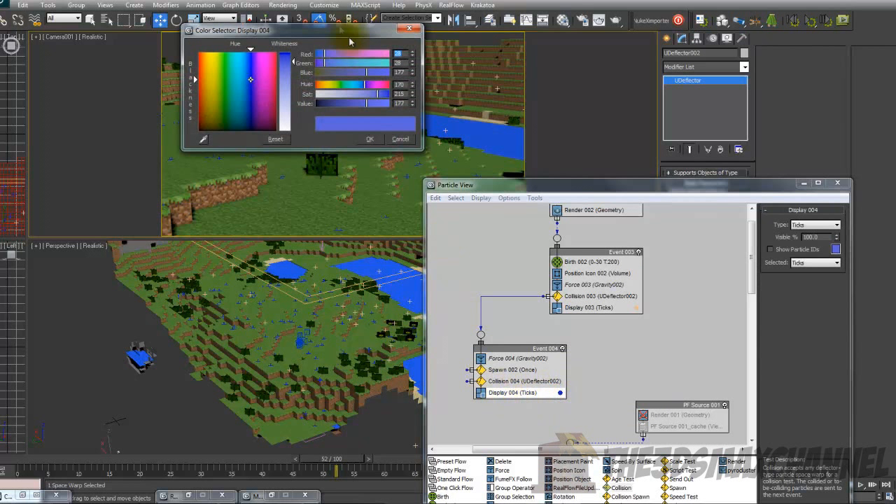
pyautogui.click(396, 143)
# Step: Scrub the animation repeatedly to examine how the spawned particles behave after the drops hit the terrain
pyautogui.keyDown('alt'); pyautogui.moveTo(274, 347); pyautogui.dragTo(291, 343, button='middle'); pyautogui.keyUp('alt')
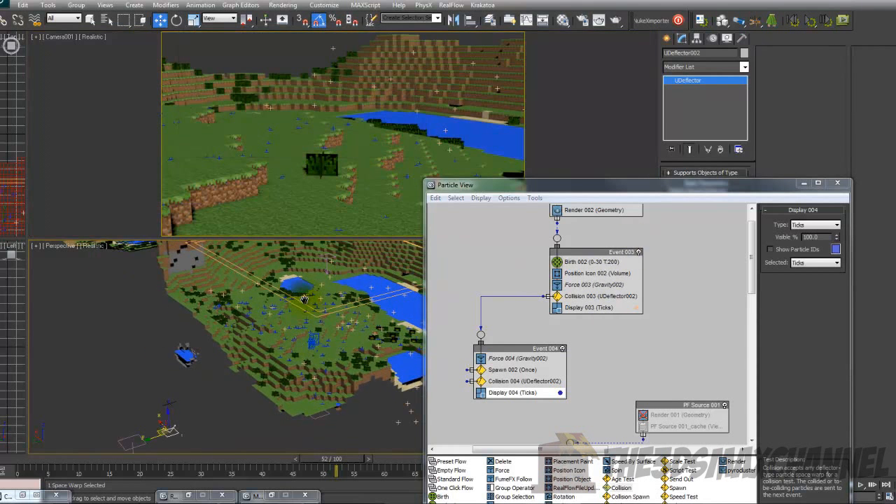
pyautogui.moveTo(299, 291); pyautogui.dragTo(288, 290, button='middle')
pyautogui.click(160, 459)
pyautogui.moveTo(187, 463); pyautogui.dragTo(364, 474)
pyautogui.rightClick(88, 173)
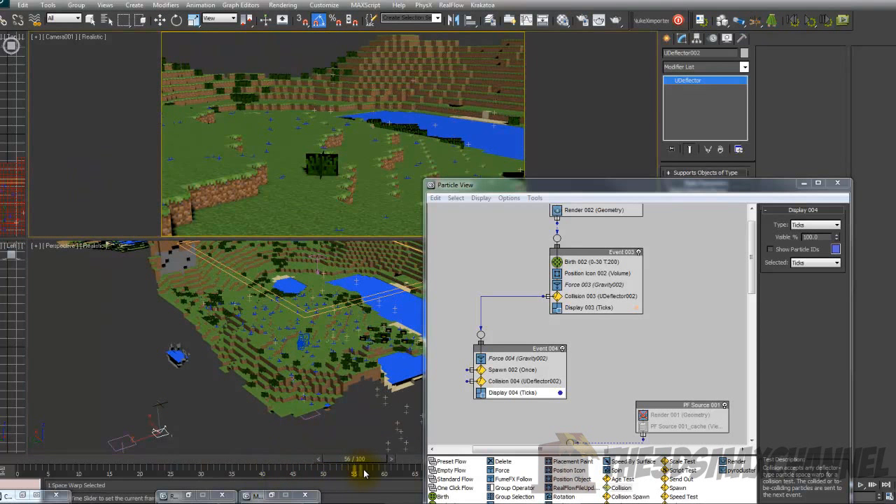
pyautogui.moveTo(222, 468); pyautogui.dragTo(402, 486)
pyautogui.press('w')
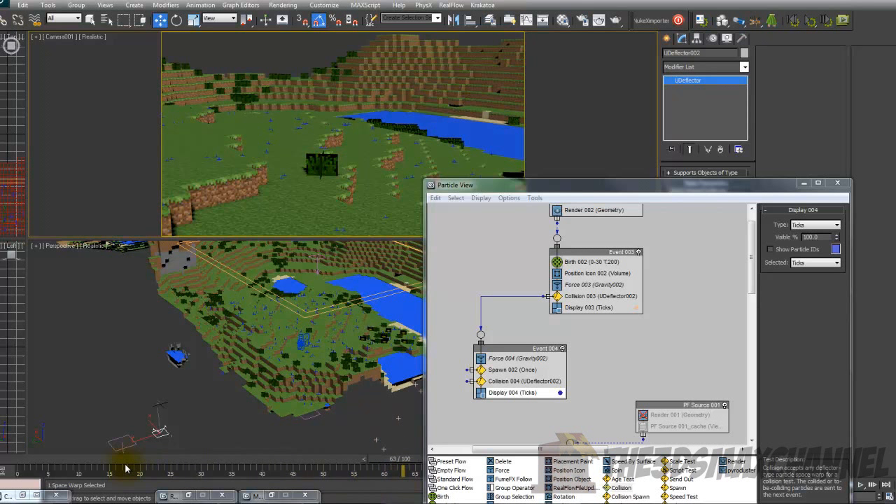
pyautogui.click(125, 465)
pyautogui.moveTo(51, 462); pyautogui.dragTo(346, 479)
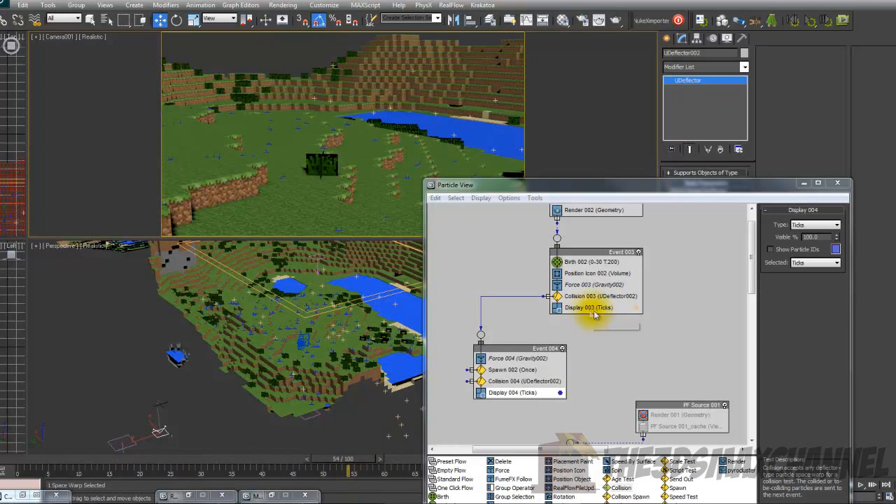
# Step: Set the display type of Display 003 in Event 003 to Lines
pyautogui.moveTo(591, 318); pyautogui.dragTo(595, 320, button='middle')
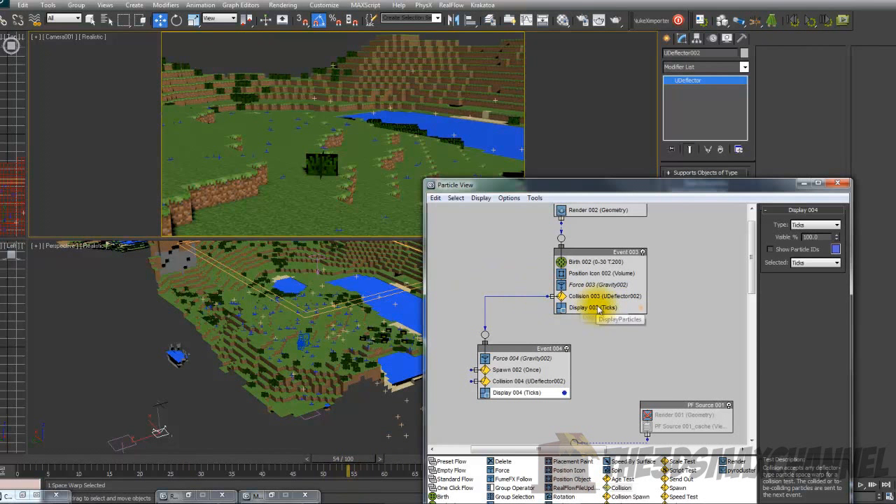
pyautogui.click(596, 306)
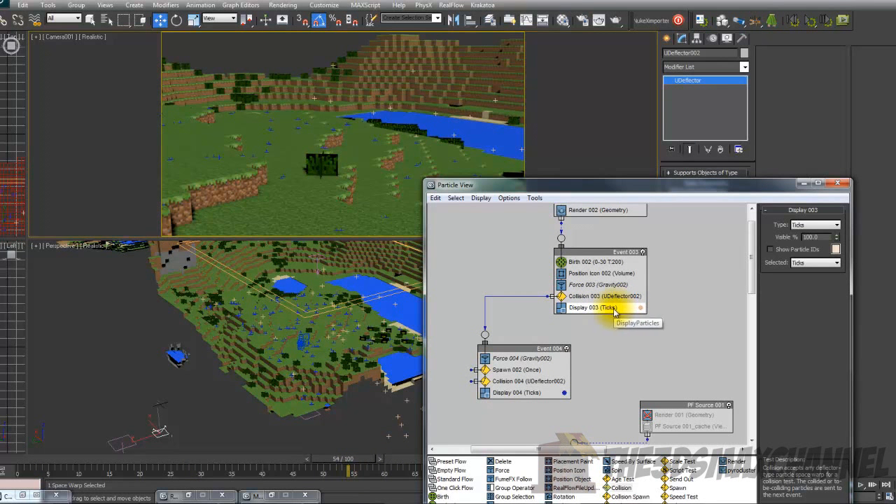
pyautogui.moveTo(620, 303); pyautogui.dragTo(613, 323, button='middle')
pyautogui.click(814, 225)
pyautogui.click(803, 262)
# Step: Set the display type of Display 004 in Event 004 to Dots
pyautogui.click(507, 390)
pyautogui.moveTo(598, 375); pyautogui.dragTo(607, 366, button='middle')
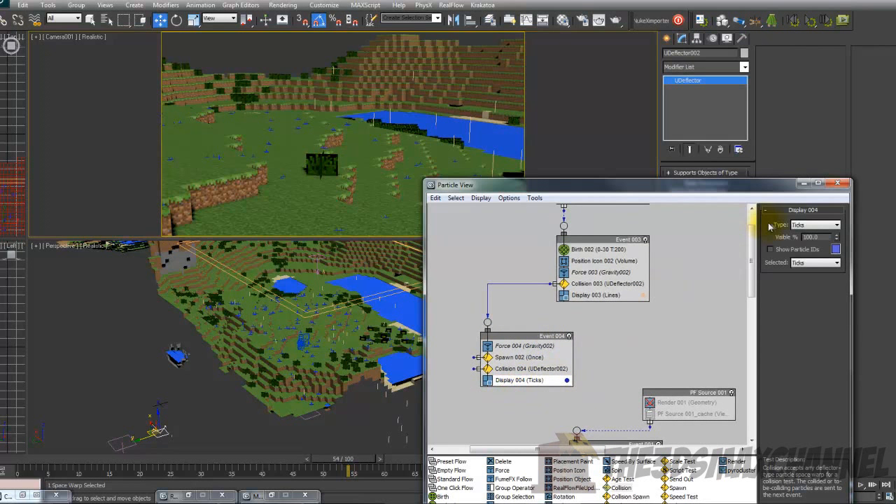
pyautogui.click(814, 224)
pyautogui.click(798, 241)
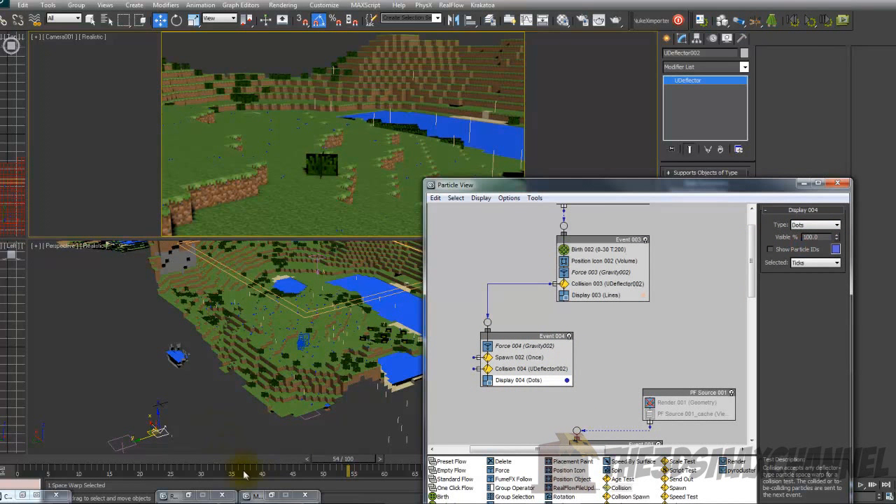
# Step: Scrub the animation to check the rain lines and splash dots, and return to frame 0
pyautogui.moveTo(335, 462); pyautogui.dragTo(301, 465)
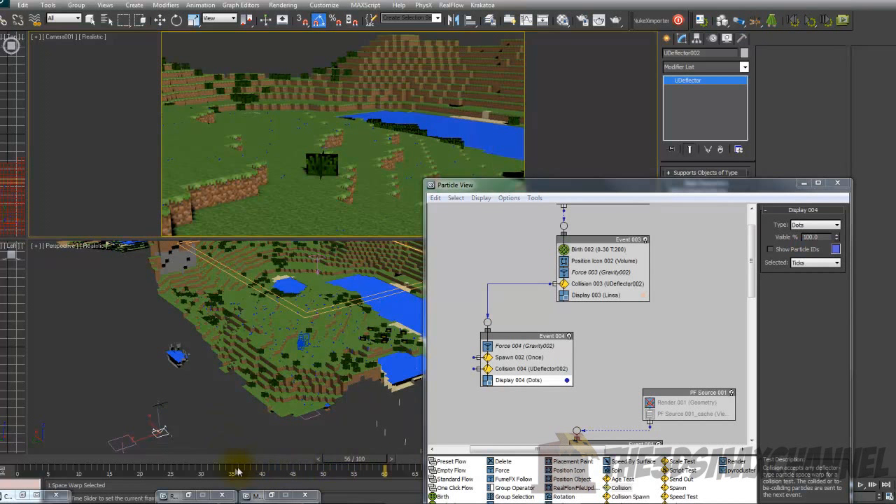
pyautogui.click(212, 472)
pyautogui.press('w')
pyautogui.click(141, 472)
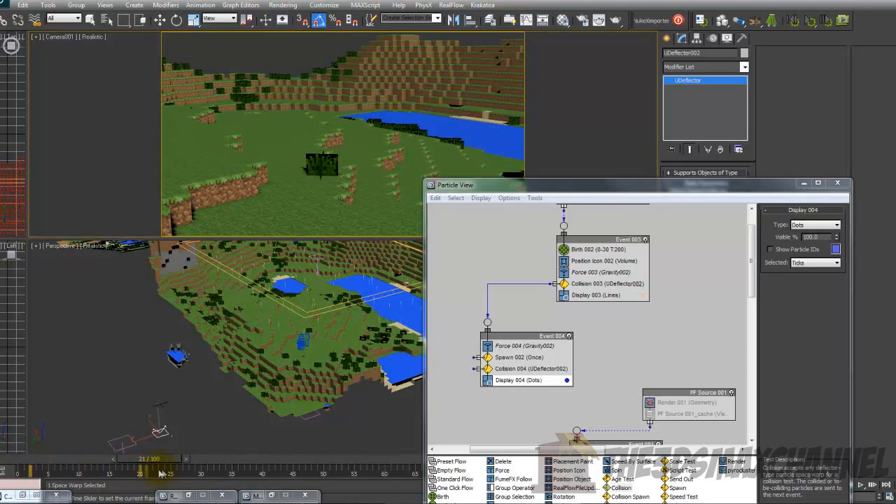
pyautogui.moveTo(184, 474); pyautogui.dragTo(238, 480)
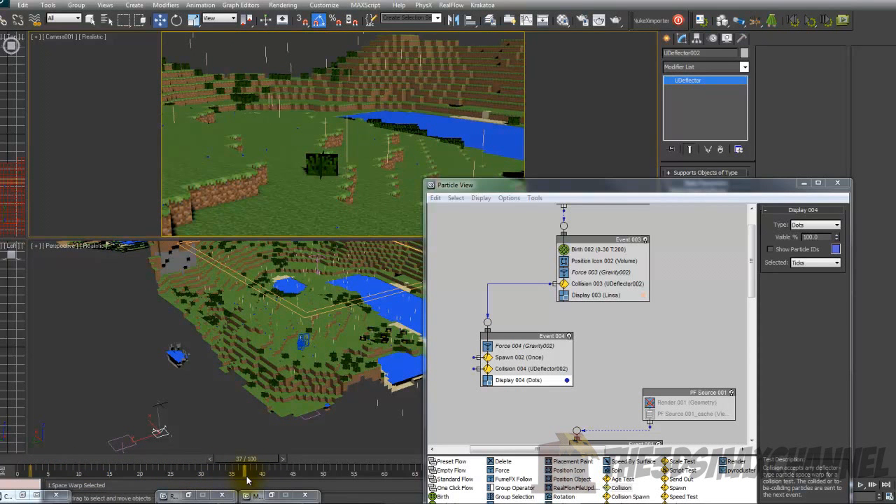
pyautogui.moveTo(25, 464); pyautogui.dragTo(187, 473)
pyautogui.click(9, 464)
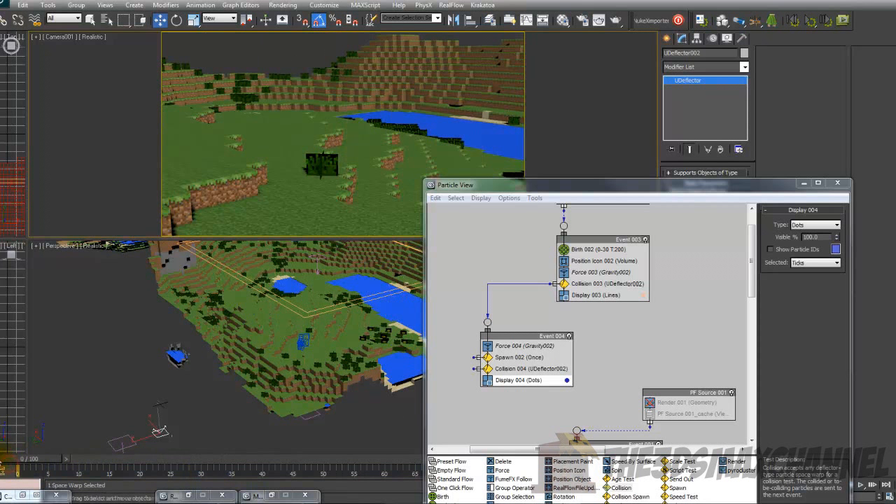
# Step: Set the Offspring # of Spawn 002 in Event 004 to 5 and scrub the animation to check the splashes
pyautogui.click(517, 357)
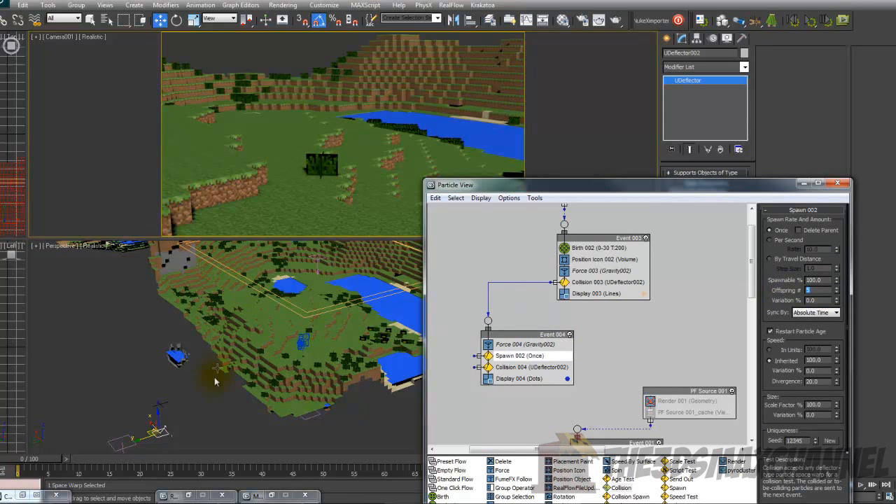
pyautogui.moveTo(35, 464); pyautogui.dragTo(199, 464)
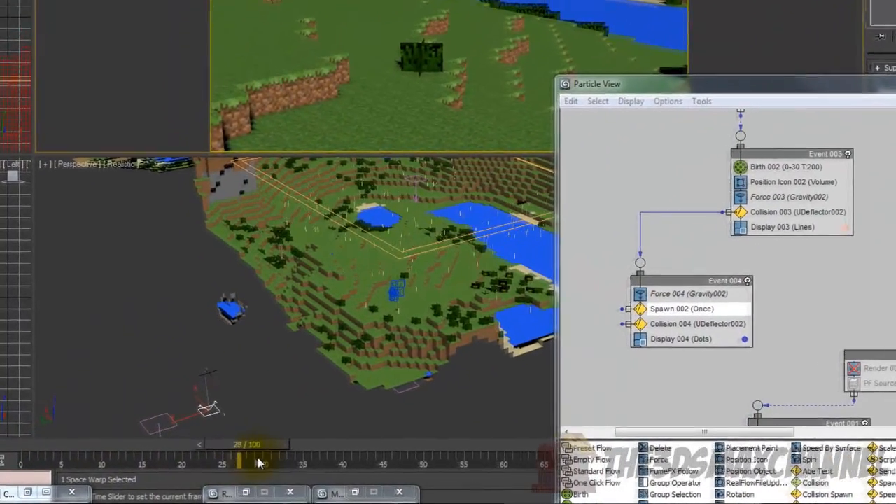
pyautogui.moveTo(258, 463); pyautogui.dragTo(470, 467)
# Step: Raise the Bounce of UDeflector002 to 0.2
pyautogui.click(341, 295)
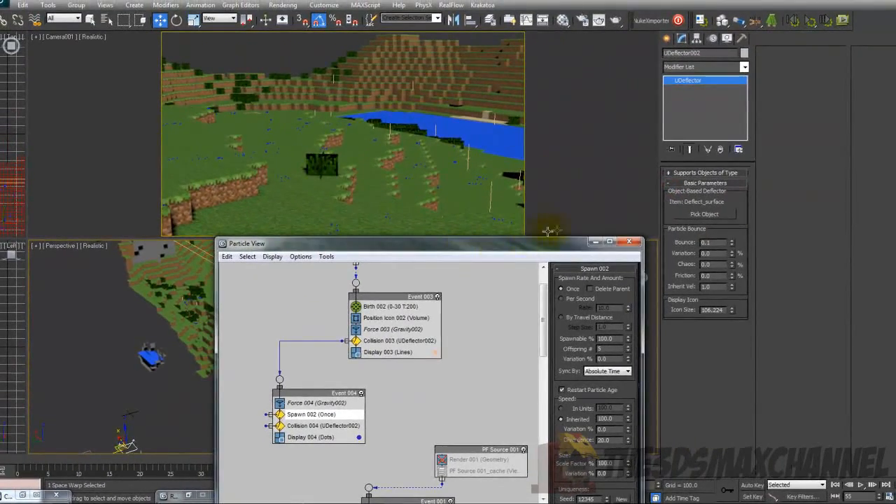
pyautogui.click(716, 243)
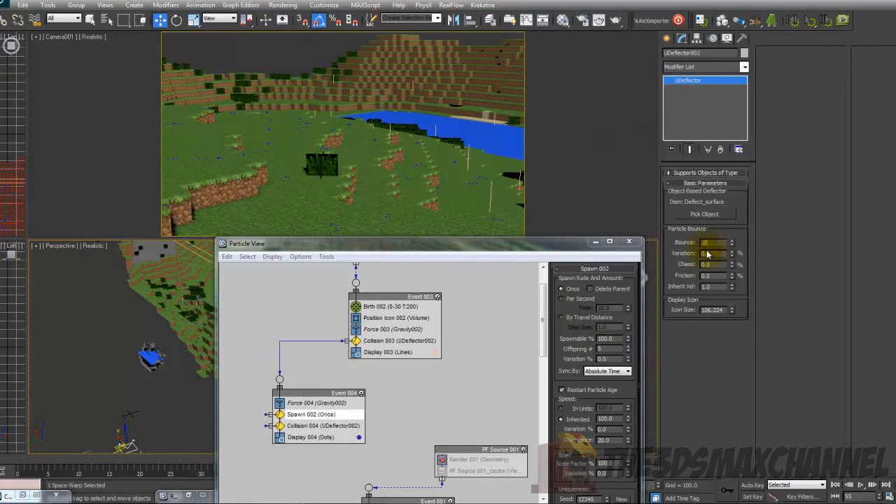
pyautogui.click(488, 250)
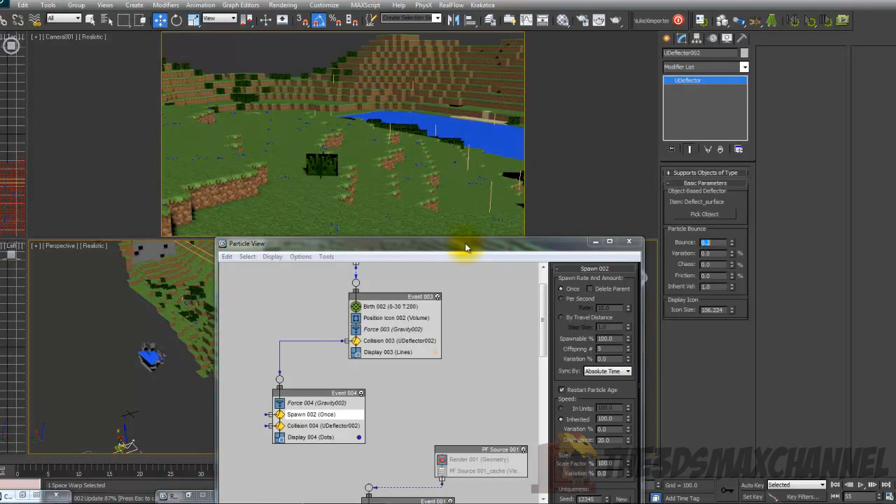
# Step: Minimize Particle View and scrub the animation in the uncovered viewports to check the stronger splash bounce
pyautogui.moveTo(536, 252); pyautogui.dragTo(515, 137)
pyautogui.click(564, 134)
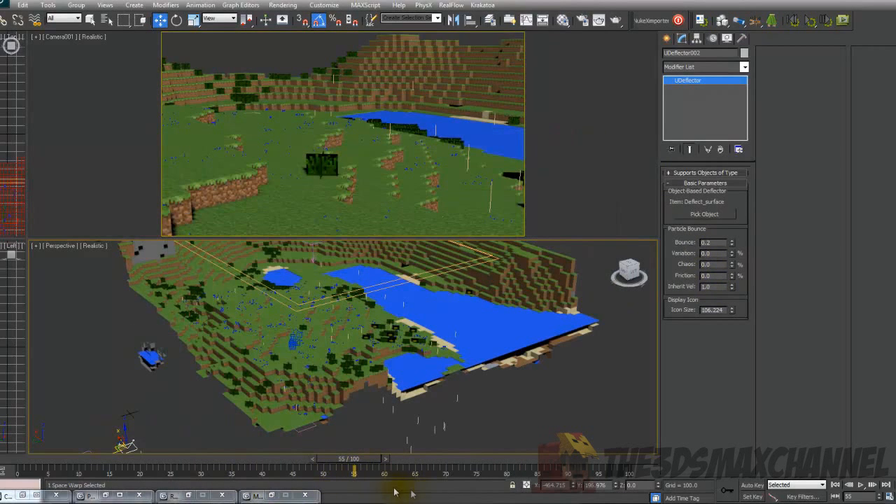
pyautogui.moveTo(1, 464); pyautogui.dragTo(328, 466)
pyautogui.moveTo(132, 486); pyautogui.dragTo(19, 473)
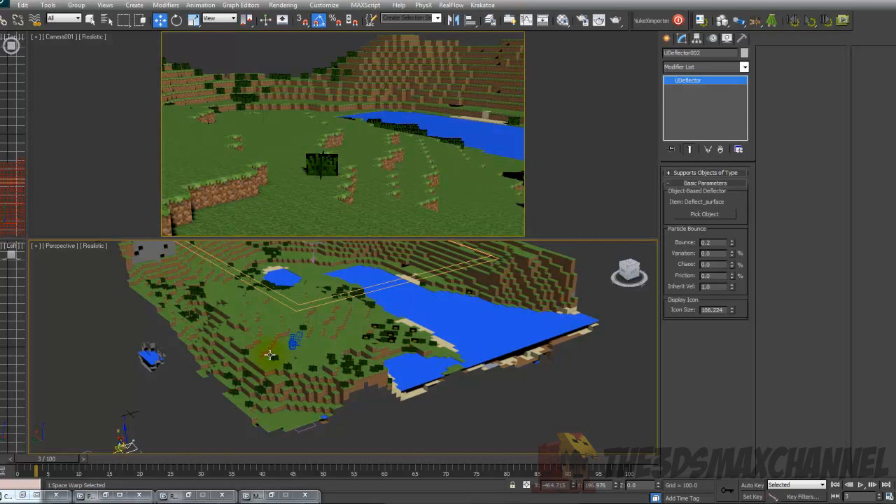
pyautogui.moveTo(31, 467); pyautogui.dragTo(237, 476)
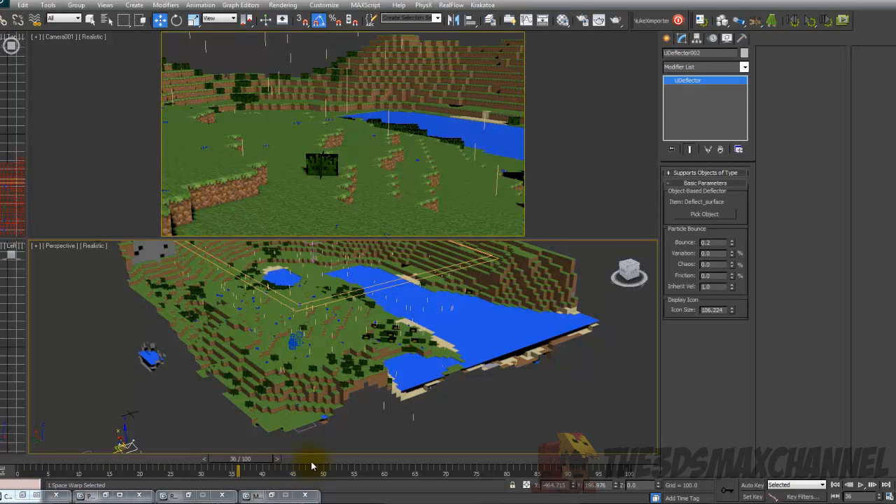
pyautogui.moveTo(312, 465); pyautogui.dragTo(312, 465)
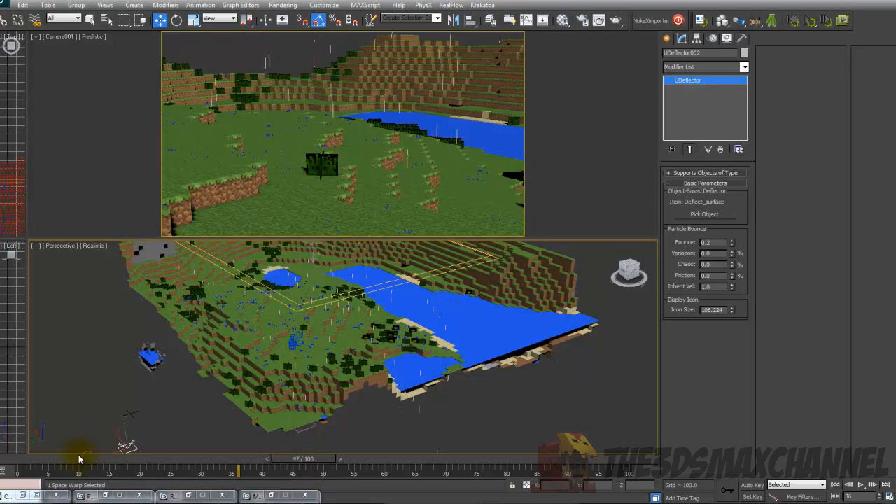
# Step: Scrub the timeline to about frame 66 to preview the rain particles over the terrain, and return to frame 0
pyautogui.click(25, 462)
pyautogui.moveTo(119, 463); pyautogui.dragTo(378, 474)
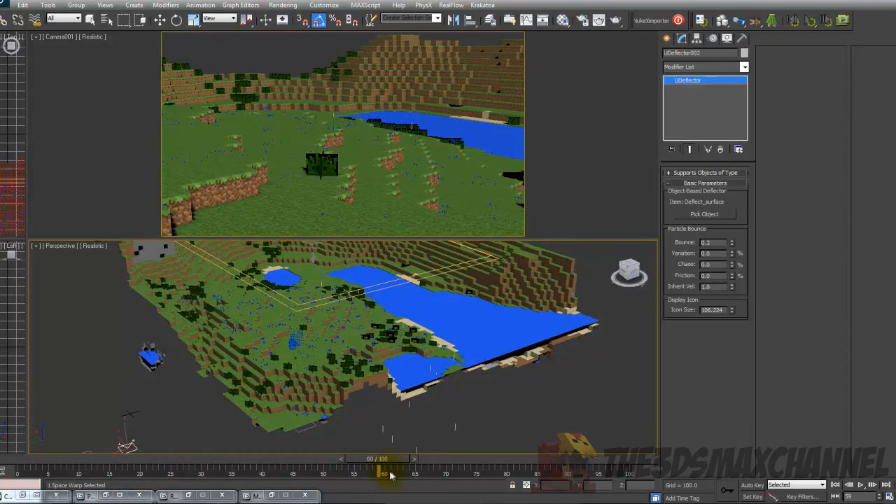
pyautogui.press('w')
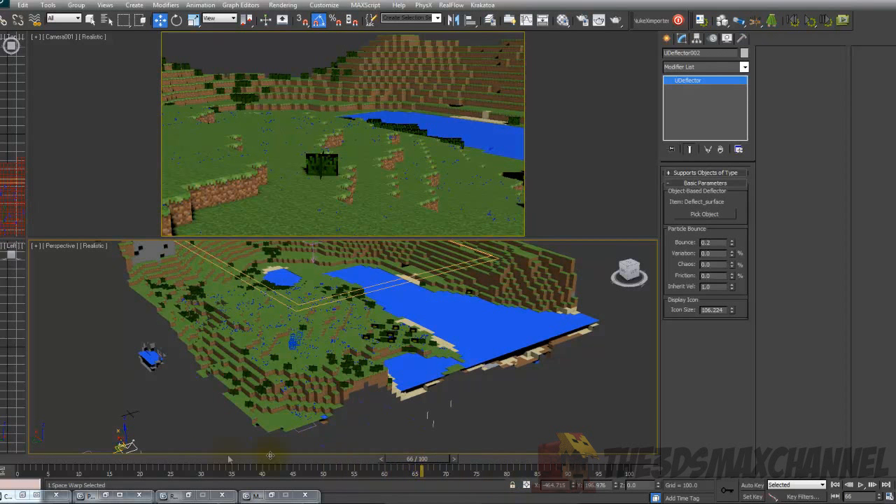
pyautogui.click(14, 458)
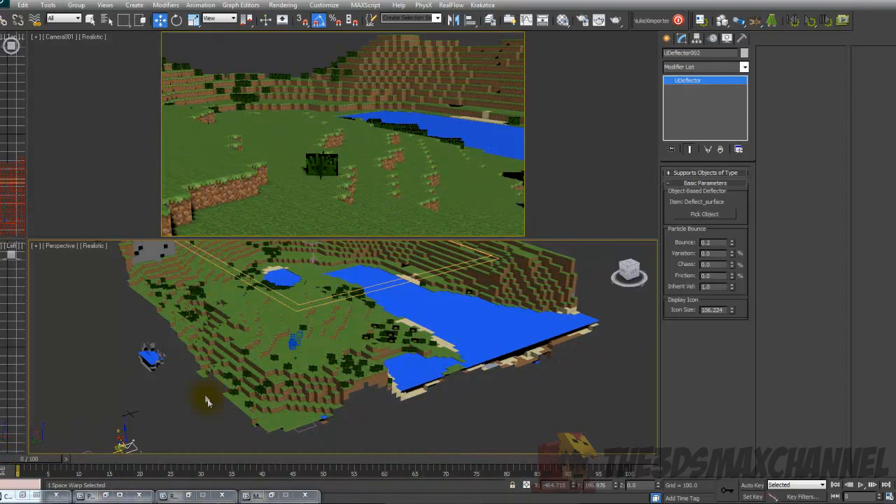
# Step: Open Particle View and add a Delete operator to Event 004, removing particles by age with life span 5 and variation 10
pyautogui.click(107, 496)
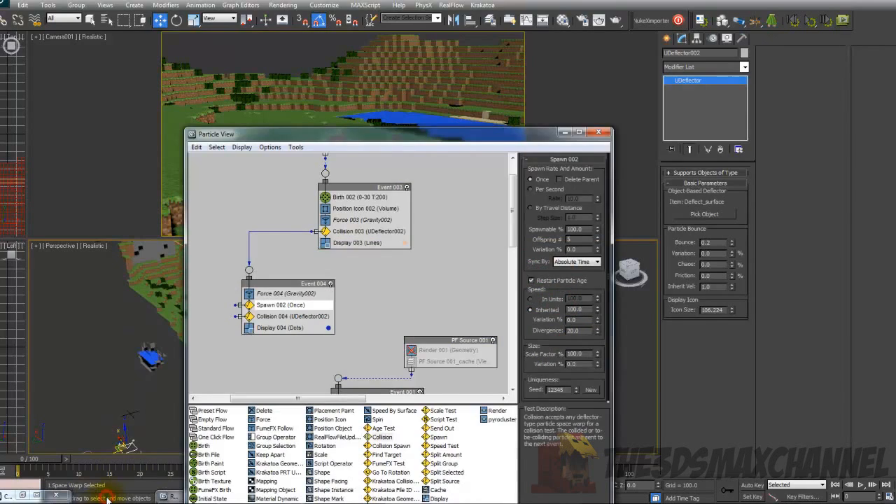
pyautogui.moveTo(314, 140); pyautogui.dragTo(511, 103)
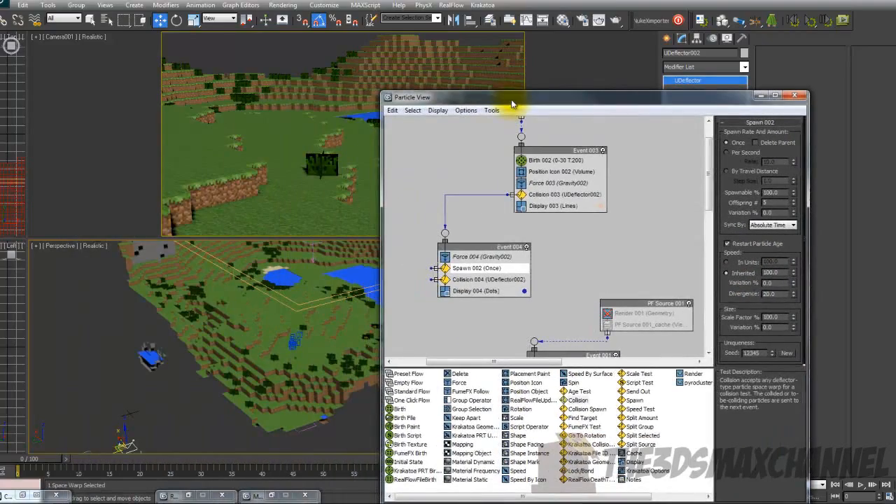
pyautogui.click(462, 375)
pyautogui.moveTo(465, 376); pyautogui.dragTo(464, 291)
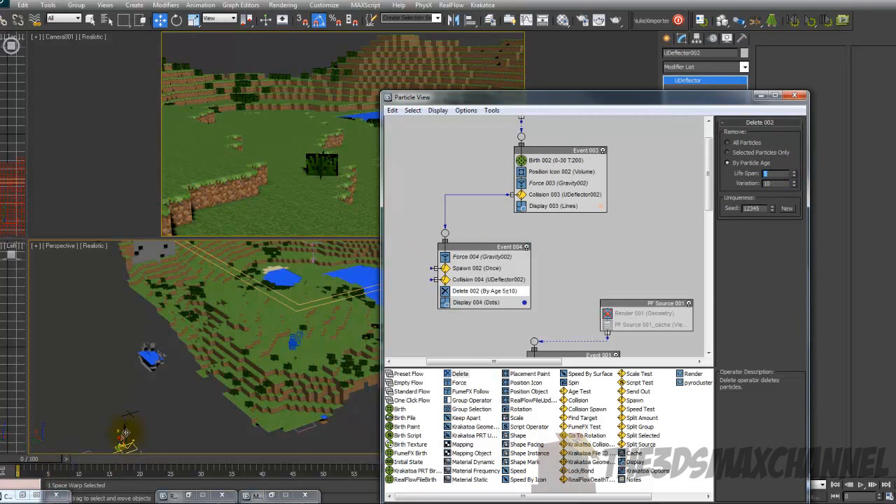
# Step: Scrub through the animation to check how the splash particles die off after impact, and go back to frame 0
pyautogui.click(40, 460)
pyautogui.rightClick(74, 154)
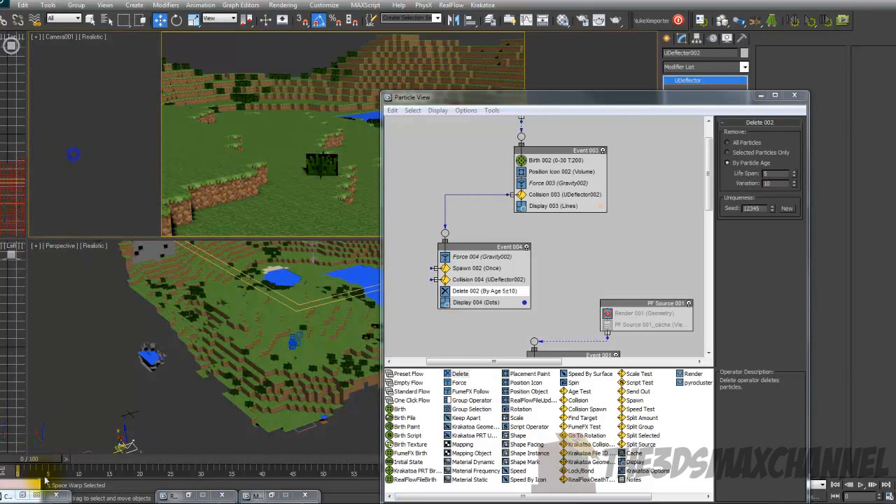
pyautogui.moveTo(42, 465); pyautogui.dragTo(254, 475)
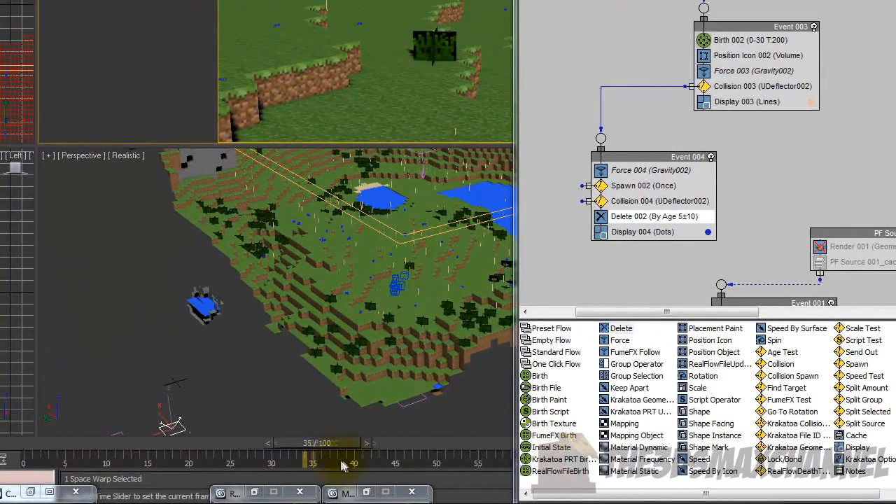
pyautogui.moveTo(342, 466); pyautogui.dragTo(585, 494)
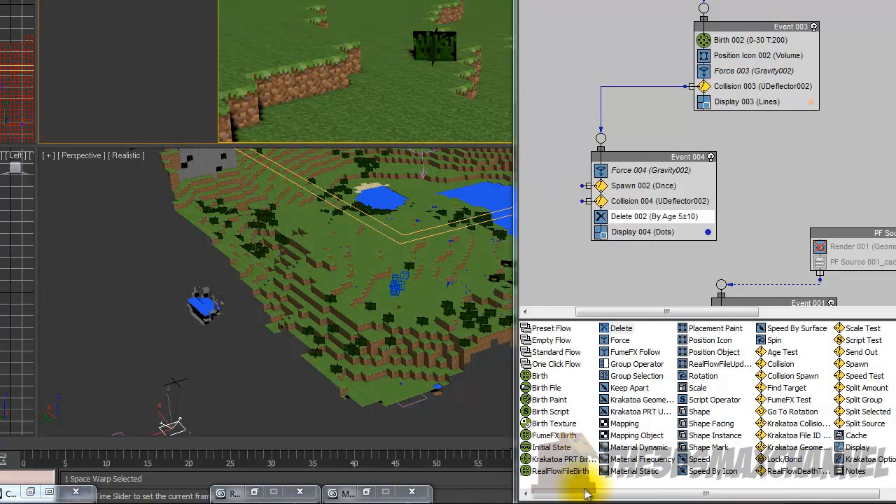
pyautogui.moveTo(282, 445); pyautogui.dragTo(565, 466)
pyautogui.click(32, 444)
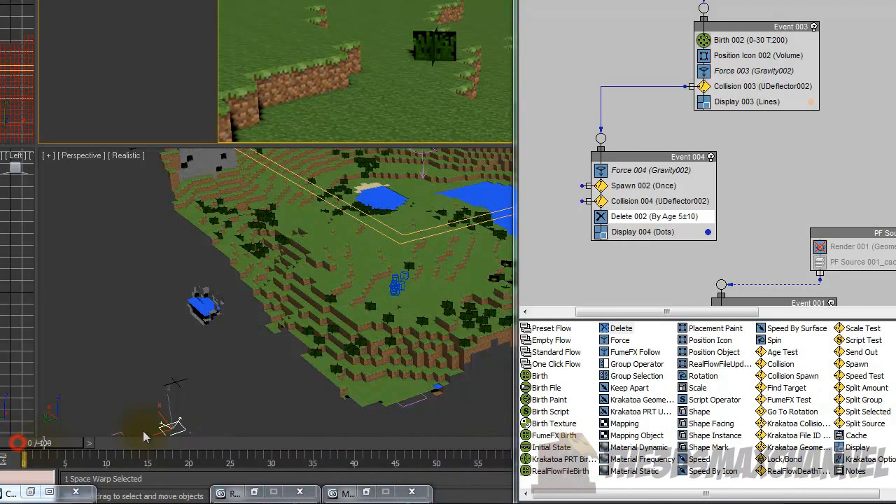
# Step: Set the Birth 002 operator to emit from frame -100 to frame 100, and check the rain along the timeline
pyautogui.moveTo(746, 175); pyautogui.dragTo(757, 182, button='middle')
pyautogui.click(743, 47)
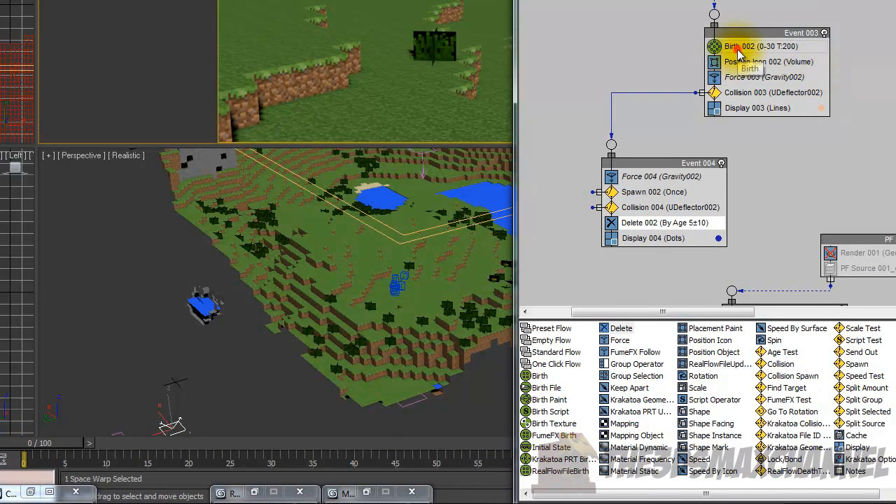
pyautogui.moveTo(648, 116); pyautogui.dragTo(628, 161, button='middle')
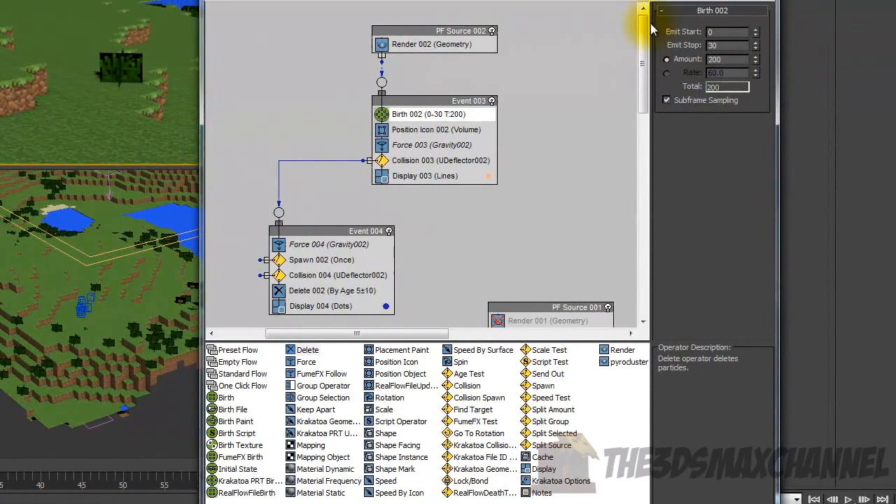
pyautogui.write('100')
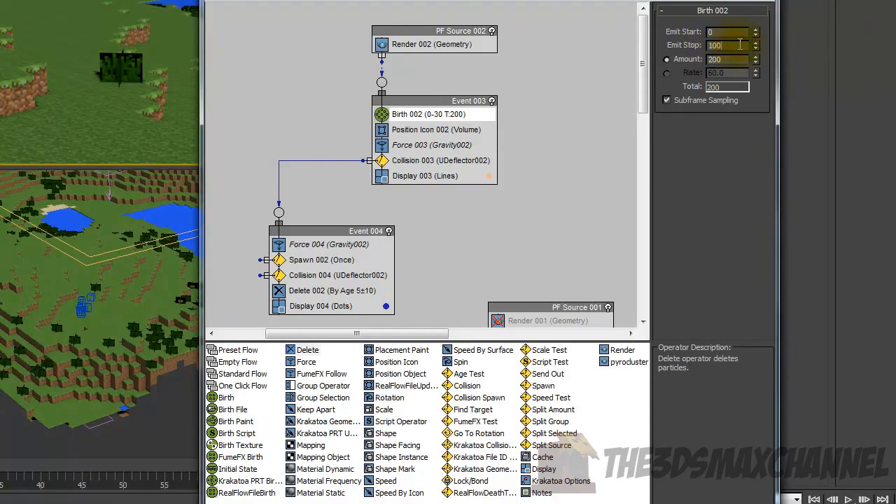
pyautogui.press('Return')
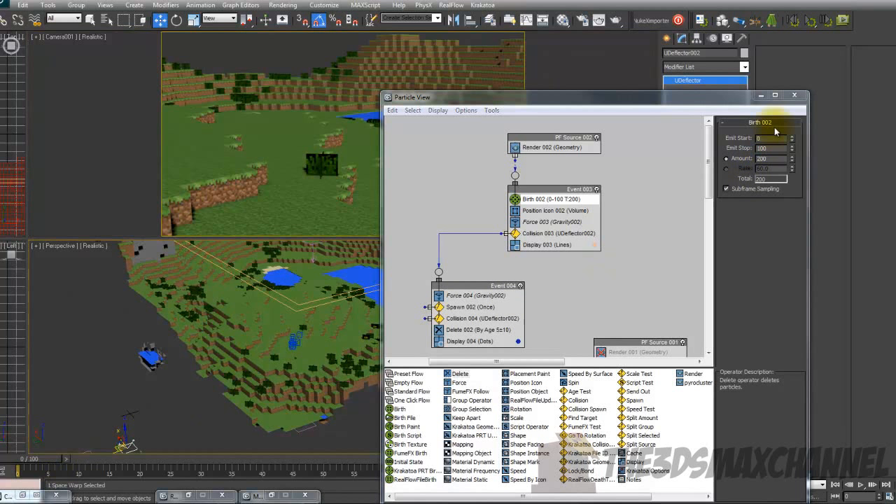
pyautogui.click(770, 138)
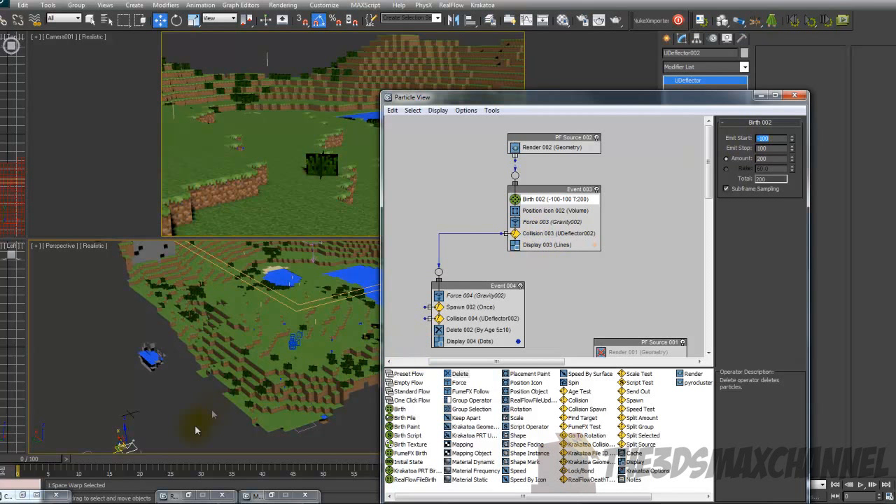
pyautogui.moveTo(37, 463); pyautogui.dragTo(144, 482)
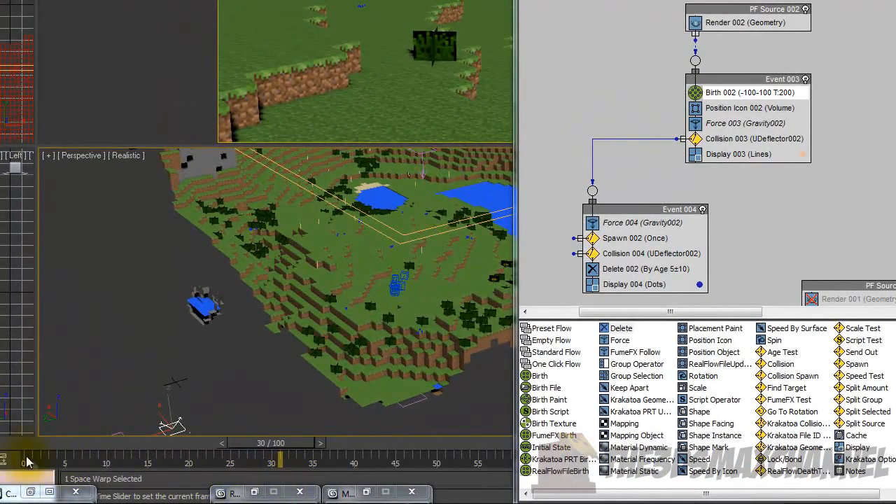
pyautogui.click(27, 460)
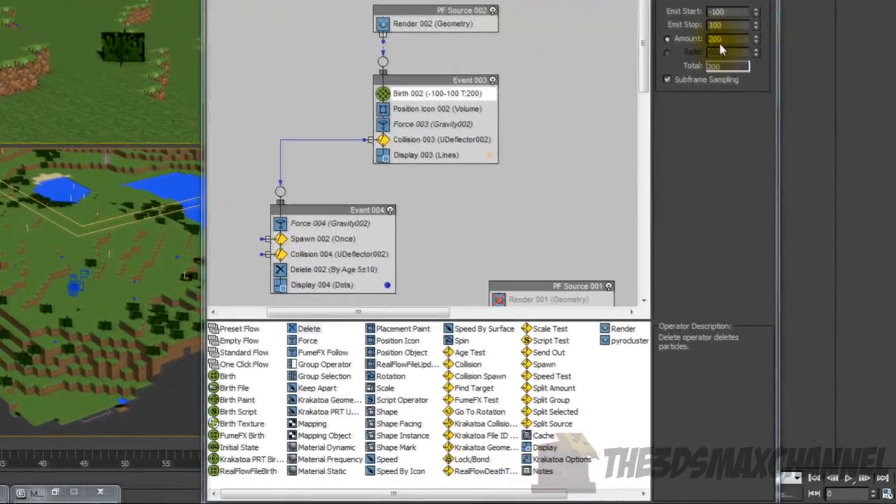
# Step: Switch Birth 002 from a fixed amount to rate-based emission at 60, and scrub the timeline to preview the rain
pyautogui.click(726, 168)
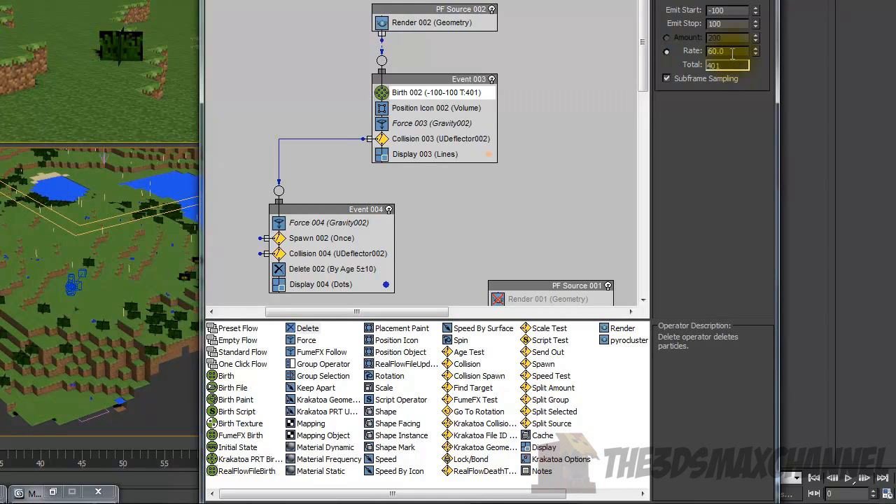
pyautogui.doubleClick(731, 54)
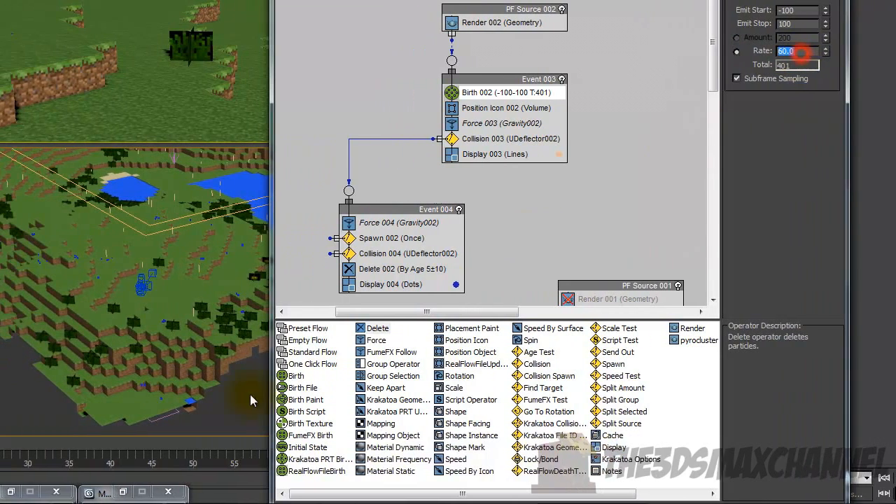
pyautogui.moveTo(56, 445); pyautogui.dragTo(487, 455)
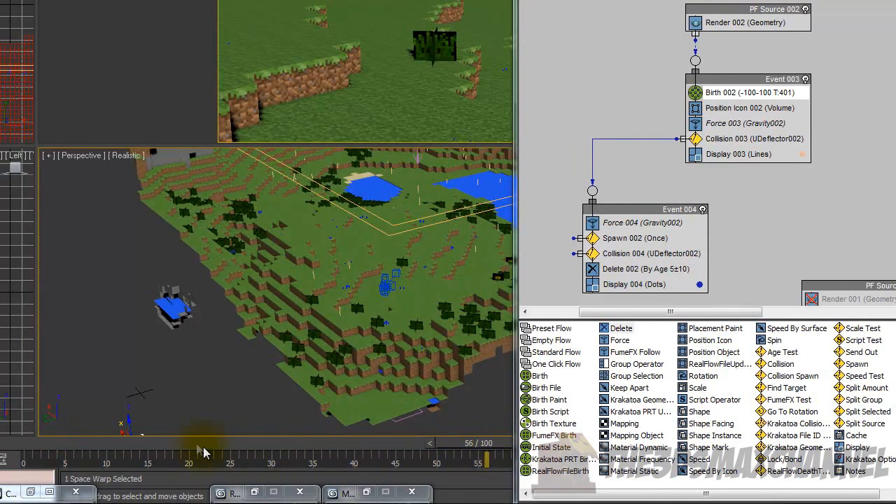
pyautogui.click(34, 446)
pyautogui.moveTo(34, 447); pyautogui.dragTo(502, 459)
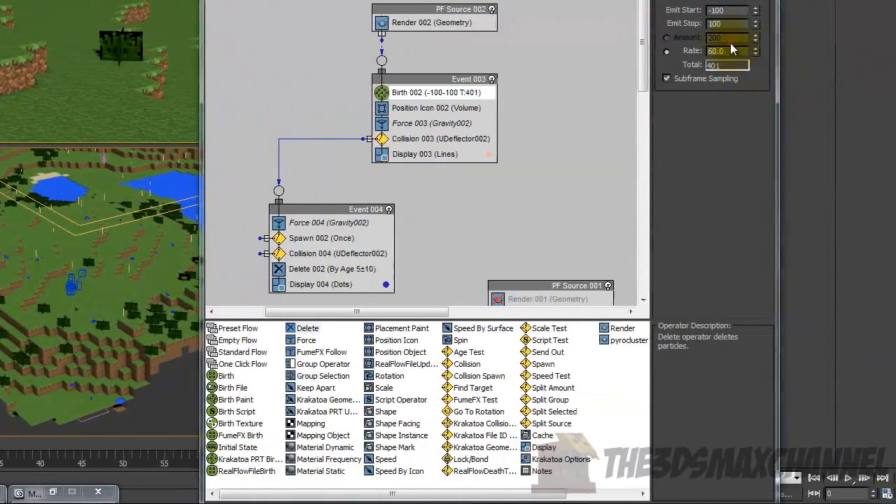
# Step: Try a Birth 002 rate of 800 and scrub to around frame 36 to preview the denser rain
pyautogui.click(728, 49)
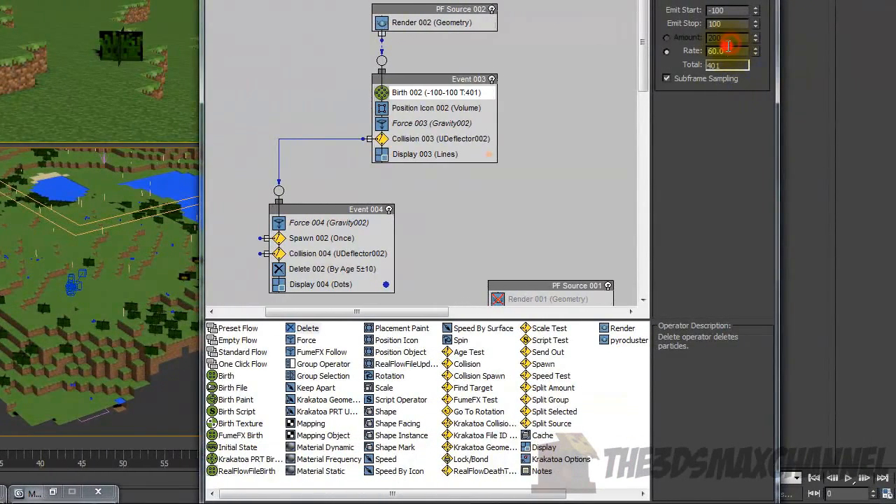
pyautogui.write('800')
pyautogui.press('Return')
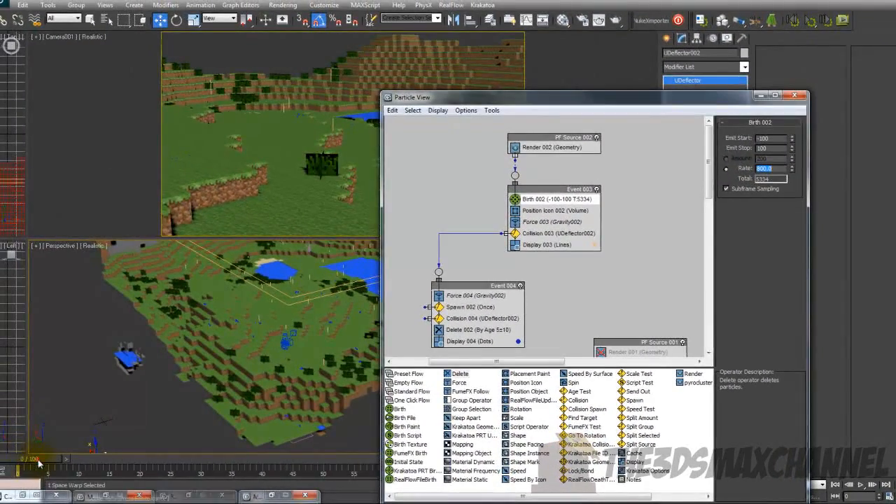
pyautogui.moveTo(39, 462); pyautogui.dragTo(62, 462)
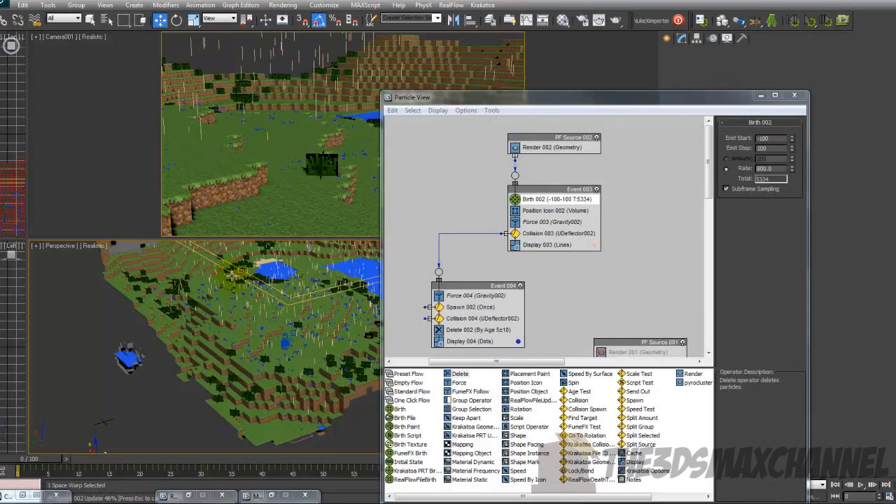
pyautogui.scroll(-1, 231, 320)
pyautogui.scroll(2, 231, 320)
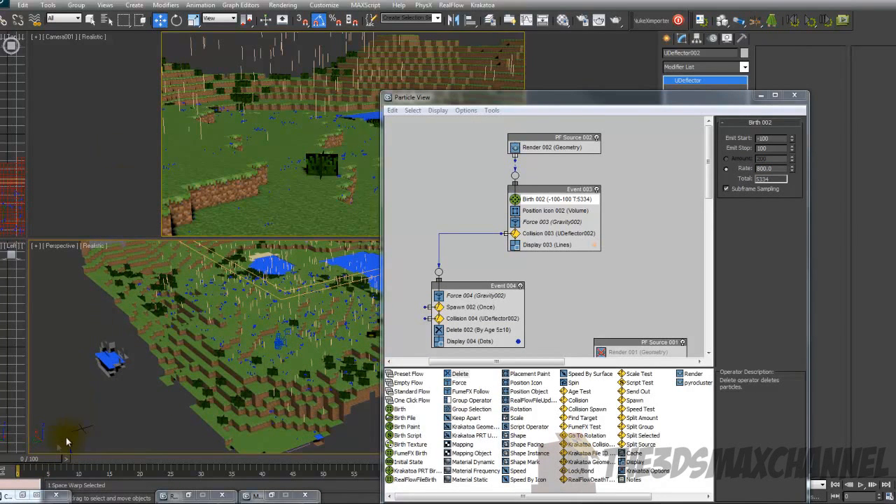
pyautogui.moveTo(46, 459); pyautogui.dragTo(259, 476)
# Step: Set the Birth 002 emission rate to 50
pyautogui.moveTo(571, 277); pyautogui.dragTo(508, 177, button='middle')
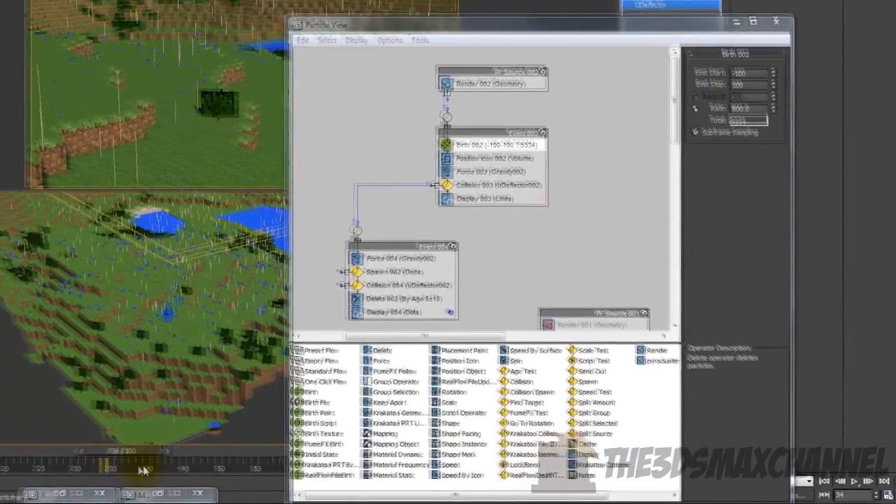
pyautogui.moveTo(434, 117); pyautogui.dragTo(510, 207, button='middle')
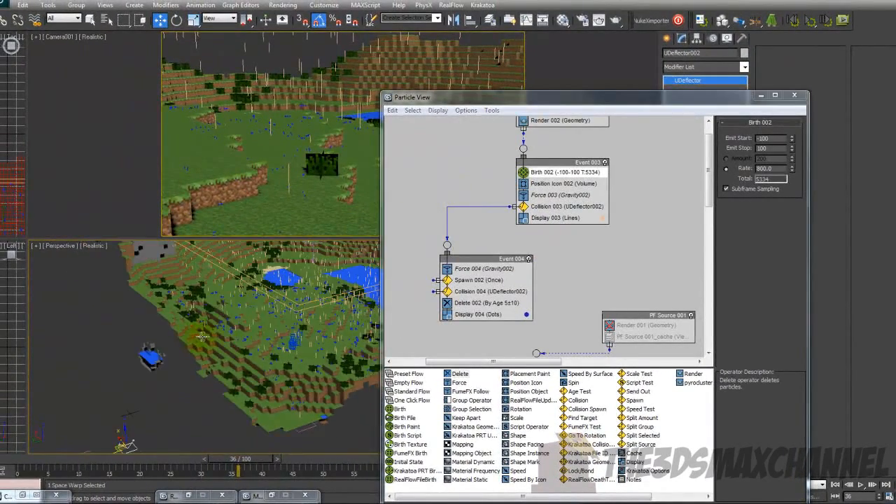
pyautogui.scroll(3, 202, 337)
pyautogui.keyDown('alt'); pyautogui.moveTo(224, 340); pyautogui.dragTo(344, 285, button='middle'); pyautogui.keyUp('alt')
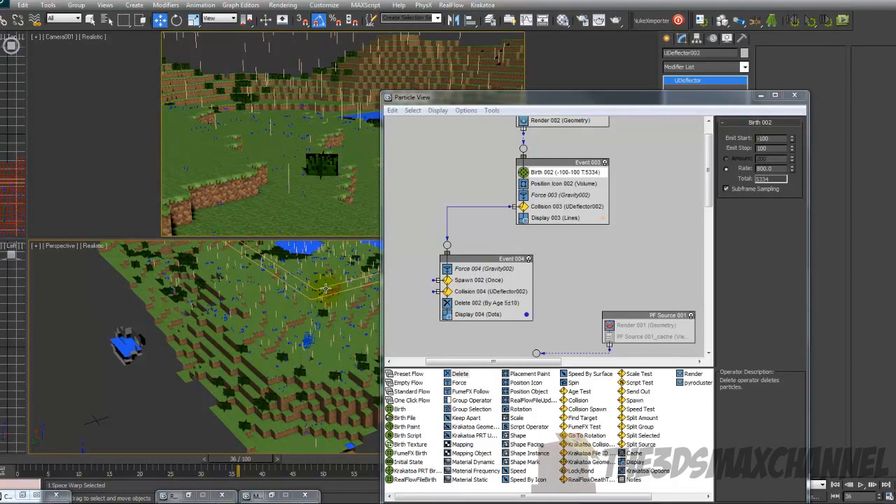
pyautogui.keyDown('alt'); pyautogui.moveTo(233, 331); pyautogui.dragTo(308, 311, button='middle'); pyautogui.keyUp('alt')
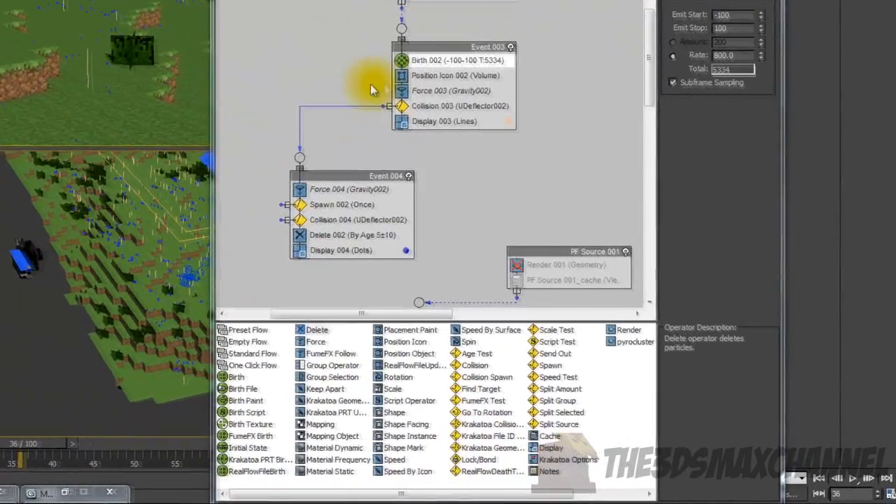
pyautogui.doubleClick(735, 56)
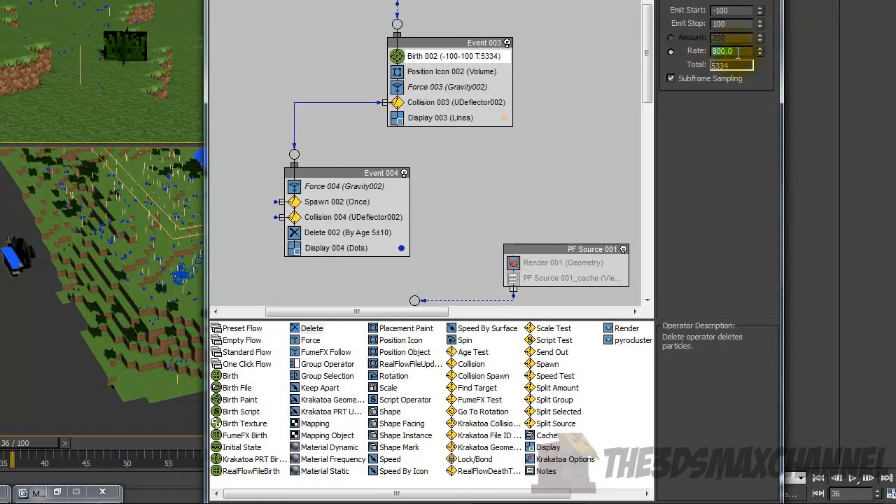
pyautogui.press('Return')
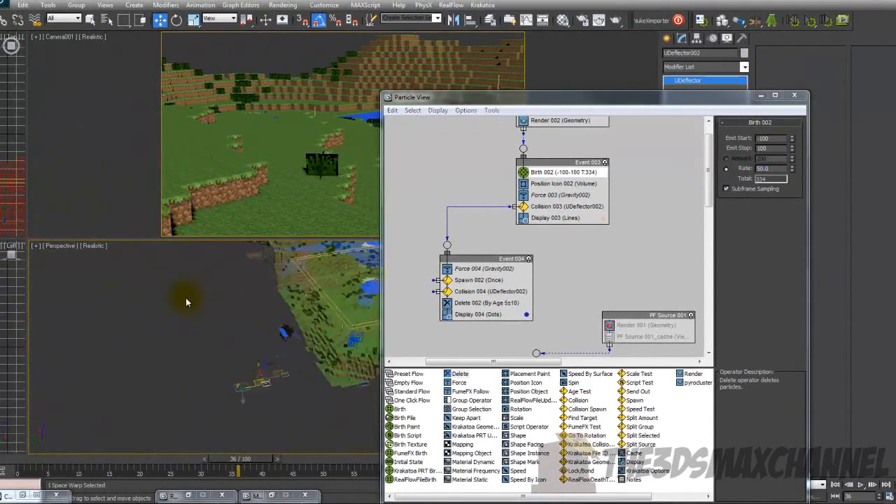
# Step: Move the Particle View window aside and minimise it to clear the empty area beside the terrain
pyautogui.scroll(4, 248, 306)
pyautogui.keyDown('alt'); pyautogui.moveTo(248, 306); pyautogui.dragTo(408, 280, button='middle'); pyautogui.keyUp('alt')
pyautogui.keyDown('alt'); pyautogui.moveTo(278, 382); pyautogui.dragTo(450, 232, button='middle'); pyautogui.keyUp('alt')
pyautogui.keyDown('alt'); pyautogui.moveTo(285, 326); pyautogui.dragTo(382, 256, button='middle'); pyautogui.keyUp('alt')
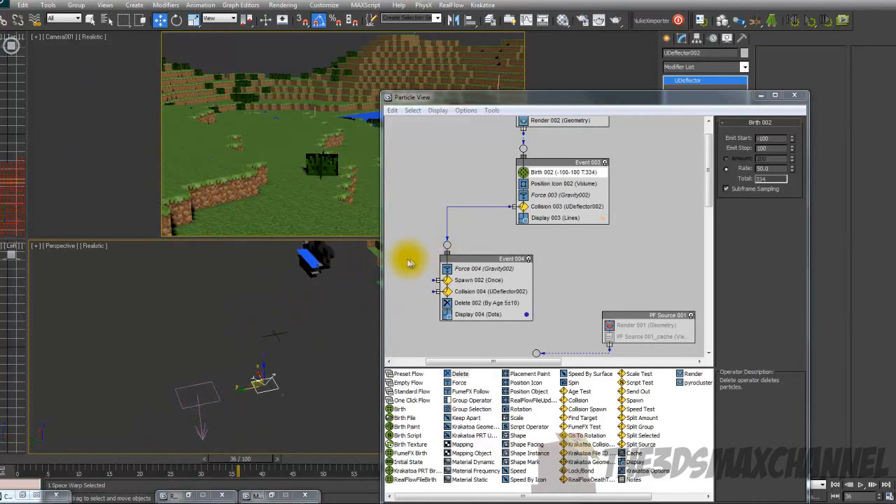
pyautogui.moveTo(618, 100); pyautogui.dragTo(727, 117)
pyautogui.scroll(-5, 292, 294)
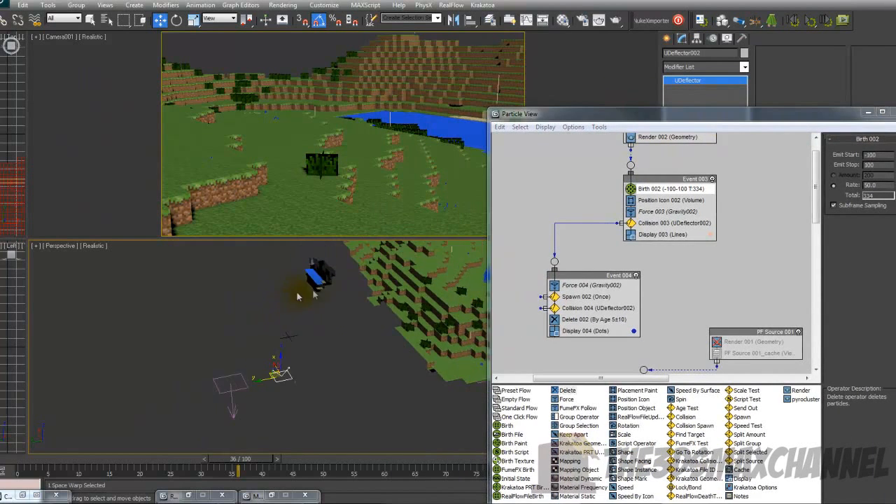
pyautogui.scroll(2, 336, 290)
pyautogui.keyDown('alt'); pyautogui.moveTo(354, 324); pyautogui.dragTo(360, 291, button='middle'); pyautogui.keyUp('alt')
pyautogui.click(881, 112)
# Step: Create a standard primitive box about 69 × 74 × 144 in the empty area beside the terrain
pyautogui.click(666, 37)
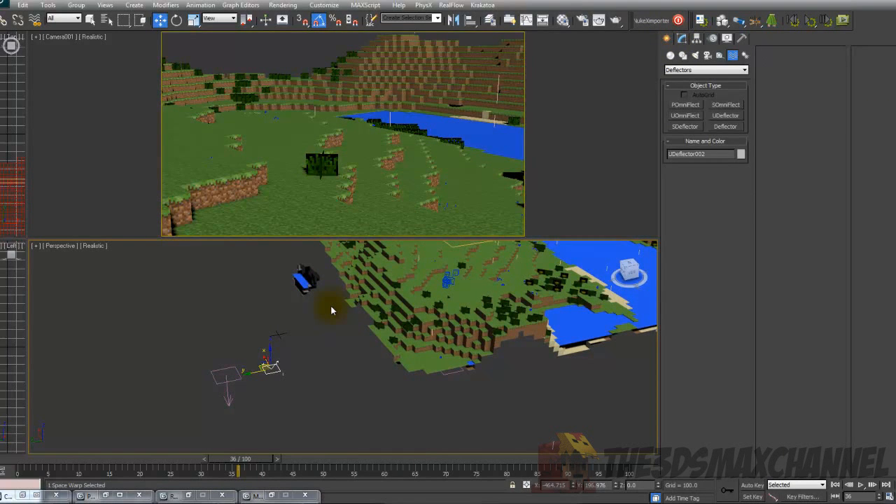
pyautogui.click(670, 56)
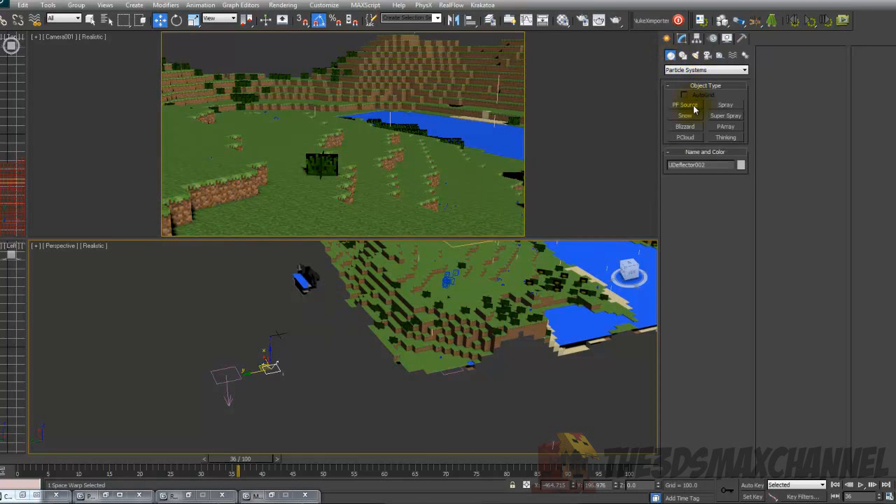
pyautogui.click(687, 70)
pyautogui.click(689, 80)
pyautogui.scroll(-5, 434, 288)
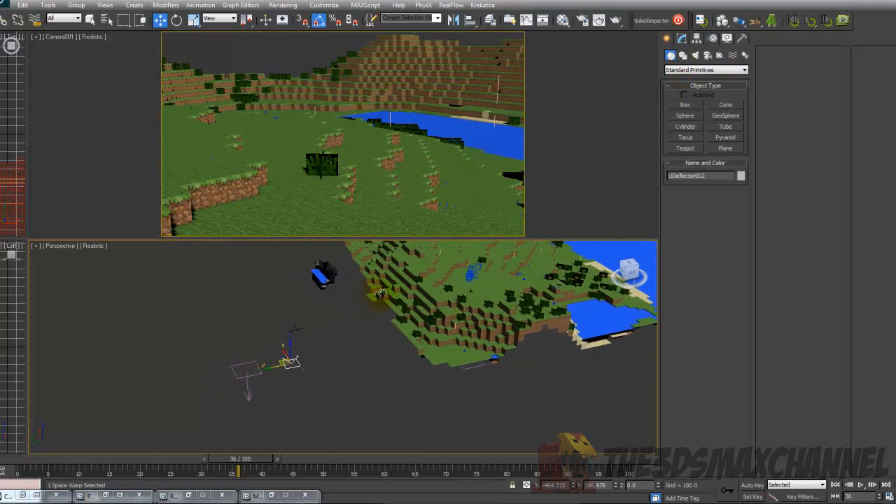
pyautogui.scroll(5, 337, 333)
pyautogui.scroll(2, 336, 333)
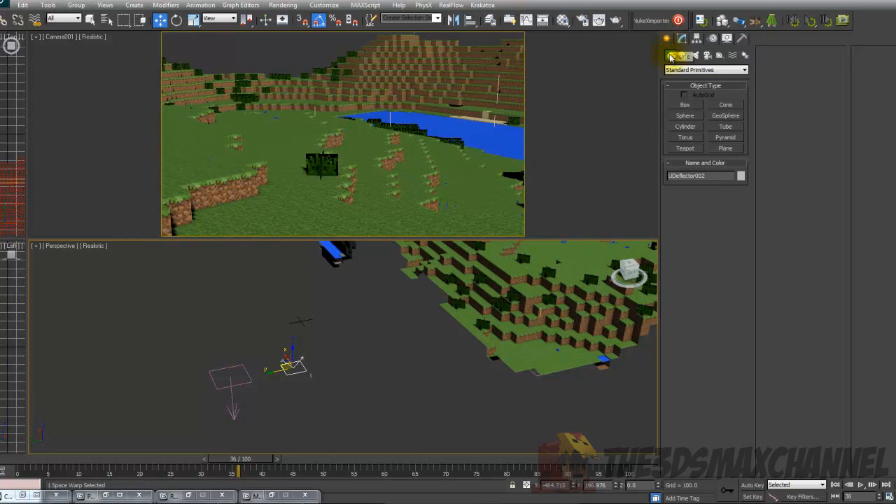
pyautogui.click(686, 105)
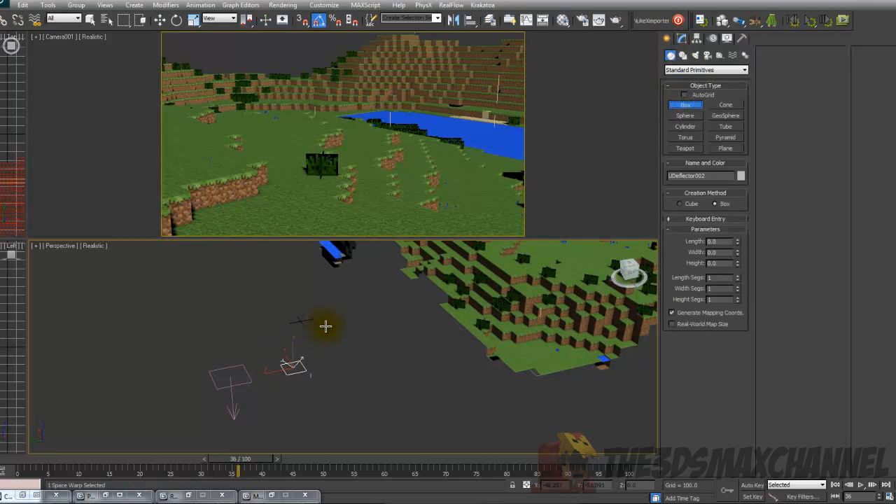
pyautogui.click(334, 301)
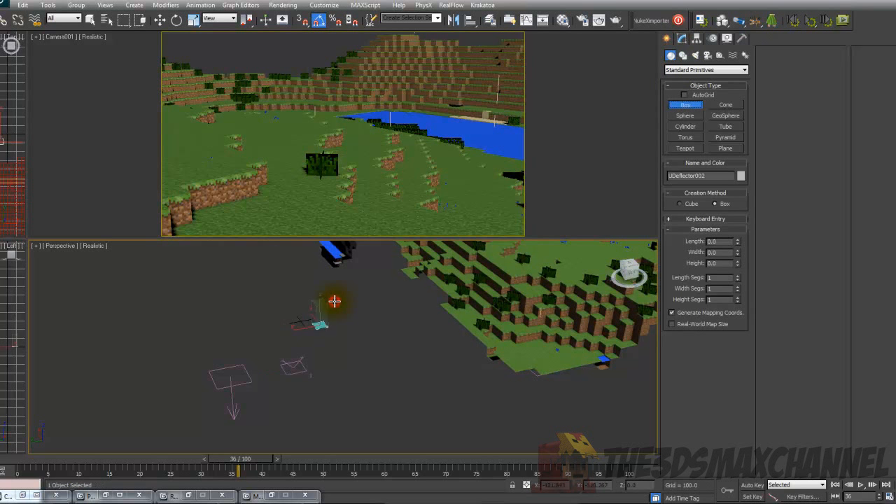
pyautogui.click(160, 20)
# Step: Set the new box's length to 5, width to 5 and height to 20
pyautogui.click(681, 38)
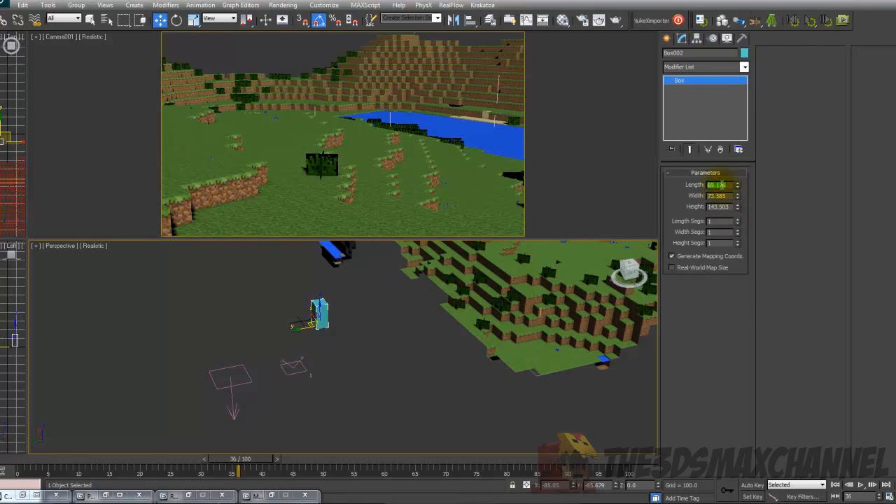
pyautogui.write('5')
pyautogui.press('Return')
pyautogui.write('5')
pyautogui.press('Return')
pyautogui.write('20')
pyautogui.press('Return')
pyautogui.keyDown('alt'); pyautogui.moveTo(418, 382); pyautogui.dragTo(469, 355, button='middle'); pyautogui.keyUp('alt')
pyautogui.scroll(5, 441, 360)
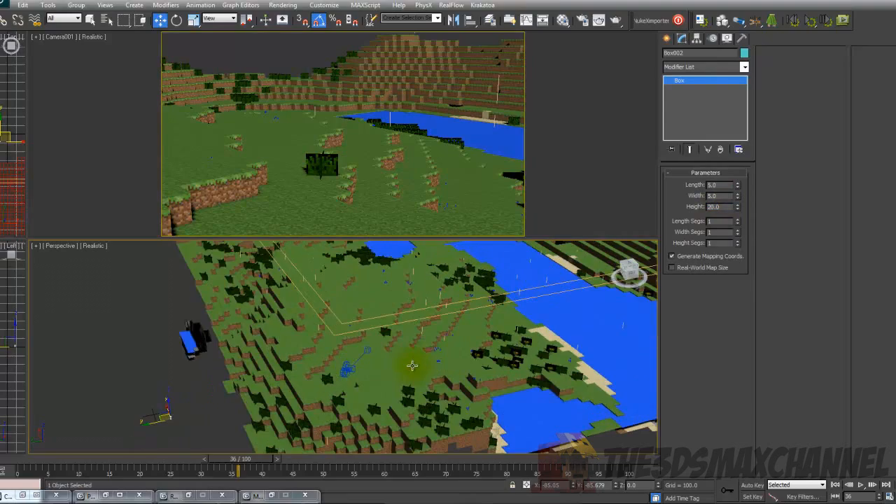
pyautogui.moveTo(288, 353); pyautogui.dragTo(301, 340, button='middle')
pyautogui.scroll(-1, 301, 340)
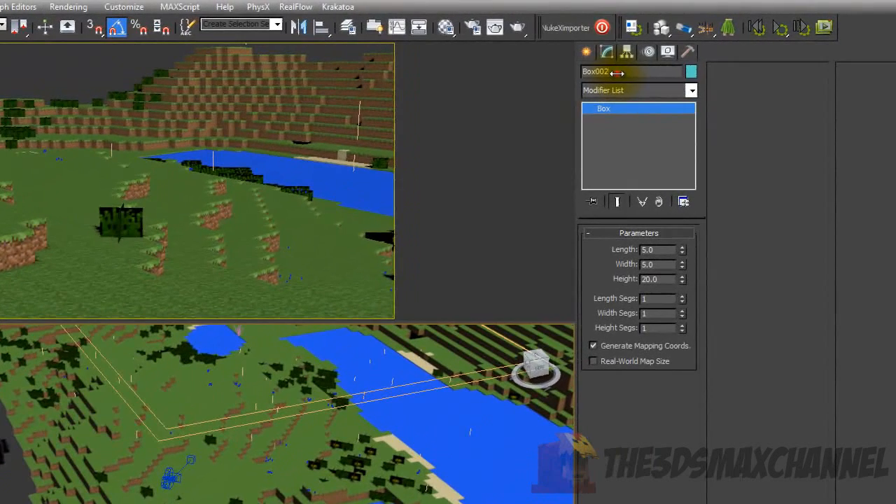
# Step: Rename the box Rain_object and deselect it
pyautogui.click(623, 63)
pyautogui.write('Rain_')
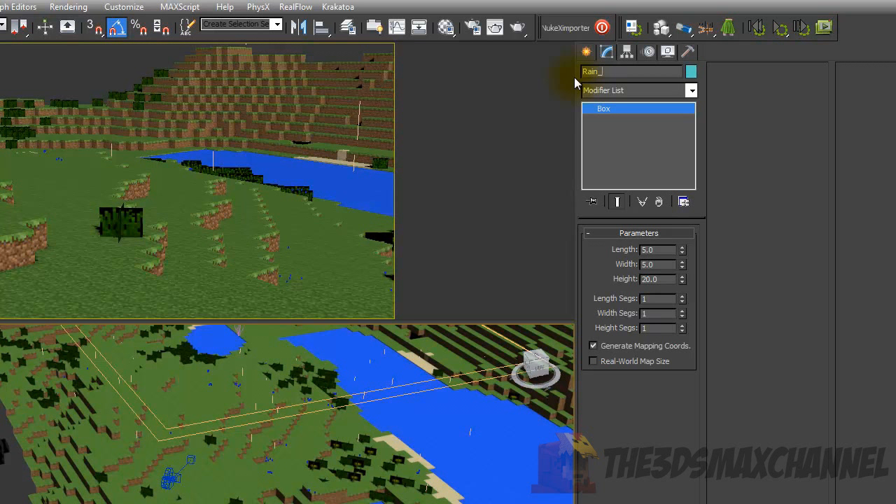
pyautogui.write('object')
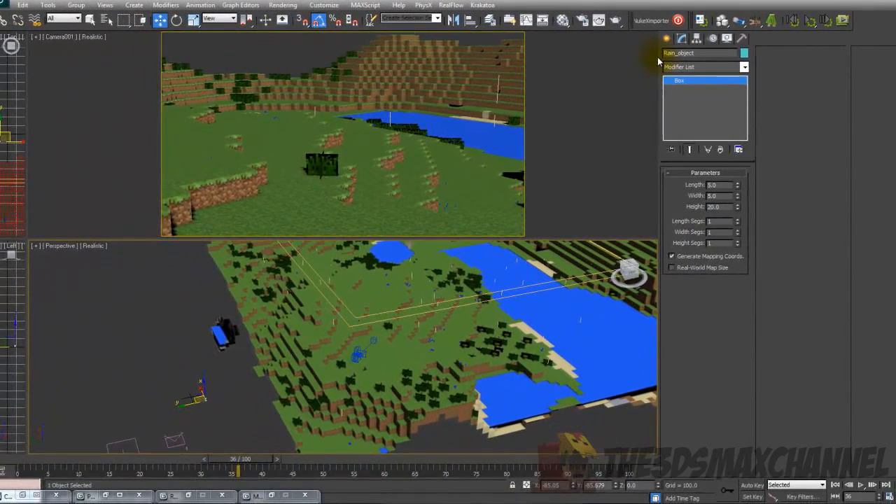
pyautogui.click(258, 387)
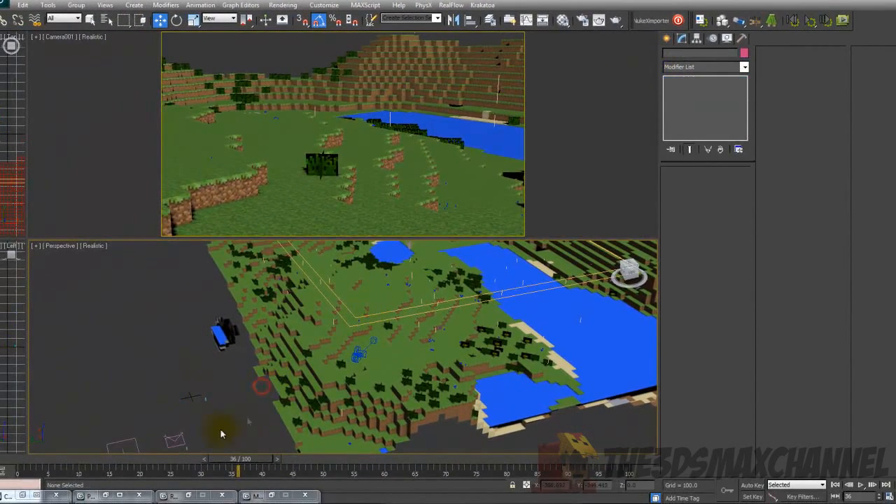
# Step: Reopen Particle View, insert a Shape Instance operator between Position Icon 002 and Force 003 in Event 003, and return to frame 0
pyautogui.click(105, 496)
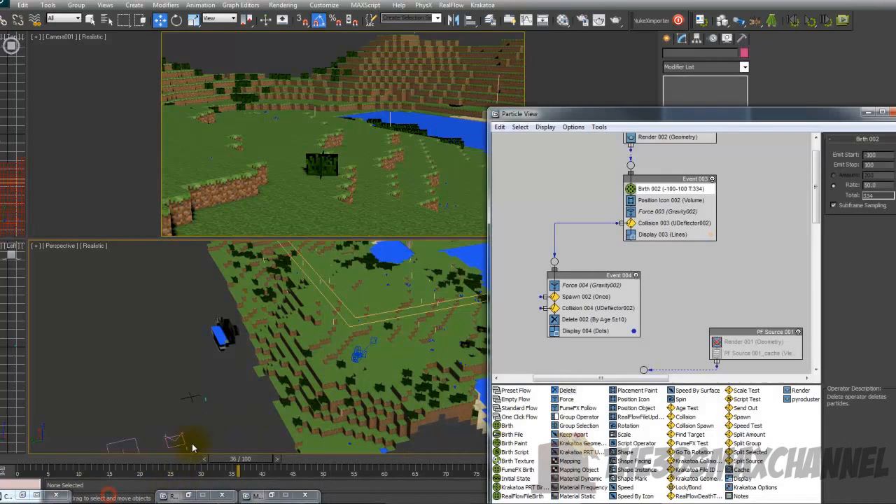
pyautogui.scroll(-6, 298, 324)
pyautogui.scroll(4, 299, 331)
pyautogui.moveTo(299, 331); pyautogui.dragTo(319, 320, button='middle')
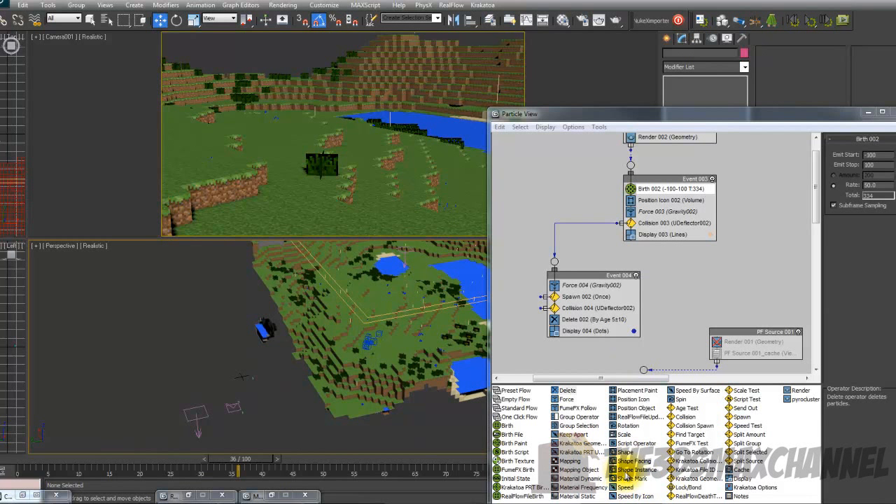
pyautogui.moveTo(625, 473); pyautogui.dragTo(654, 210)
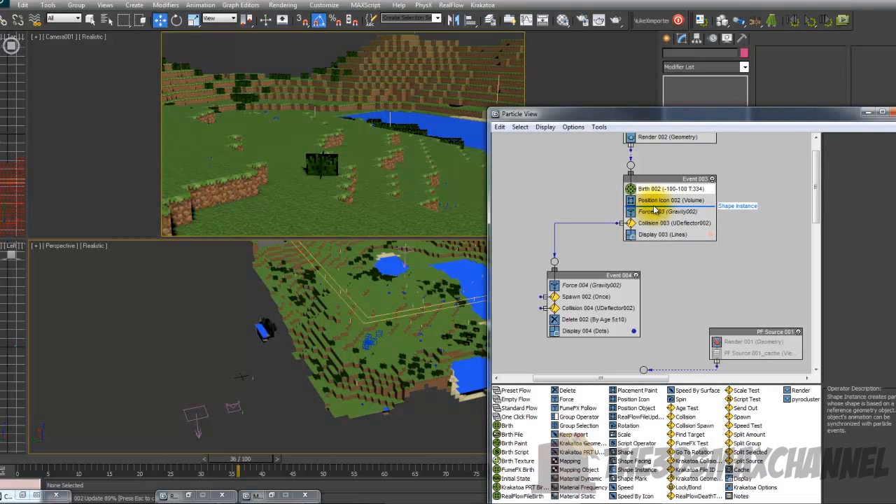
pyautogui.click(6, 461)
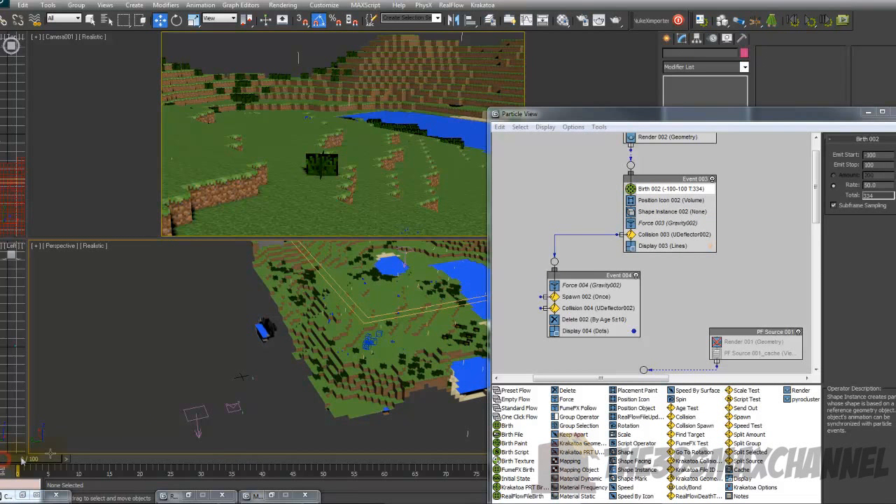
# Step: Set the Birth 002 Emit Start to 0
pyautogui.moveTo(610, 175); pyautogui.dragTo(583, 195, button='middle')
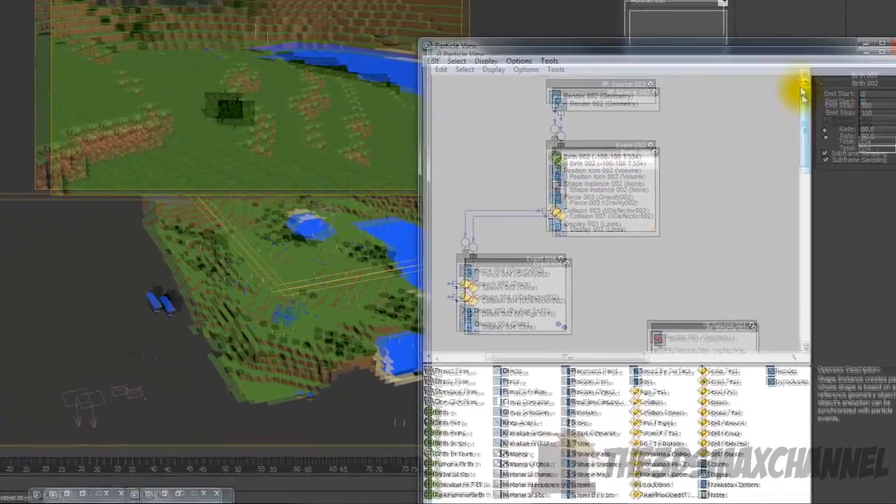
pyautogui.press('Return')
pyautogui.moveTo(168, 298); pyautogui.dragTo(170, 304, button='middle')
pyautogui.keyDown('alt'); pyautogui.moveTo(45, 271); pyautogui.dragTo(72, 300, button='middle'); pyautogui.keyUp('alt')
pyautogui.scroll(3, 77, 291)
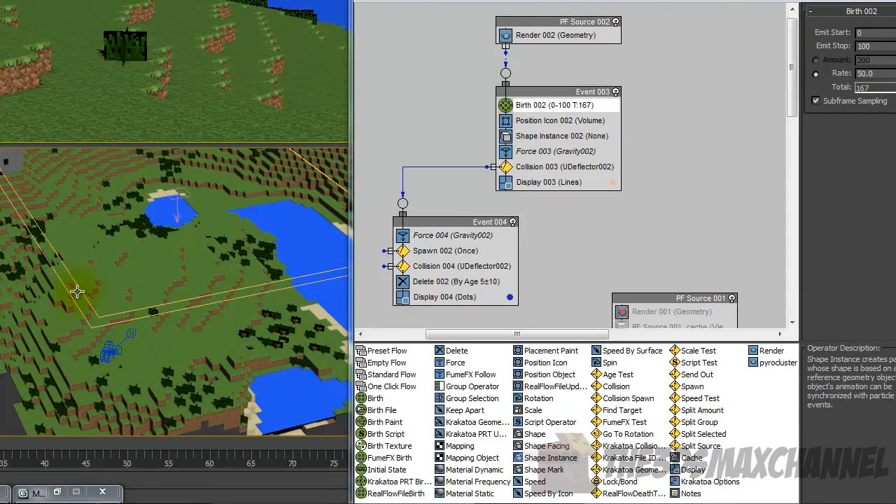
pyautogui.keyDown('alt'); pyautogui.moveTo(131, 237); pyautogui.dragTo(166, 240, button='middle'); pyautogui.keyUp('alt')
pyautogui.scroll(-2, 169, 234)
pyautogui.keyDown('alt'); pyautogui.moveTo(100, 263); pyautogui.dragTo(140, 241, button='middle'); pyautogui.keyUp('alt')
pyautogui.scroll(2, 156, 234)
pyautogui.scroll(-2, 89, 274)
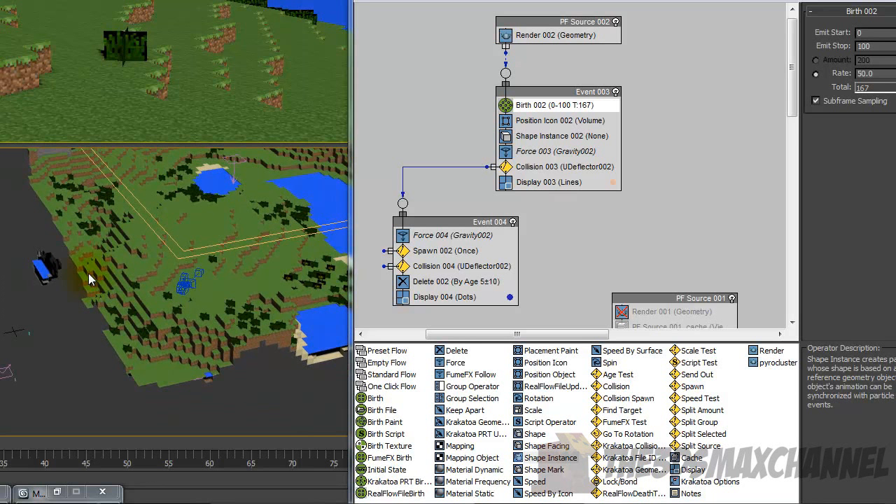
# Step: Assign Rain_object as the particle geometry of Shape Instance 002 and scrub to frame 43 to check the rain
pyautogui.keyDown('alt'); pyautogui.moveTo(78, 271); pyautogui.dragTo(207, 243, button='middle'); pyautogui.keyUp('alt')
pyautogui.click(552, 138)
pyautogui.moveTo(149, 233); pyautogui.dragTo(235, 222, button='middle')
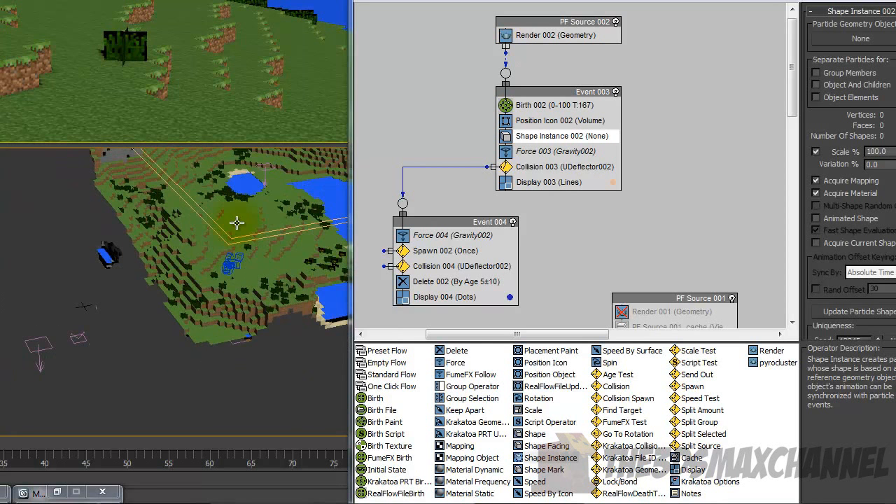
pyautogui.click(851, 40)
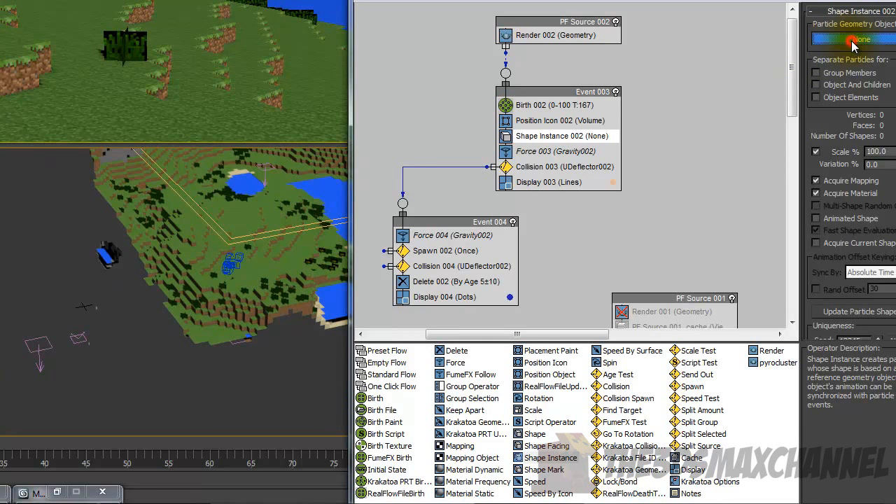
pyautogui.click(96, 308)
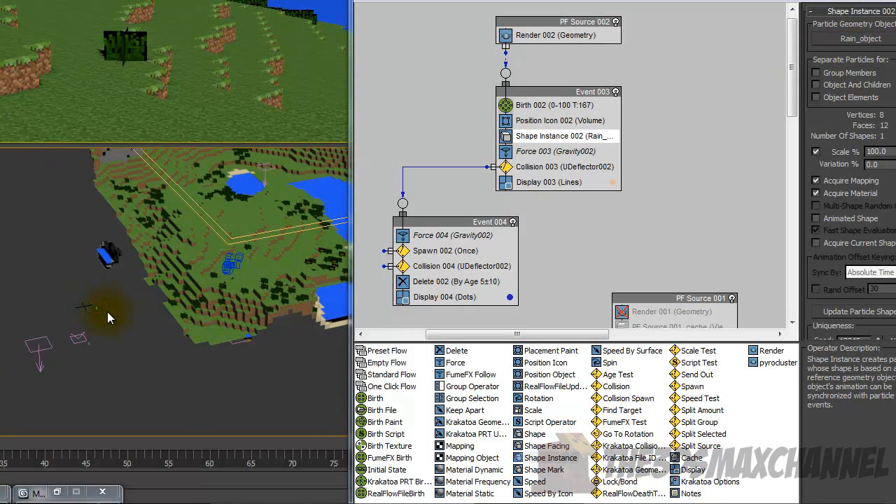
pyautogui.moveTo(108, 312); pyautogui.dragTo(77, 323, button='middle')
pyautogui.scroll(4, 77, 324)
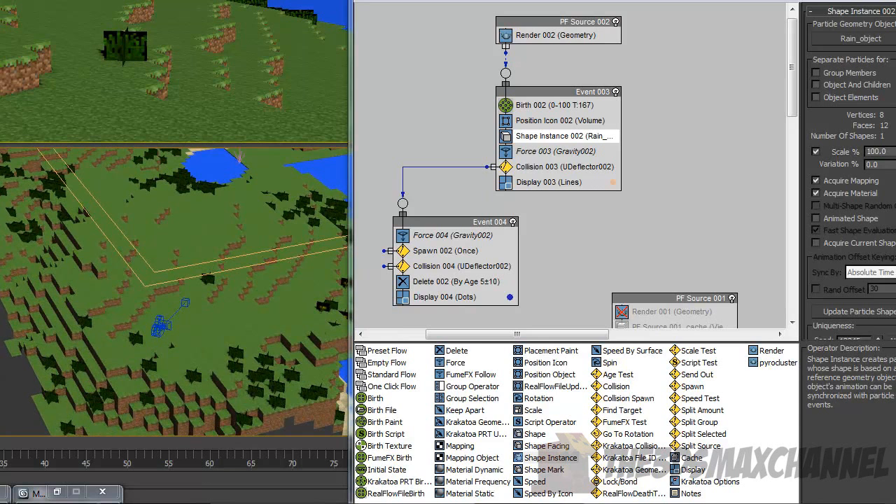
pyautogui.moveTo(32, 451); pyautogui.dragTo(91, 457)
pyautogui.keyDown('alt'); pyautogui.moveTo(196, 299); pyautogui.dragTo(176, 301, button='middle'); pyautogui.keyUp('alt')
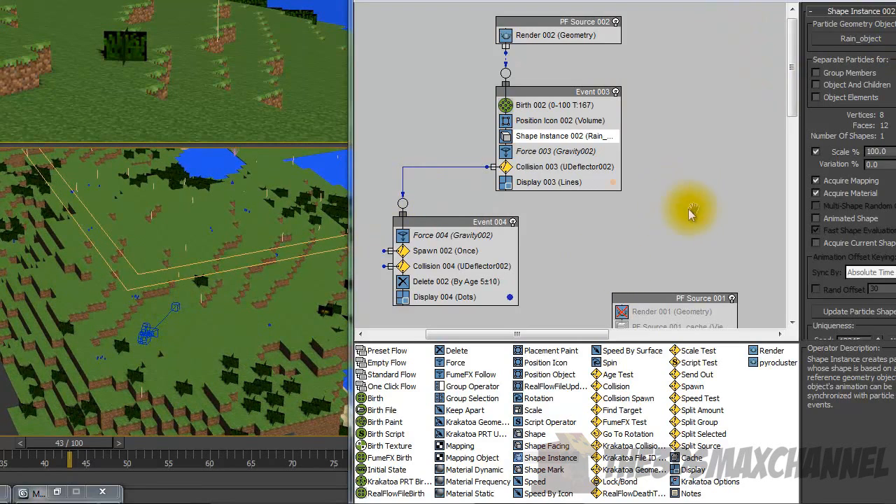
# Step: Set the Display 003 type to Geometry and scrub the timeline to preview the box-shaped raindrops
pyautogui.moveTo(693, 208); pyautogui.dragTo(701, 193, button='middle')
pyautogui.click(584, 166)
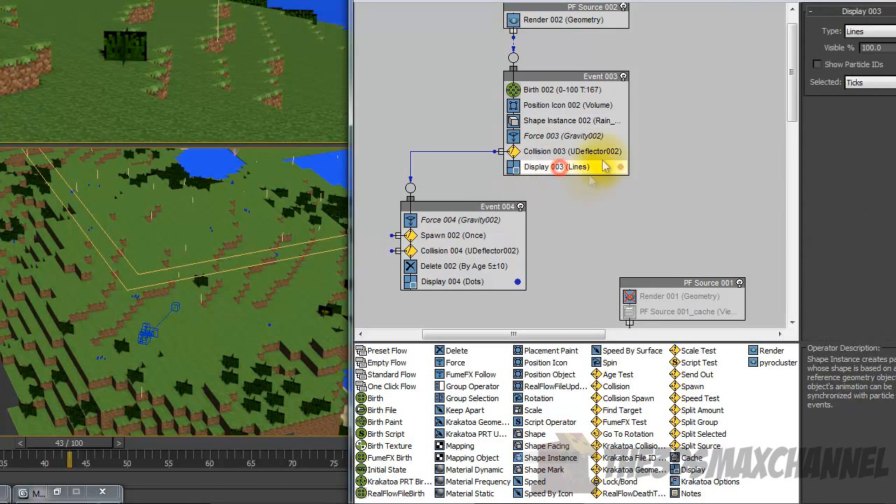
pyautogui.click(861, 31)
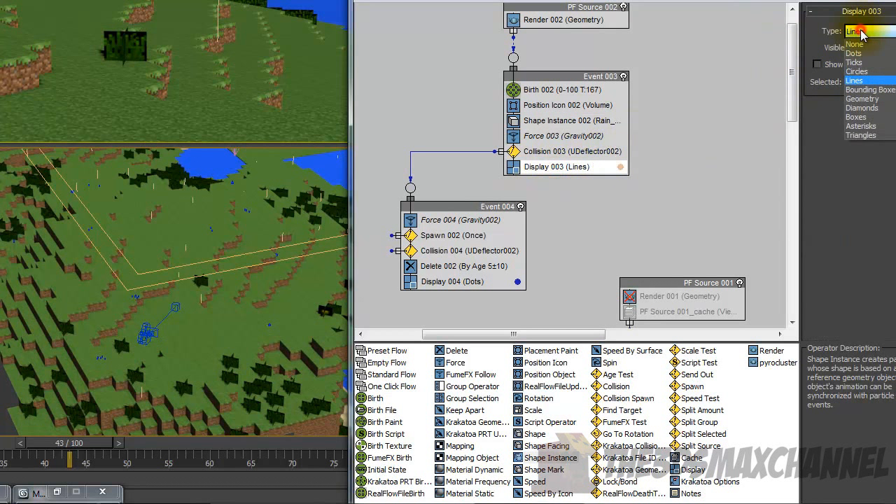
pyautogui.click(861, 99)
pyautogui.moveTo(45, 448)
pyautogui.mouseDown()
pyautogui.moveTo(25, 448)
pyautogui.moveTo(73, 448)
pyautogui.mouseUp()
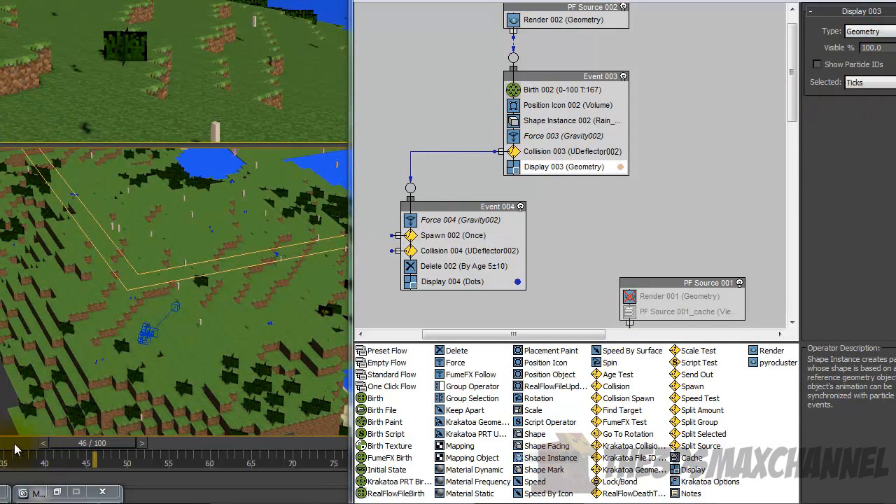
pyautogui.moveTo(73, 448); pyautogui.dragTo(305, 483)
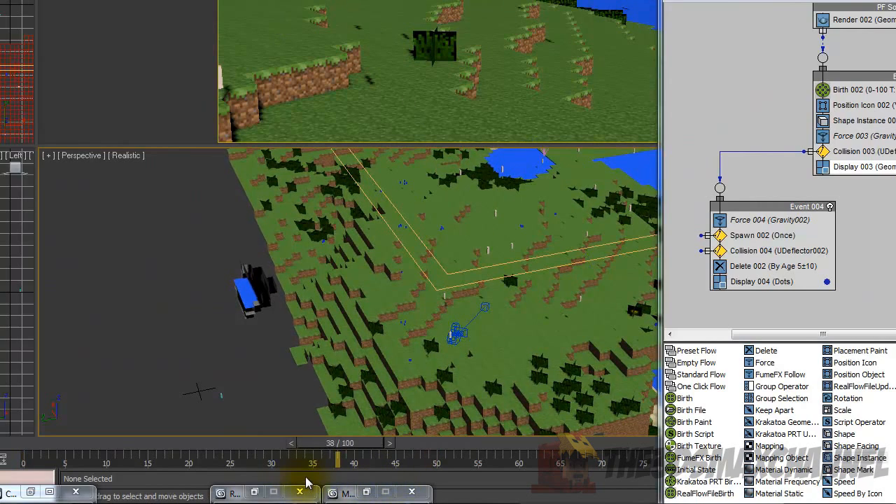
# Step: Resize Rain_object to length 2, width 2 and height 30, and scrub the timeline to preview the thinner drops
pyautogui.click(227, 393)
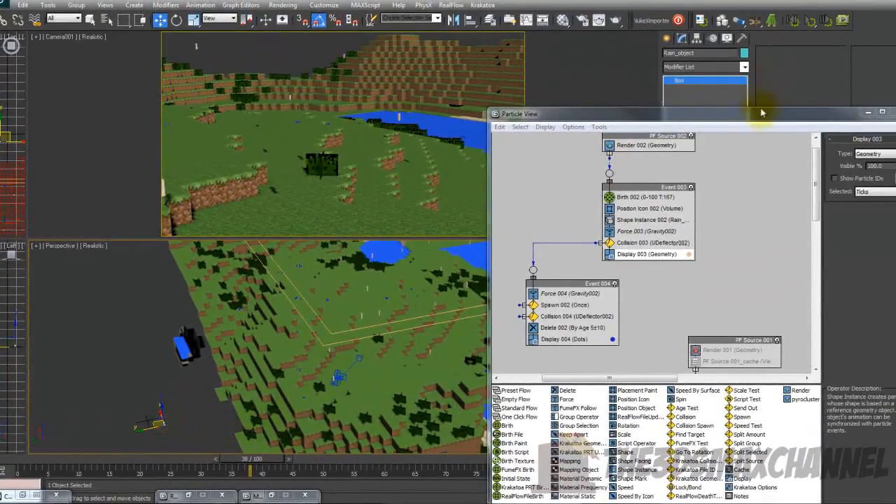
pyautogui.moveTo(762, 112); pyautogui.dragTo(750, 383)
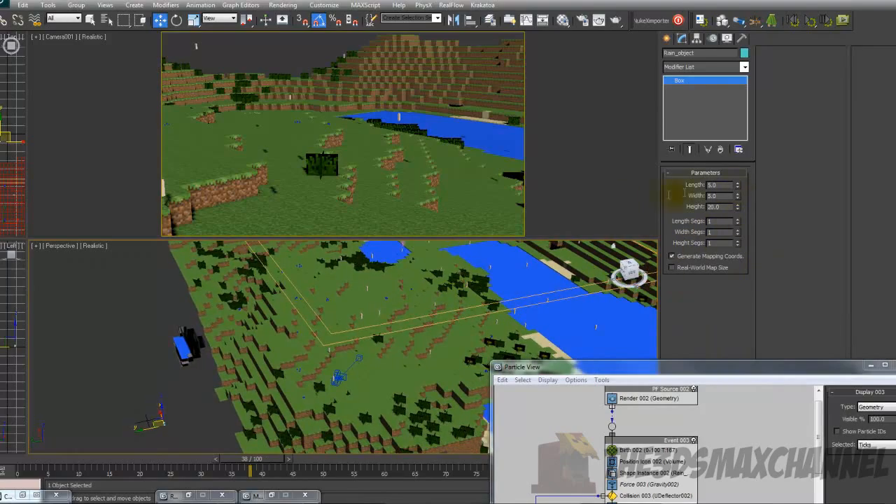
pyautogui.click(712, 196)
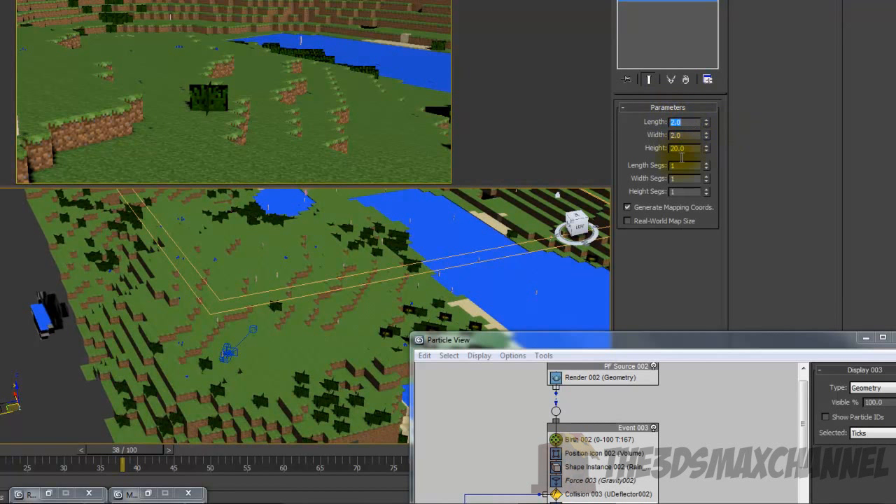
pyautogui.write('3')
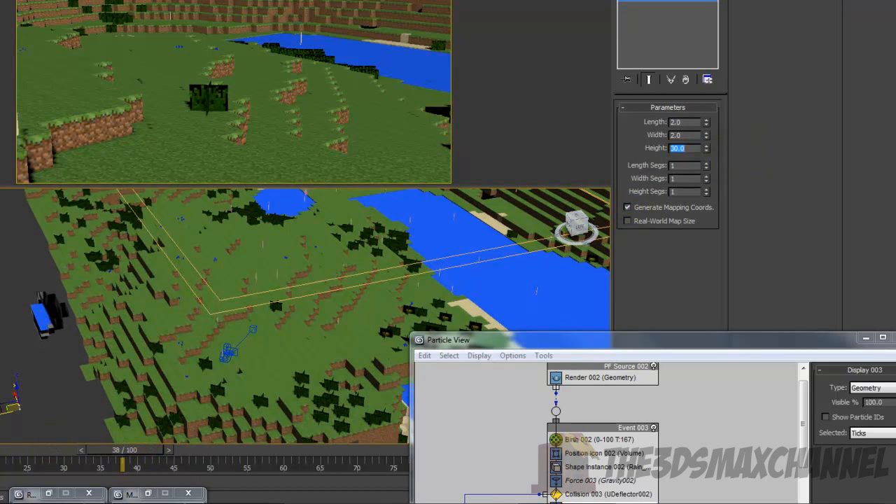
pyautogui.moveTo(137, 463); pyautogui.dragTo(245, 458)
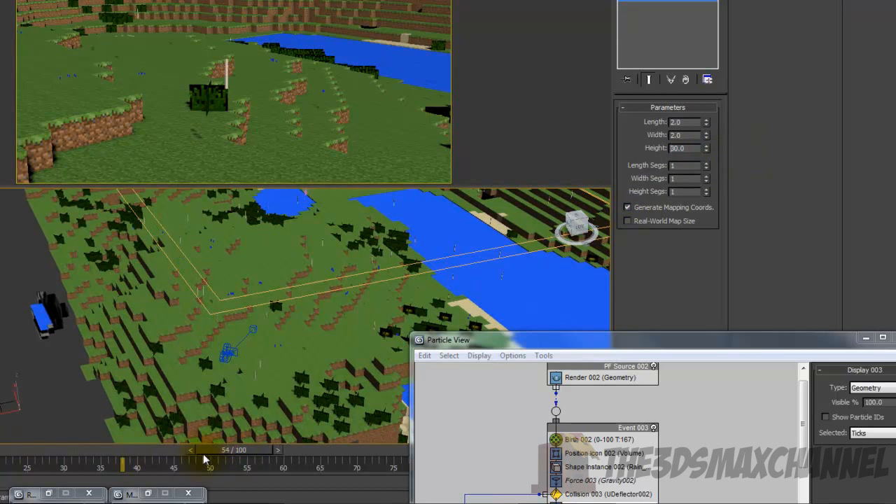
# Step: Set the scale variation of Shape Instance 002 to 20% so the raindrops differ in size
pyautogui.click(480, 378)
pyautogui.moveTo(672, 342); pyautogui.dragTo(568, 28)
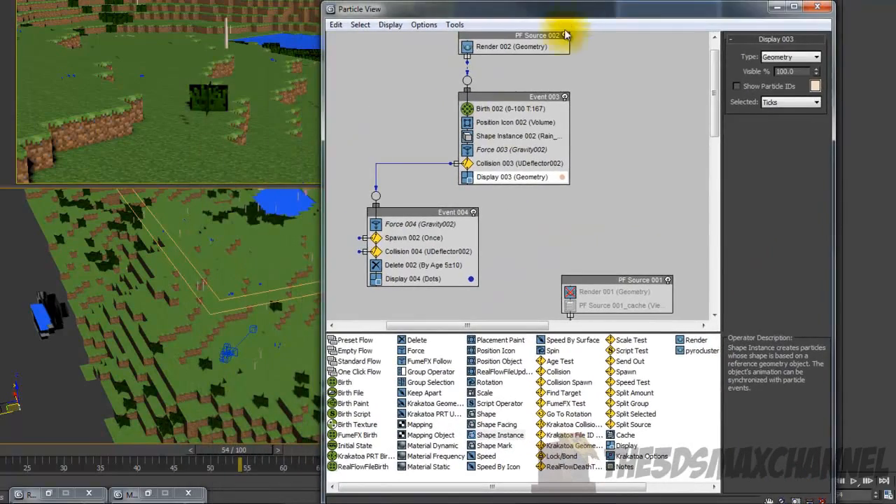
pyautogui.click(510, 136)
pyautogui.moveTo(559, 4); pyautogui.dragTo(539, 121)
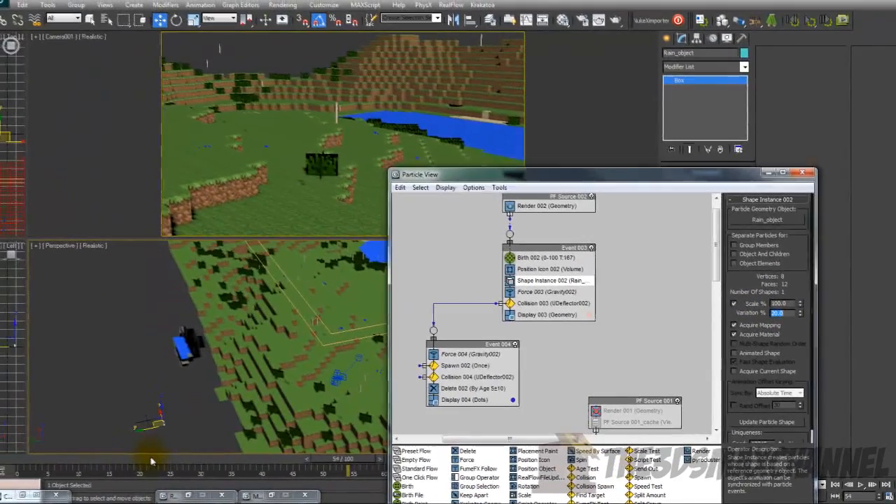
# Step: Scrub the timeline back and forth up to about frame 53 to examine the raindrops' size variation and their collisions with the terrain
pyautogui.moveTo(152, 461); pyautogui.dragTo(286, 479)
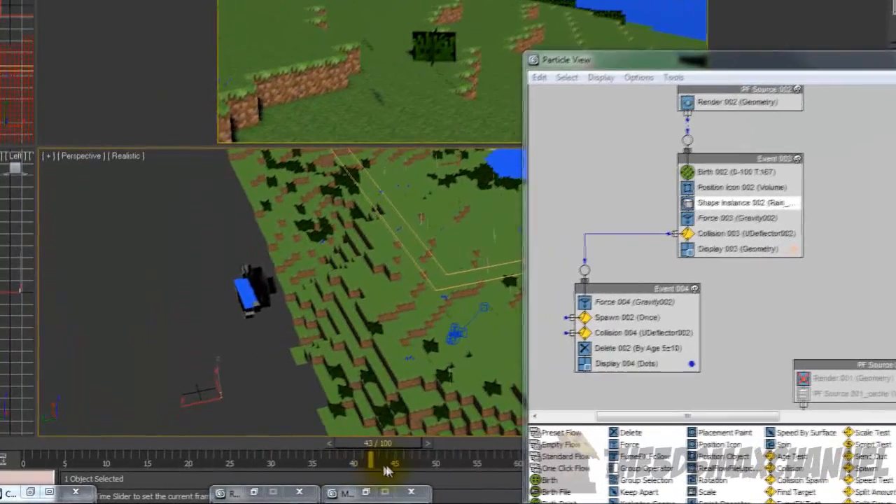
pyautogui.moveTo(387, 471); pyautogui.dragTo(369, 465)
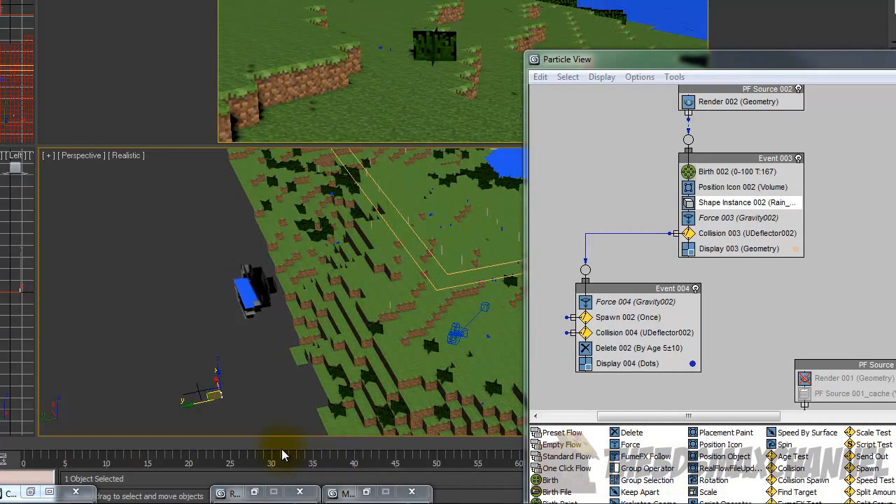
pyautogui.moveTo(292, 445); pyautogui.dragTo(424, 463)
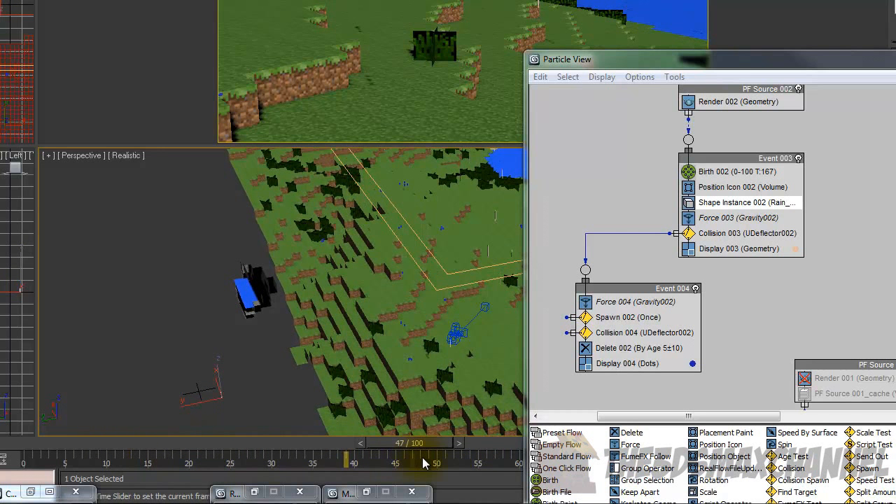
pyautogui.moveTo(791, 295); pyautogui.dragTo(821, 270, button='middle')
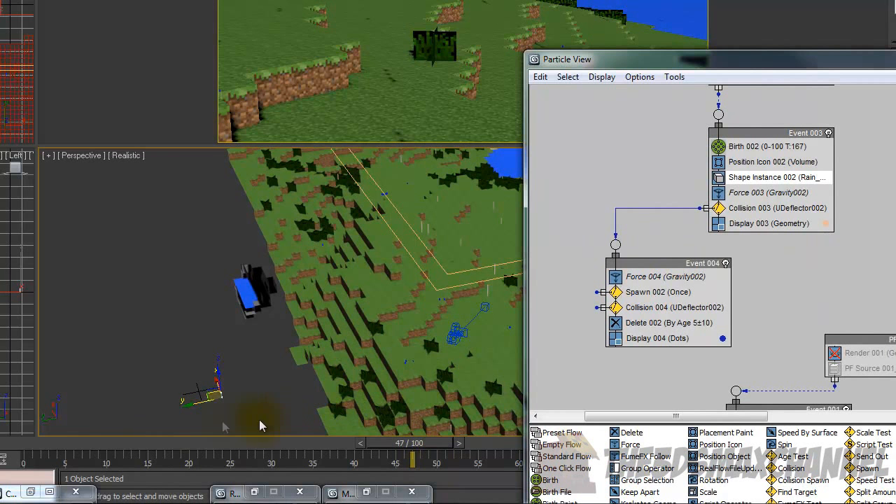
pyautogui.moveTo(2, 454); pyautogui.dragTo(423, 462)
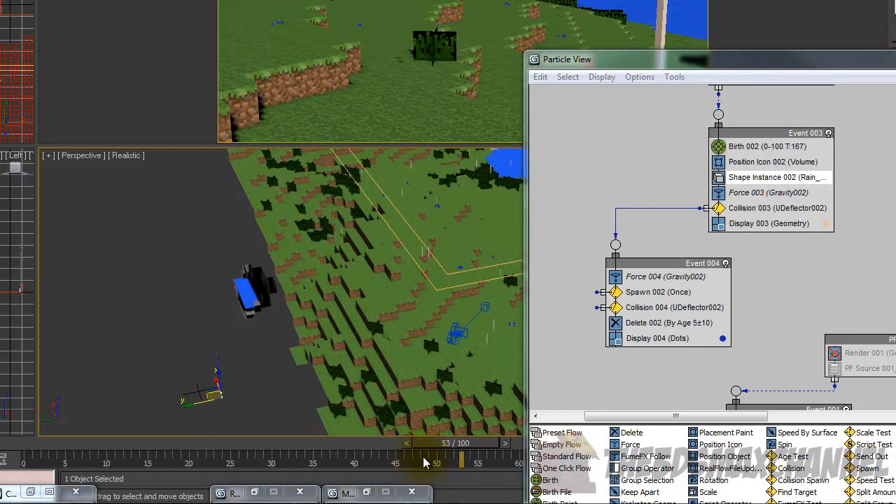
pyautogui.moveTo(637, 220); pyautogui.dragTo(653, 210, button='middle')
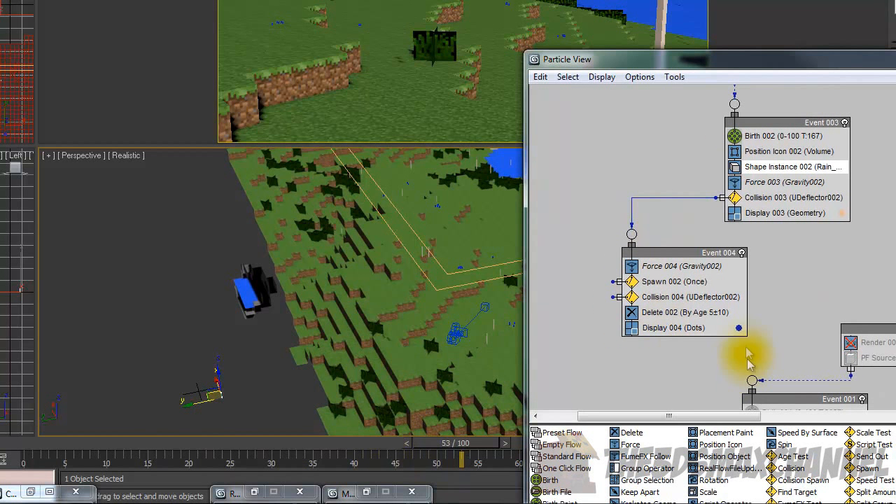
pyautogui.click(341, 455)
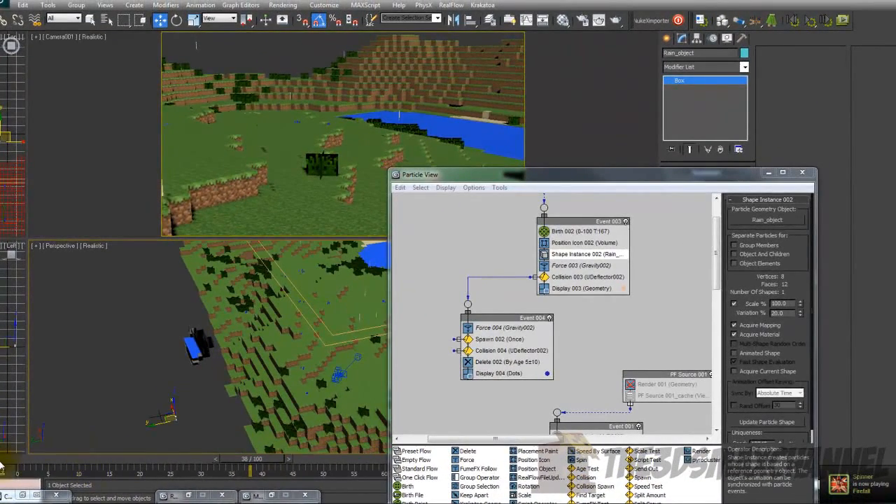
pyautogui.click(93, 465)
# Step: Add a Shape operator with the 3D Cube shape above Force 004 in Event 004 for the splash particles
pyautogui.moveTo(403, 396); pyautogui.dragTo(414, 350, button='middle')
pyautogui.moveTo(546, 177); pyautogui.dragTo(566, 63)
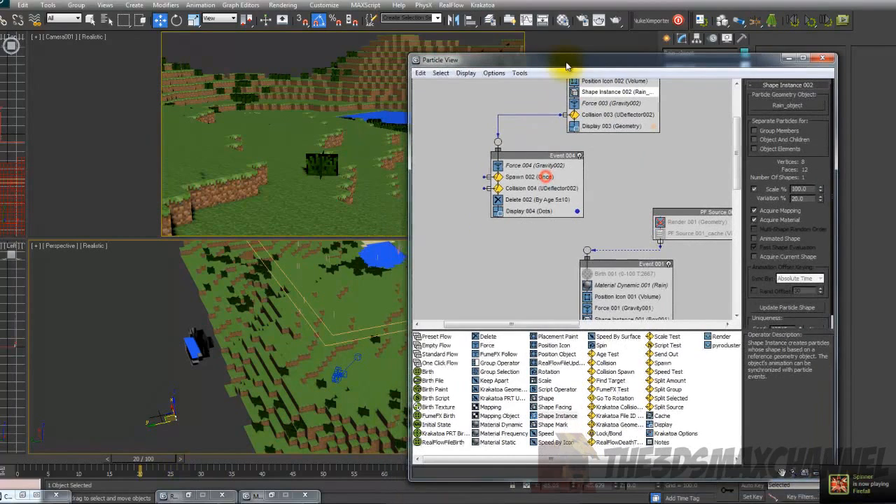
pyautogui.click(545, 398)
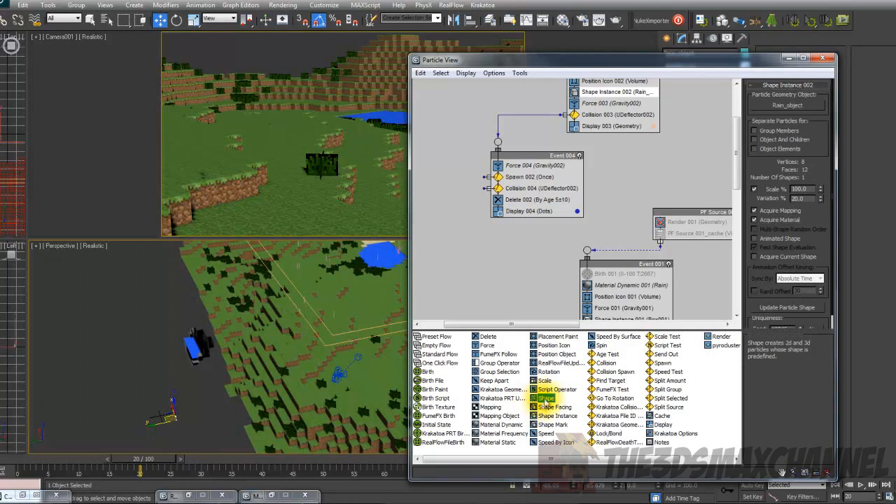
pyautogui.moveTo(546, 400); pyautogui.dragTo(526, 166)
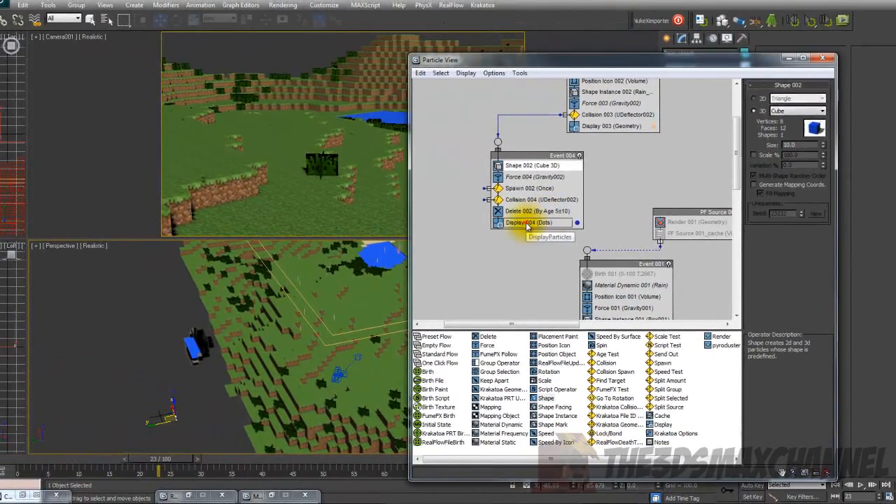
# Step: Set the Display 004 type to Geometry and scrub to frame 41 to preview the cube splashes
pyautogui.click(526, 222)
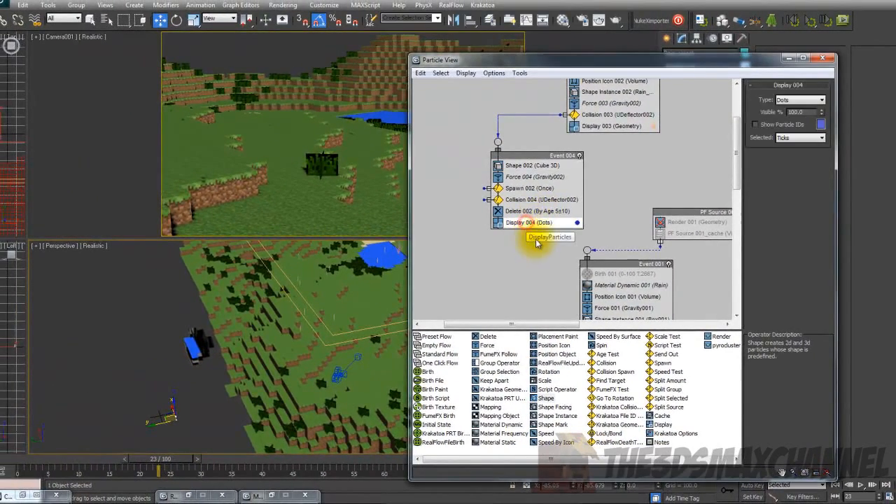
pyautogui.click(779, 103)
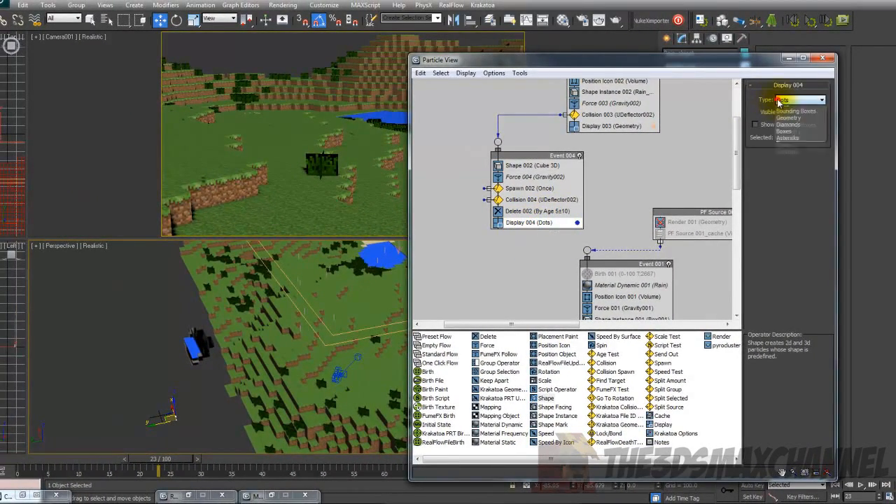
pyautogui.click(787, 150)
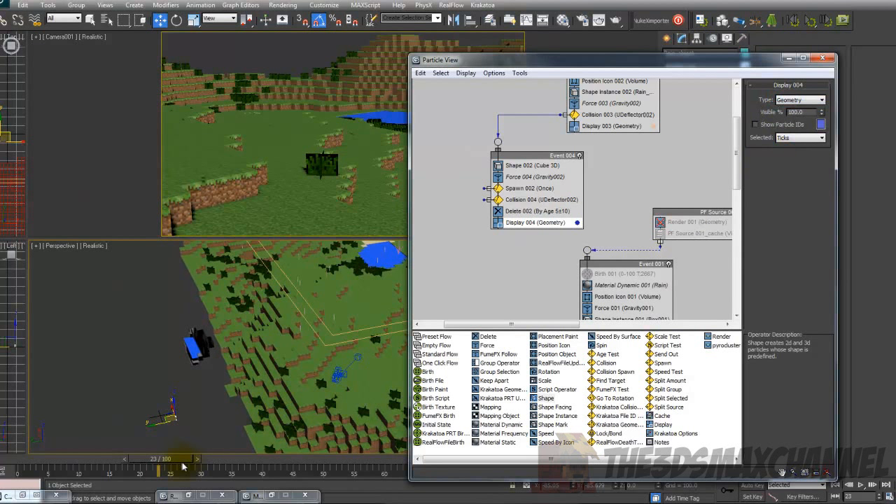
pyautogui.moveTo(184, 467); pyautogui.dragTo(286, 470)
pyautogui.press('w')
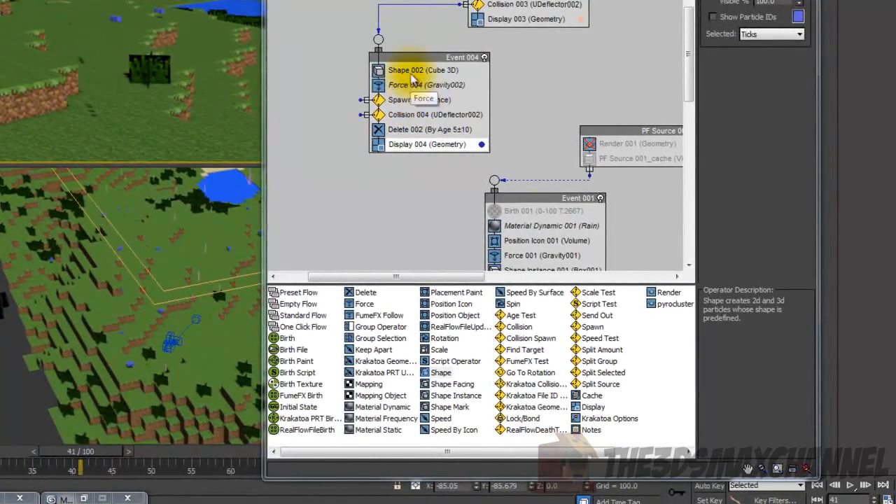
# Step: Set the cube size of Shape 002 to 3 and scrub the timeline to preview the smaller splashes, ending at frame 0
pyautogui.click(498, 157)
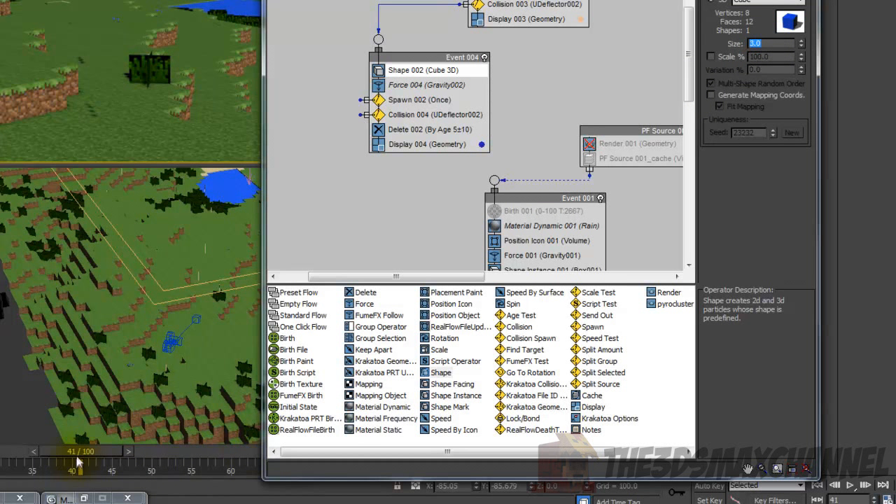
pyautogui.moveTo(77, 454)
pyautogui.mouseDown()
pyautogui.moveTo(116, 458)
pyautogui.moveTo(57, 458)
pyautogui.moveTo(85, 460)
pyautogui.mouseUp()
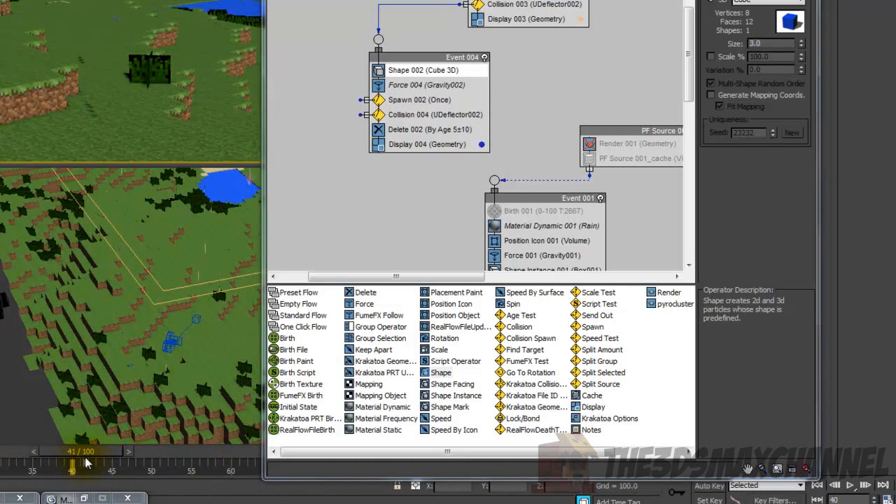
pyautogui.moveTo(146, 464); pyautogui.dragTo(223, 466)
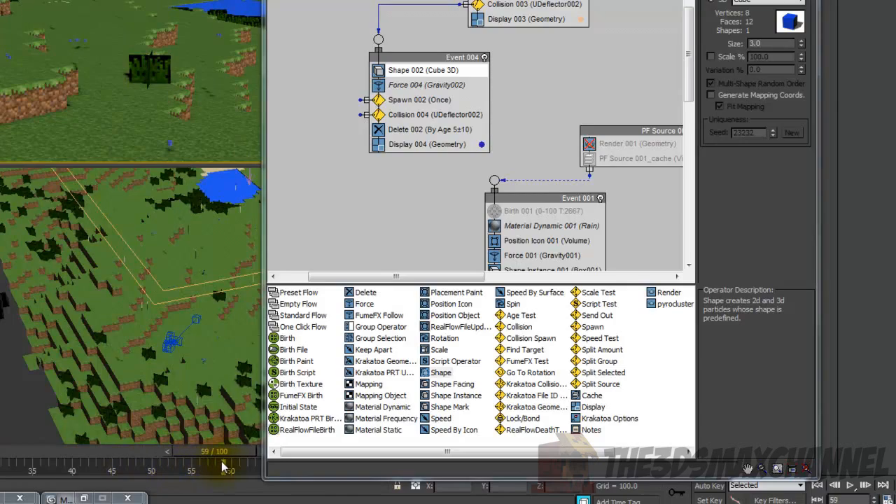
pyautogui.click(730, 57)
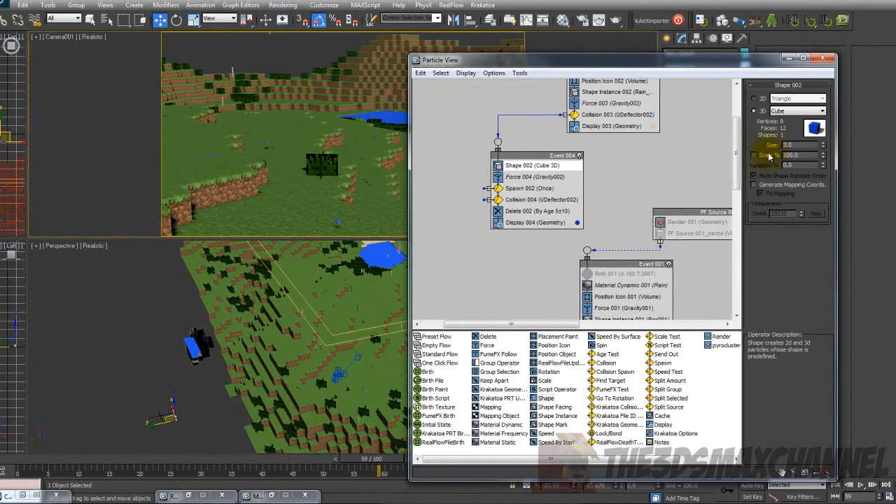
pyautogui.moveTo(283, 463); pyautogui.dragTo(29, 476)
# Step: Insert a Material Dynamic operator below Birth 002 in Event 003 and show its parameters
pyautogui.scroll(-6, 280, 350)
pyautogui.scroll(5, 310, 338)
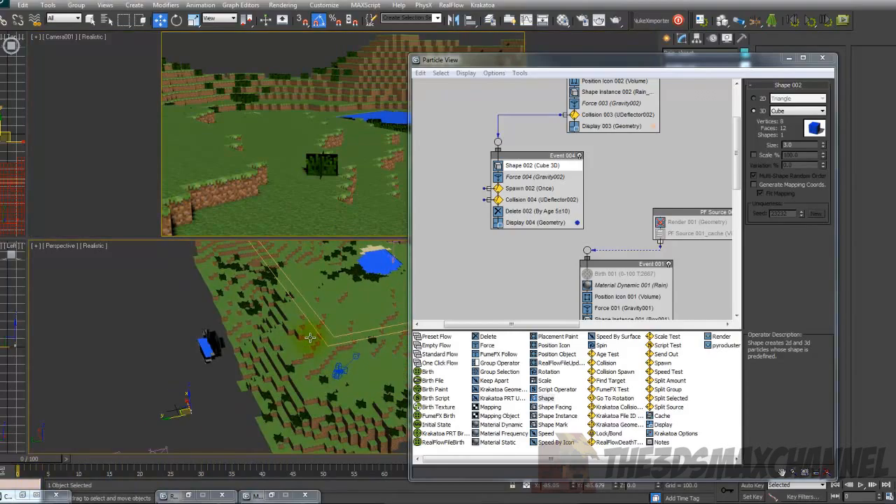
pyautogui.scroll(3, 635, 184)
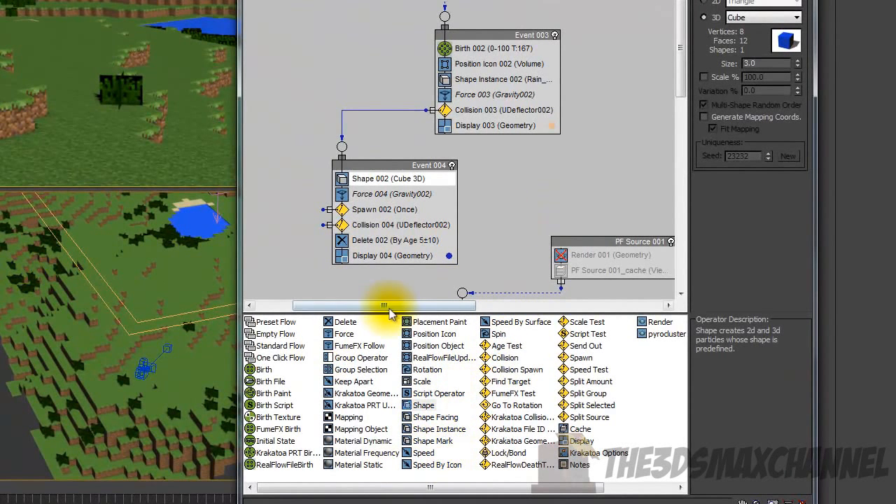
pyautogui.moveTo(356, 440); pyautogui.dragTo(470, 61)
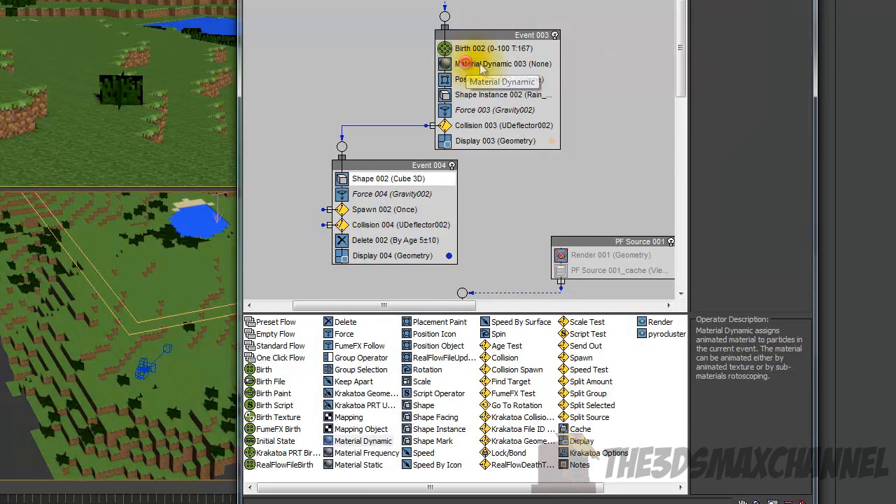
pyautogui.click(478, 64)
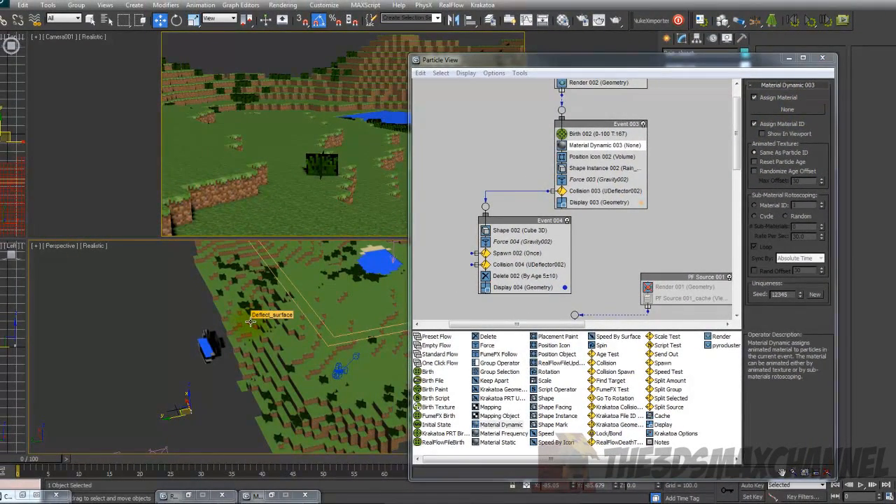
# Step: Open the Material Editor beside the Particle View and select the unused 03 - Default material slot
pyautogui.press('m')
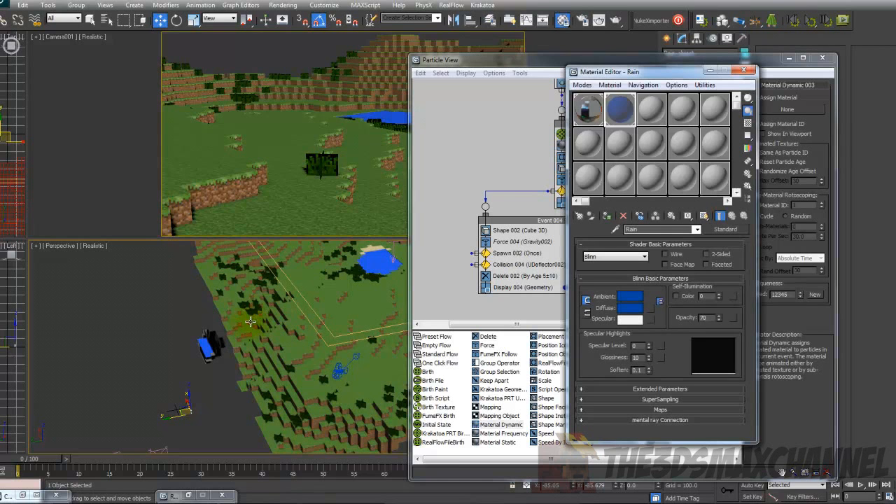
pyautogui.moveTo(667, 76); pyautogui.dragTo(345, 104)
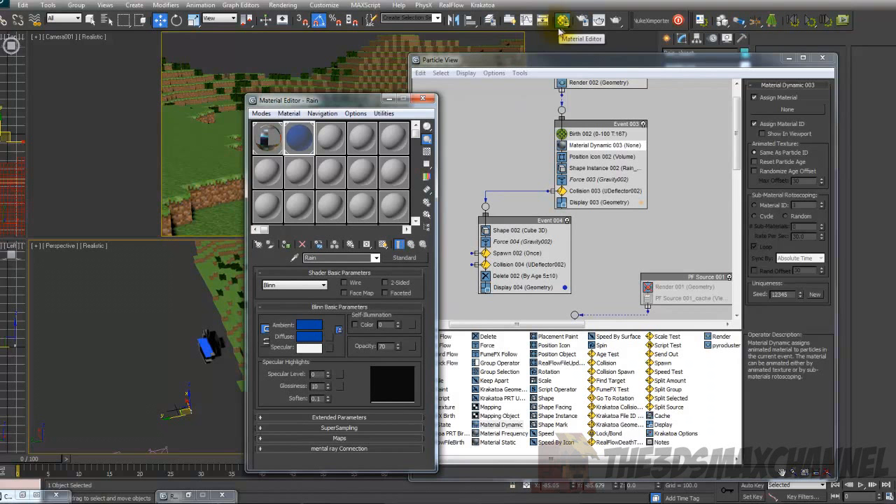
pyautogui.moveTo(322, 100); pyautogui.dragTo(218, 78)
pyautogui.click(228, 117)
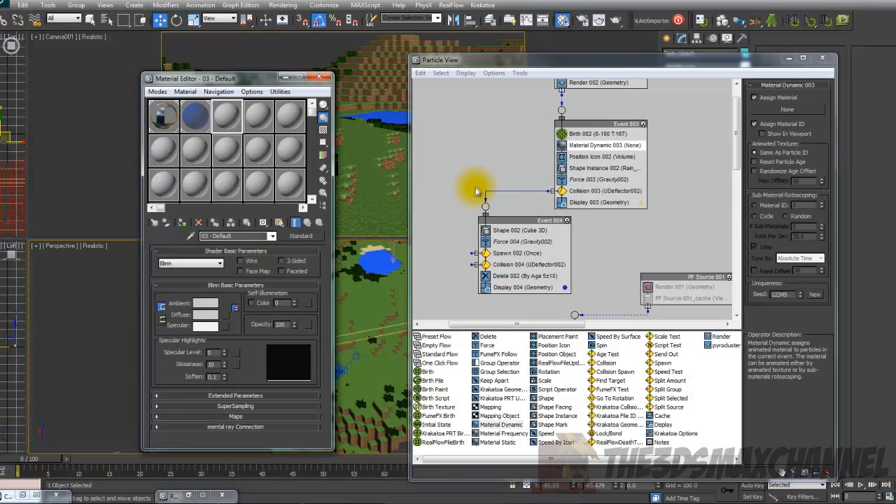
# Step: Set the diffuse color of the 03 - Default material to a dark blue with hue 168 and saturation 255
pyautogui.click(204, 315)
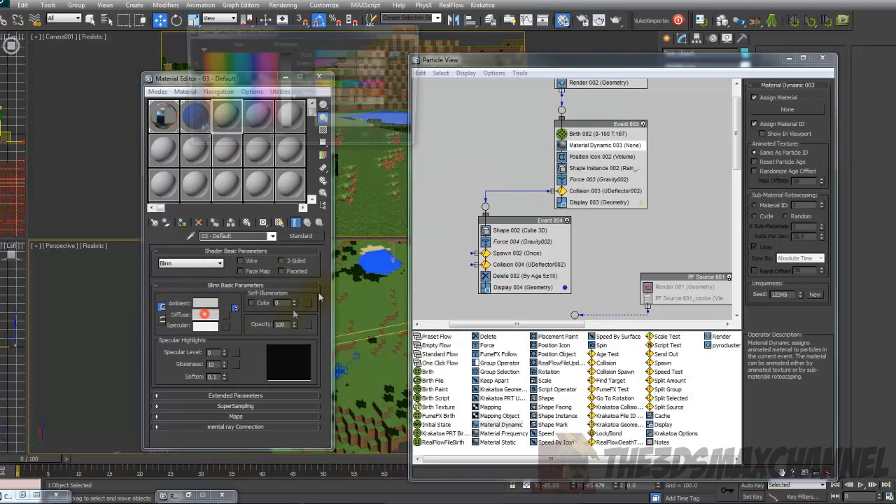
pyautogui.moveTo(252, 83)
pyautogui.mouseDown()
pyautogui.moveTo(252, 63)
pyautogui.moveTo(283, 53)
pyautogui.mouseUp()
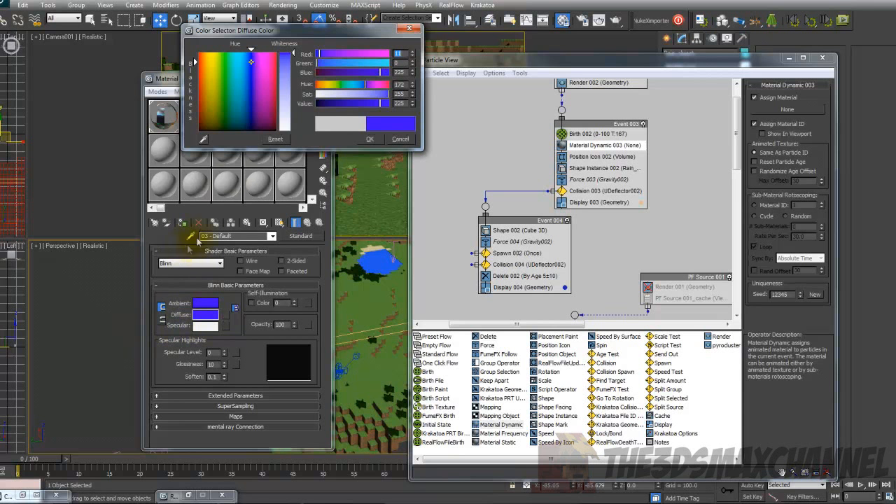
pyautogui.moveTo(282, 30); pyautogui.dragTo(356, 110)
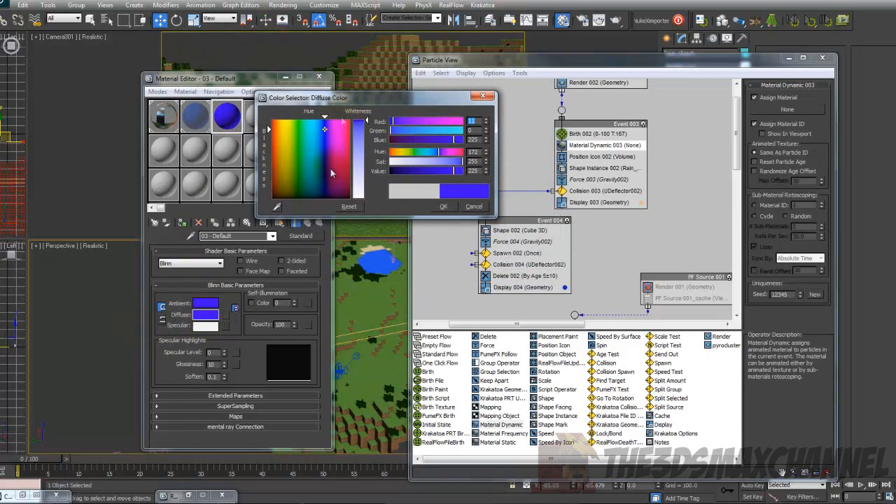
pyautogui.moveTo(338, 142); pyautogui.dragTo(325, 126)
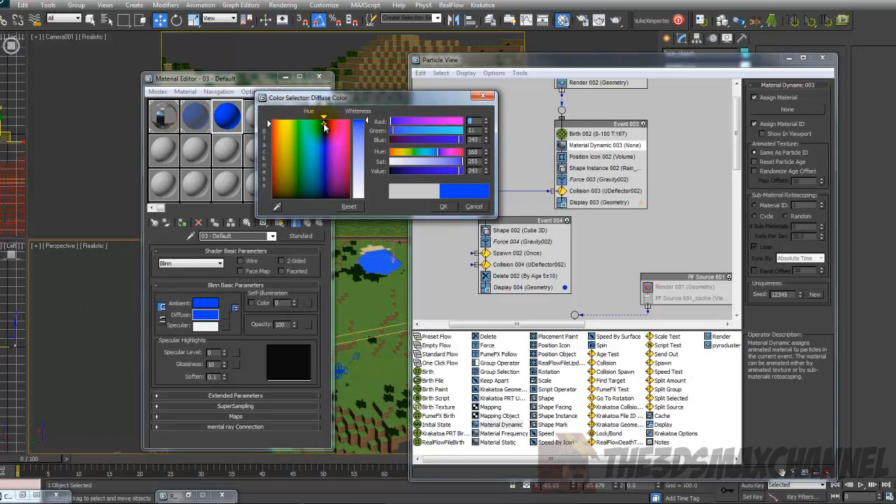
pyautogui.moveTo(423, 170); pyautogui.dragTo(413, 170)
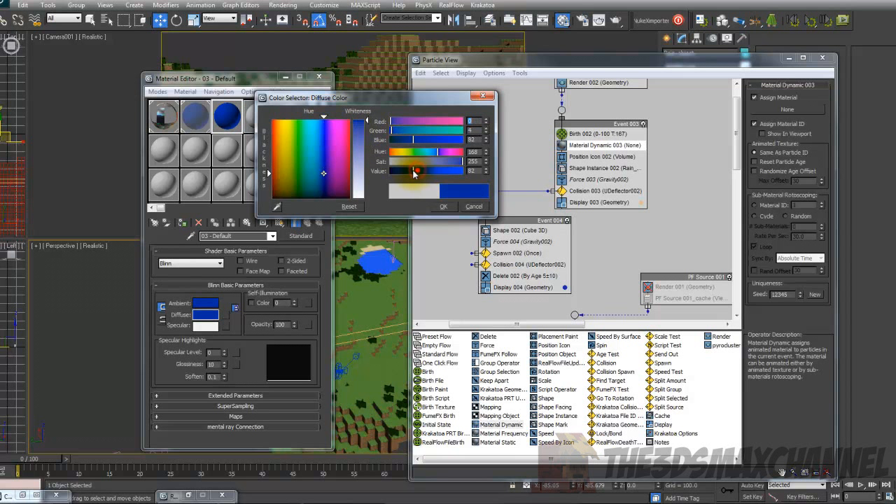
pyautogui.click(445, 206)
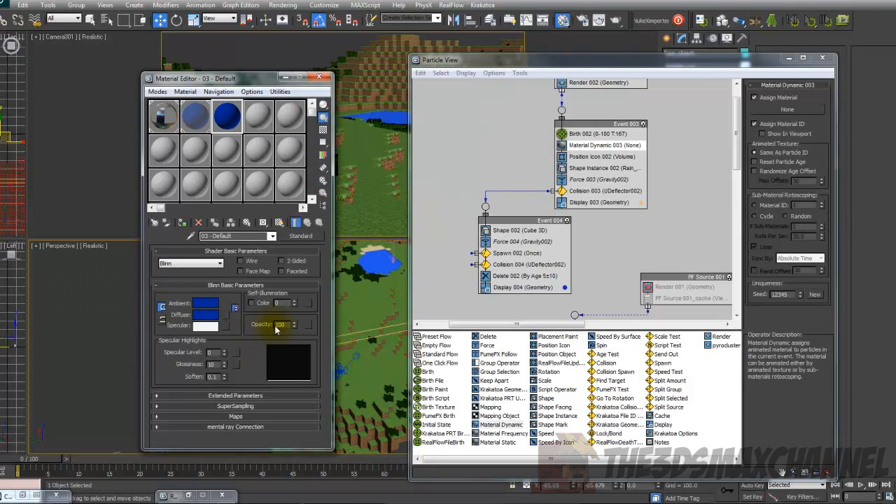
# Step: Set the opacity of the 03 - Default material to 75 and assign it to Material Dynamic 003 as an instance
pyautogui.doubleClick(279, 325)
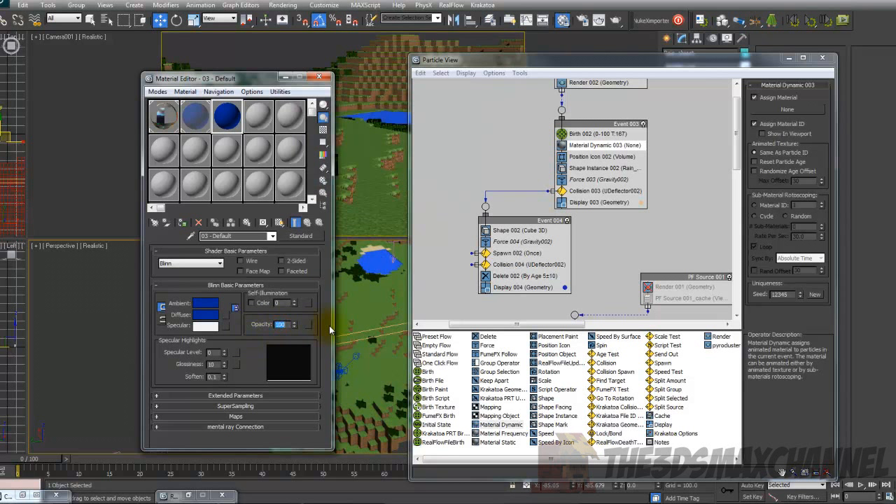
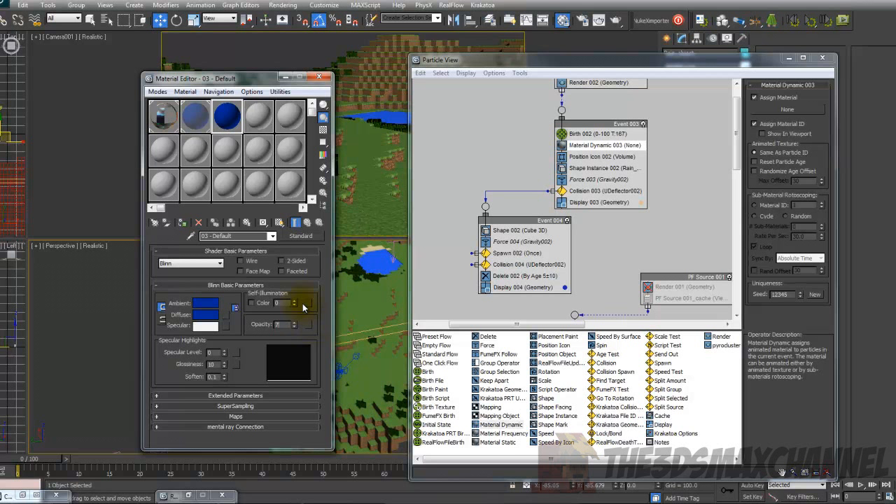
pyautogui.press('Return')
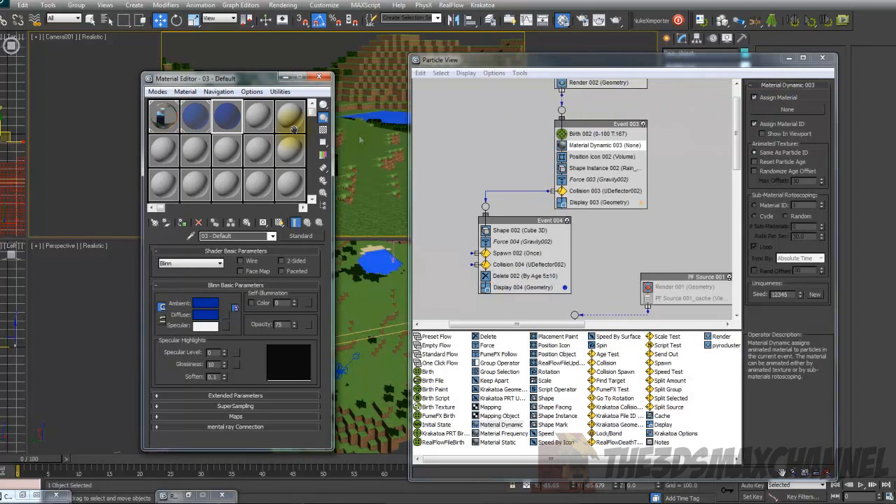
pyautogui.moveTo(223, 124); pyautogui.dragTo(592, 143)
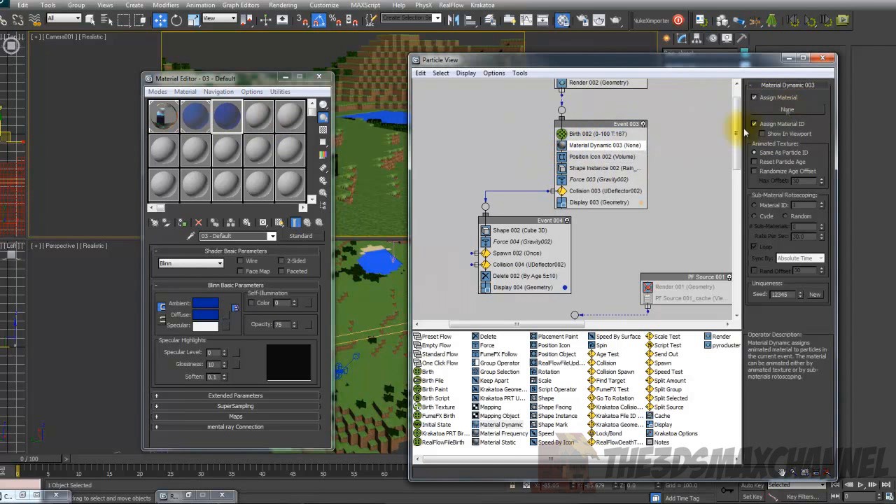
pyautogui.moveTo(225, 114); pyautogui.dragTo(778, 112)
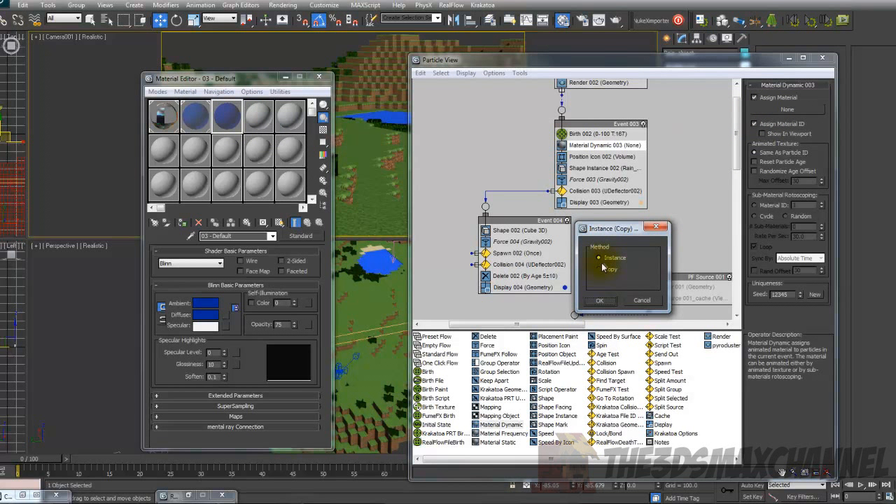
pyautogui.click(599, 301)
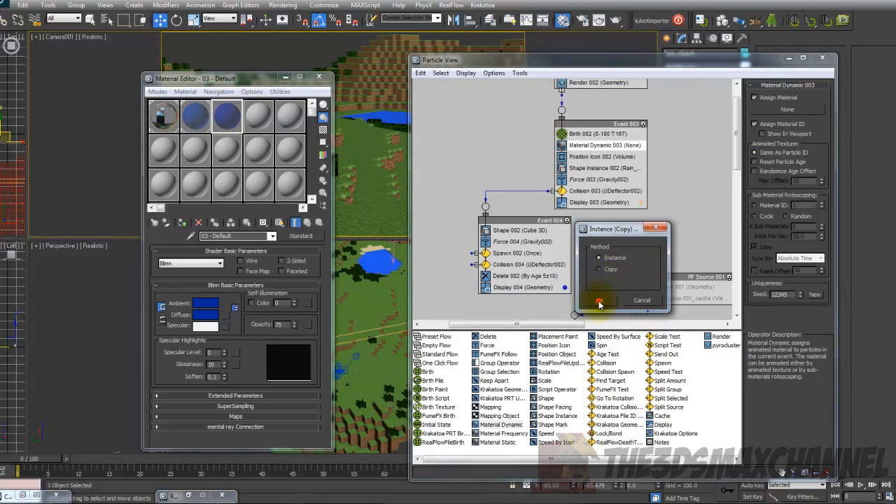
# Step: Clone Material Dynamic 003 as an instance into Event 004, above Shape 002
pyautogui.moveTo(601, 276); pyautogui.dragTo(607, 265, button='middle')
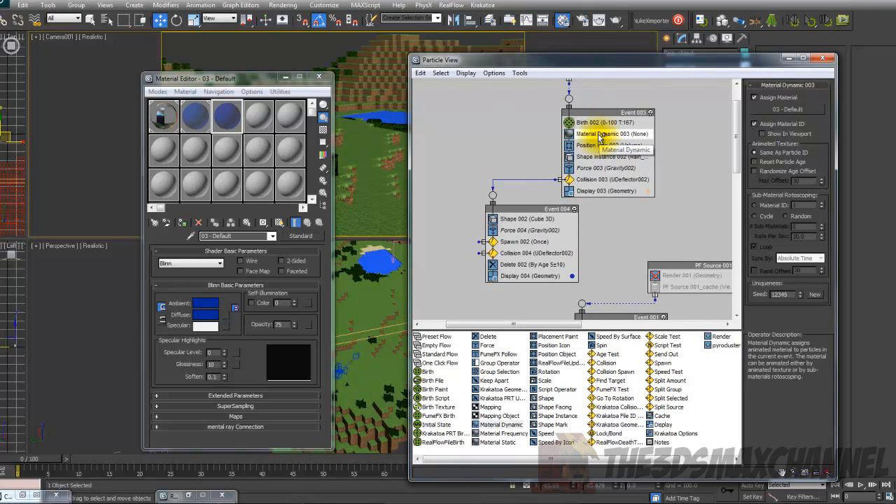
pyautogui.moveTo(598, 135)
pyautogui.mouseDown()
pyautogui.moveTo(595, 172)
pyautogui.moveTo(530, 220)
pyautogui.moveTo(530, 229)
pyautogui.moveTo(506, 214)
pyautogui.mouseUp()
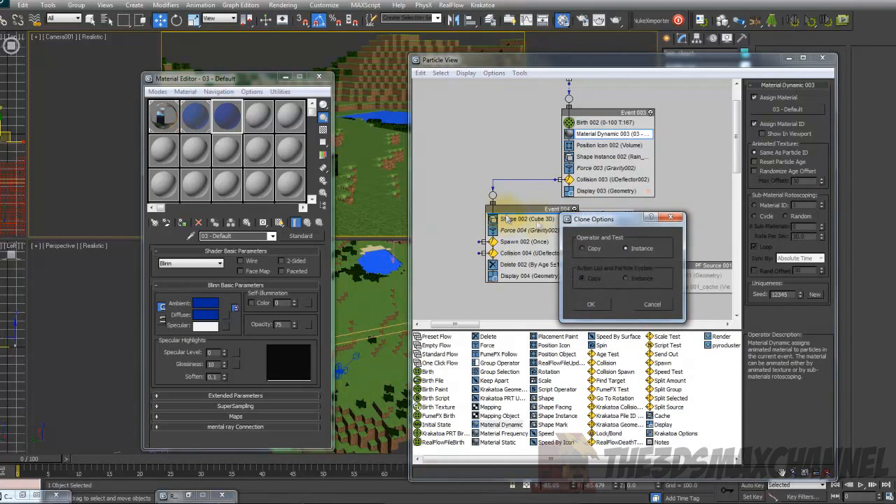
pyautogui.click(593, 304)
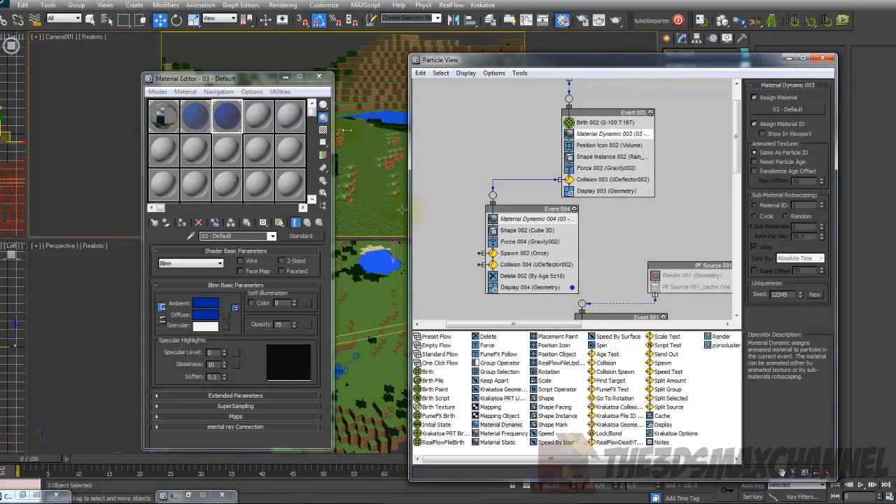
# Step: Minimize the Material Editor, move the Particle View aside and scrub the timeline to preview the rain, ending at frame 0
pyautogui.moveTo(285, 81); pyautogui.dragTo(286, 82)
pyautogui.moveTo(638, 61); pyautogui.dragTo(704, 68)
pyautogui.moveTo(32, 467); pyautogui.dragTo(294, 484)
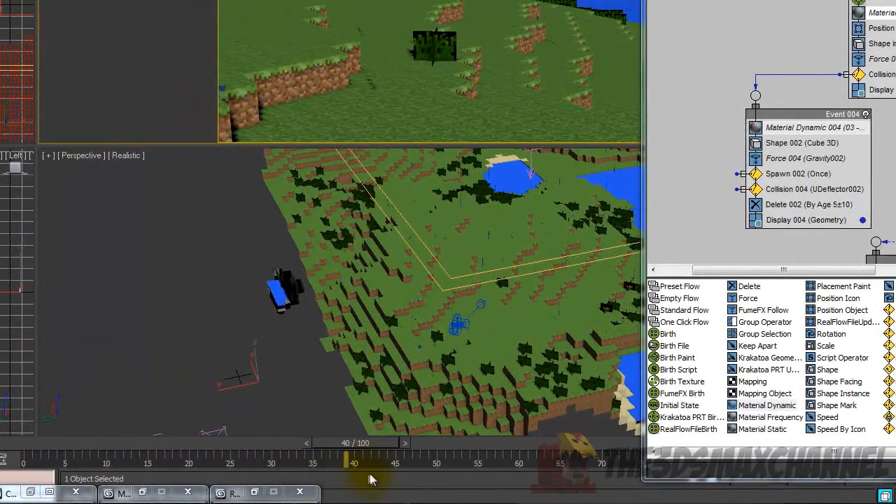
pyautogui.moveTo(371, 478); pyautogui.dragTo(675, 498)
pyautogui.moveTo(0, 432); pyautogui.dragTo(0, 453)
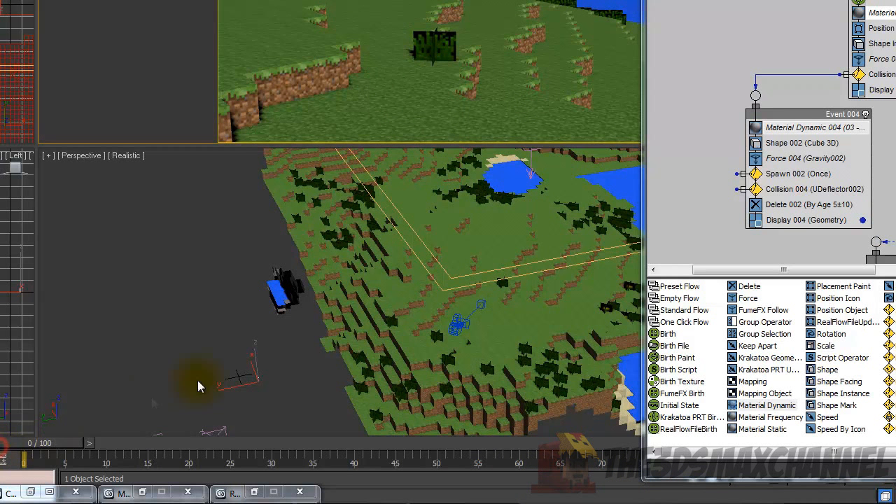
# Step: Examine the emission rate of Birth 002 and scrub the timeline to check the rain density, ending at frame 0
pyautogui.moveTo(708, 160); pyautogui.dragTo(870, 221, button='middle')
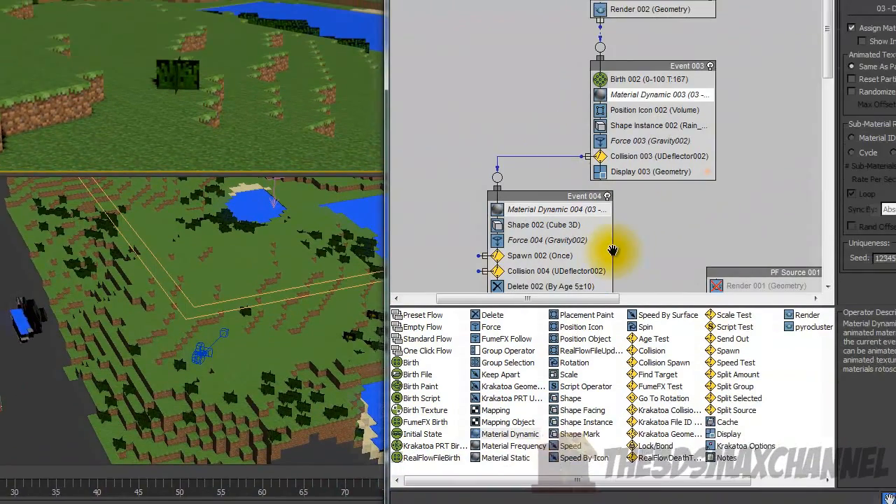
pyautogui.click(623, 79)
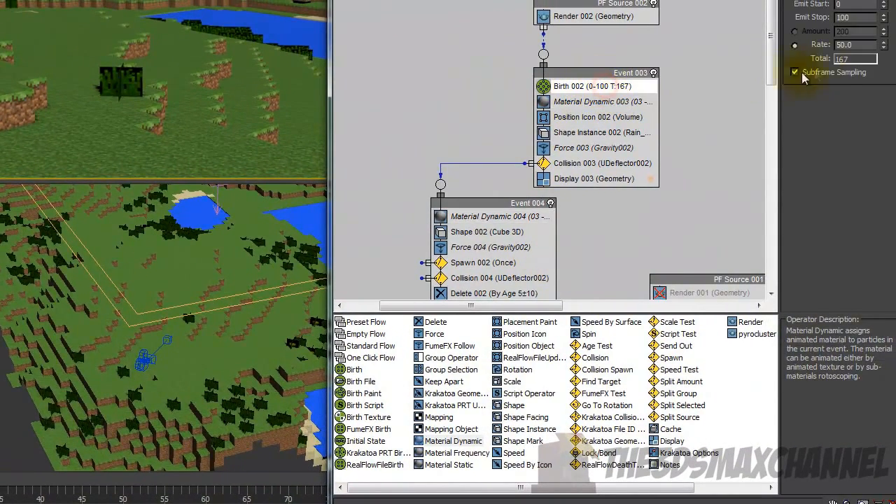
pyautogui.doubleClick(843, 44)
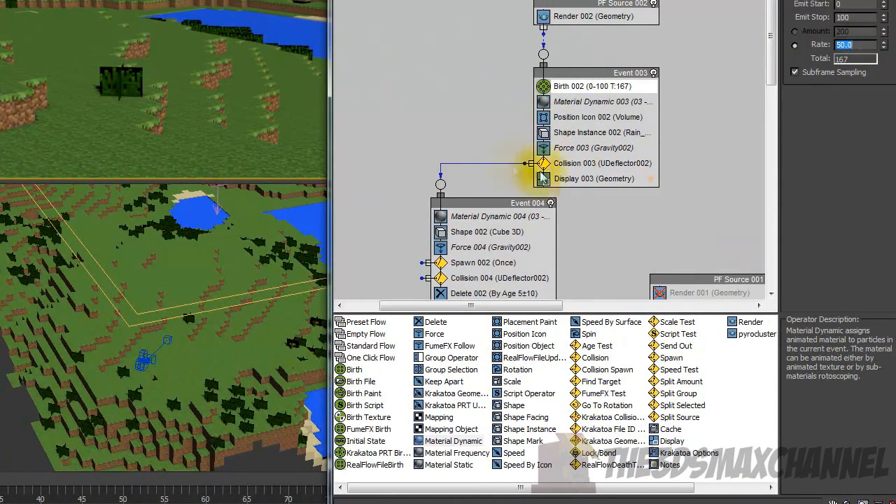
pyautogui.moveTo(501, 151); pyautogui.dragTo(475, 95, button='middle')
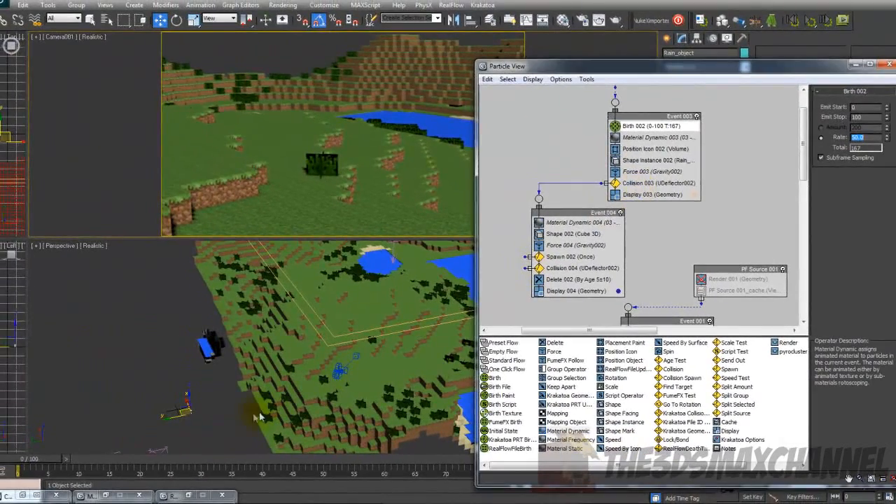
pyautogui.moveTo(176, 459); pyautogui.dragTo(259, 463)
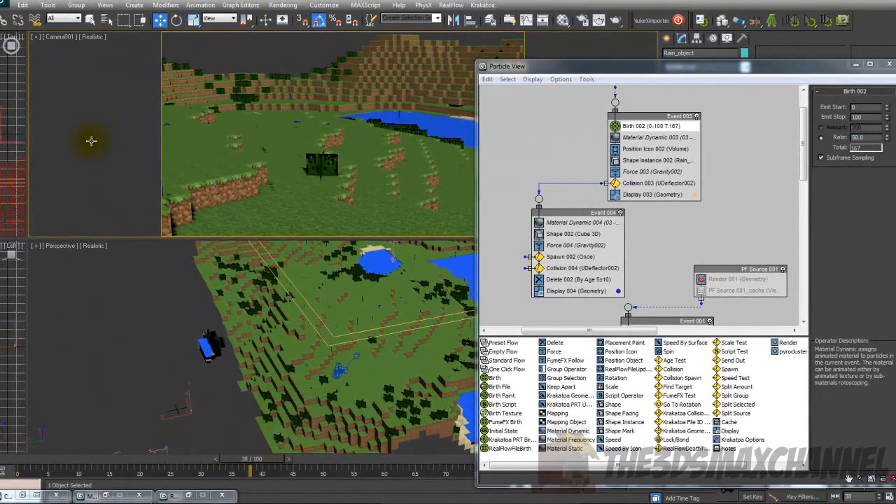
pyautogui.click(9, 459)
# Step: Open the Render Setup and move the timeline to frame 54 for a test render
pyautogui.click(283, 5)
pyautogui.click(301, 29)
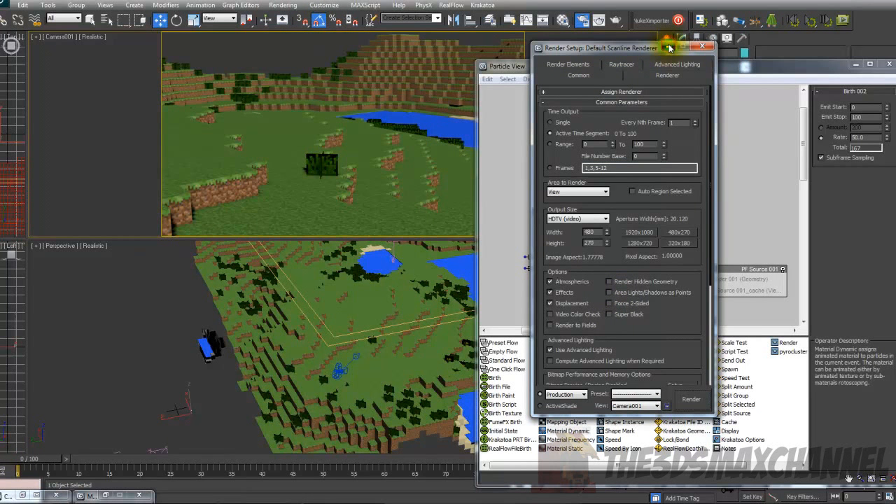
pyautogui.moveTo(151, 466); pyautogui.dragTo(346, 459)
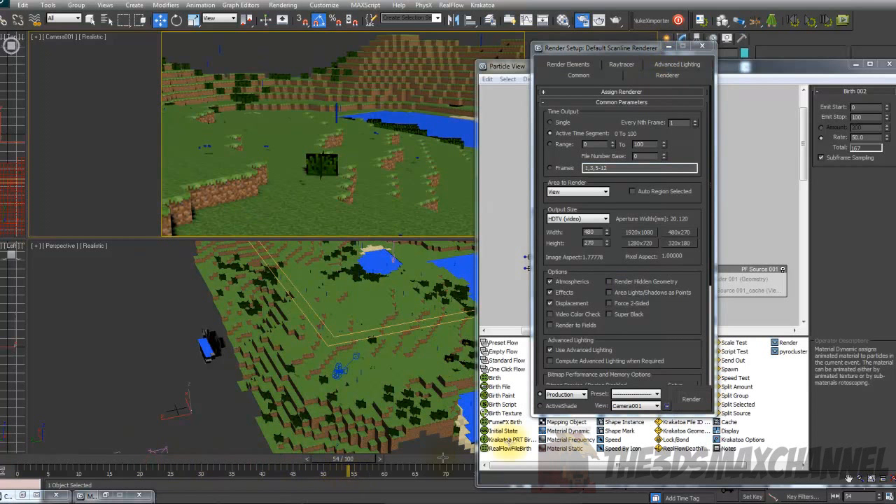
pyautogui.click(696, 405)
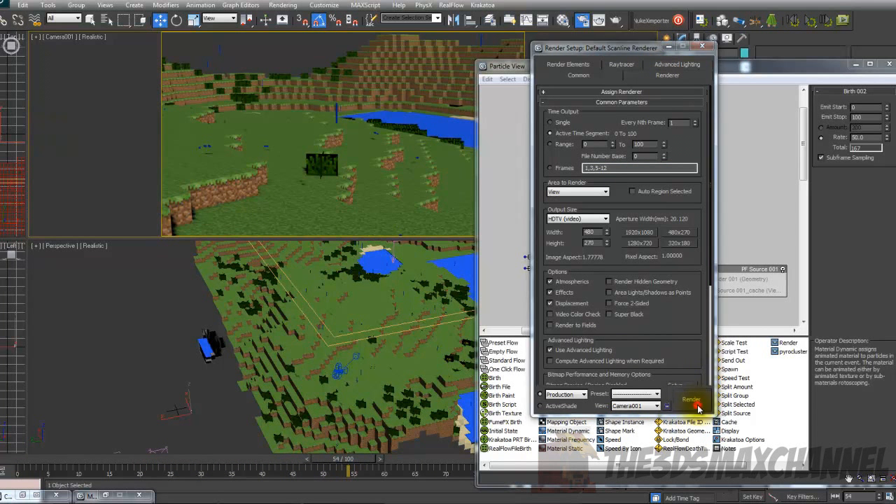
pyautogui.click(489, 263)
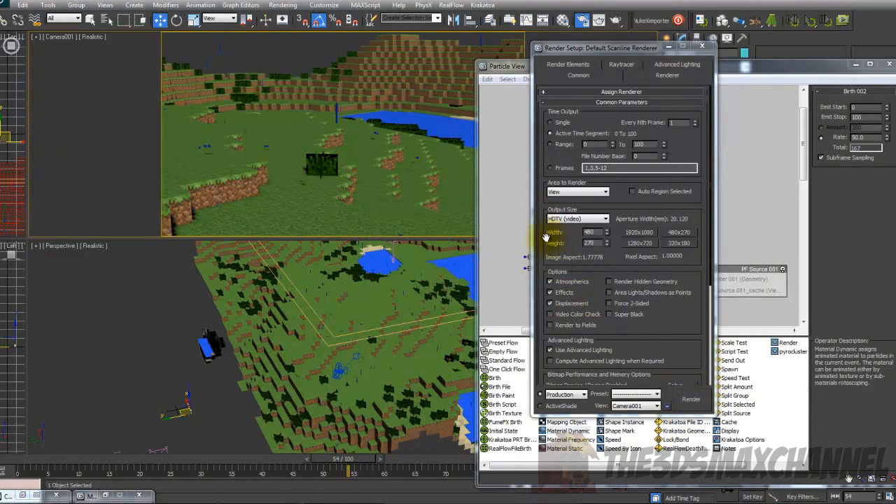
# Step: Turn off saving the render output to file and render frame 54 from Camera001
pyautogui.scroll(-3, 545, 259)
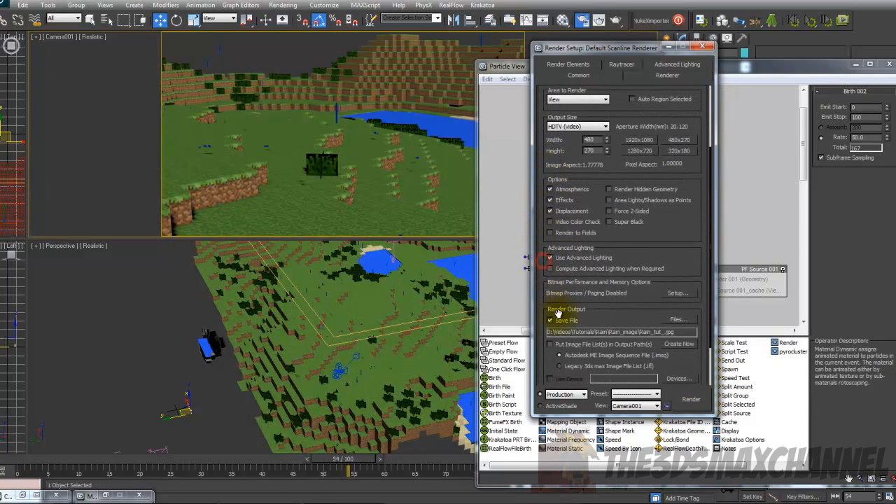
pyautogui.click(550, 320)
pyautogui.click(691, 399)
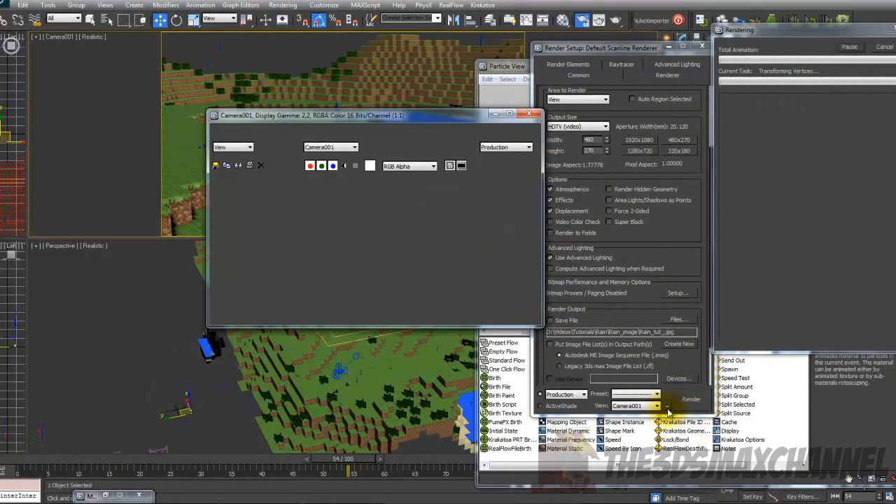
pyautogui.click(668, 406)
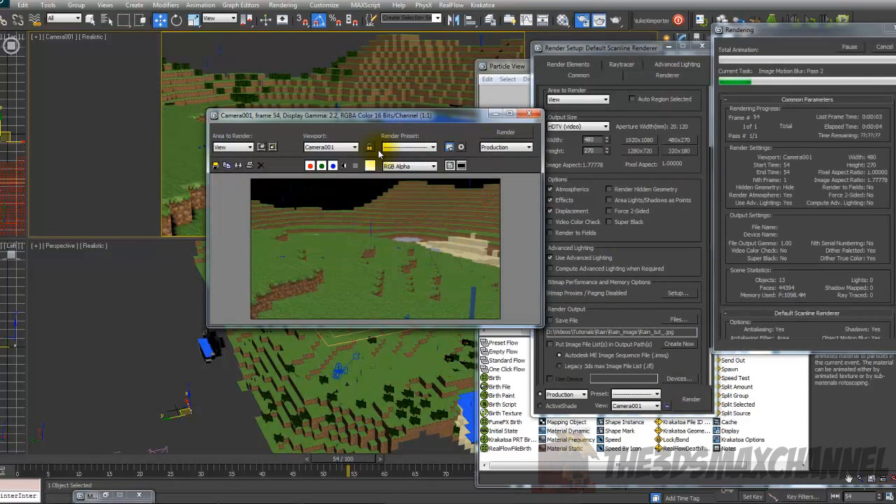
# Step: Inspect the rendered raindrops, then close the rendered frame and minimize the Render Setup
pyautogui.click(475, 305)
pyautogui.scroll(1, 474, 306)
pyautogui.scroll(-1, 474, 306)
pyautogui.click(530, 113)
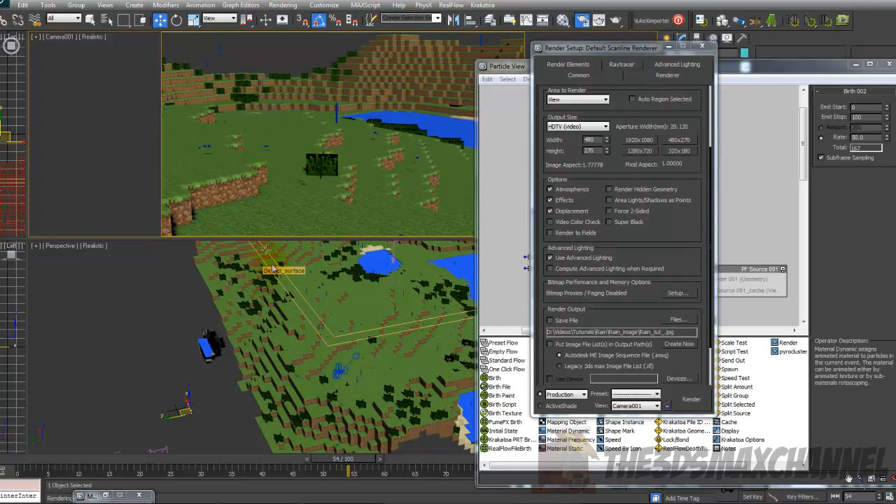
pyautogui.moveTo(615, 47); pyautogui.dragTo(326, 39)
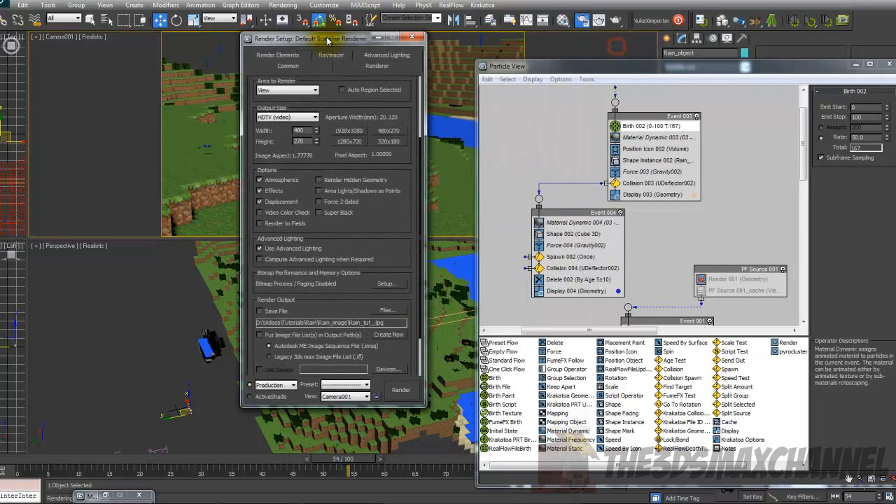
pyautogui.click(378, 39)
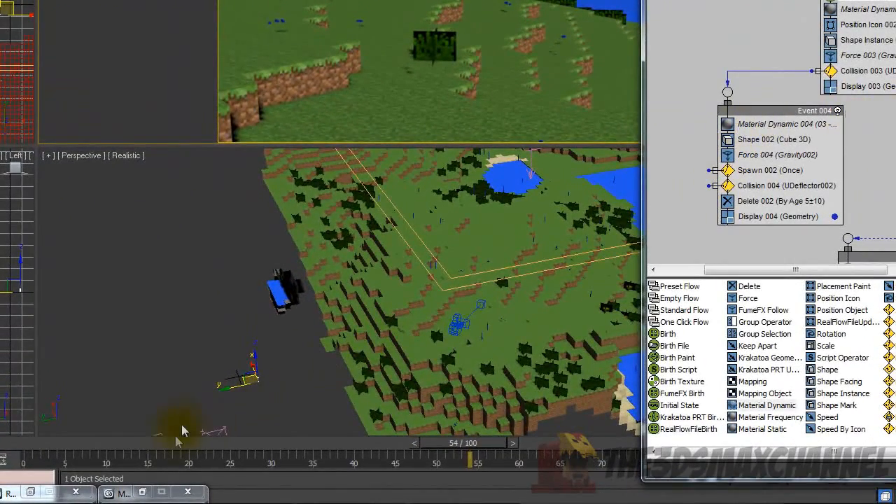
# Step: Scrub the timeline through the falling rain again and return to frame 0
pyautogui.click(105, 442)
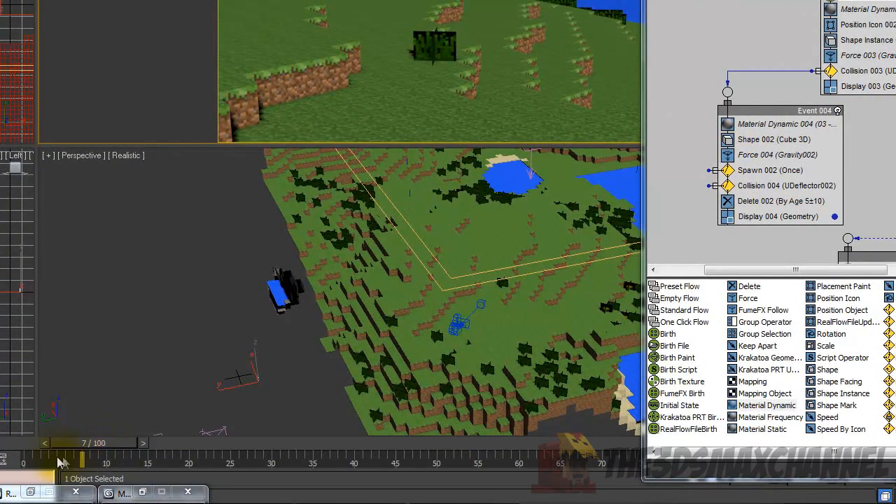
pyautogui.click(7, 446)
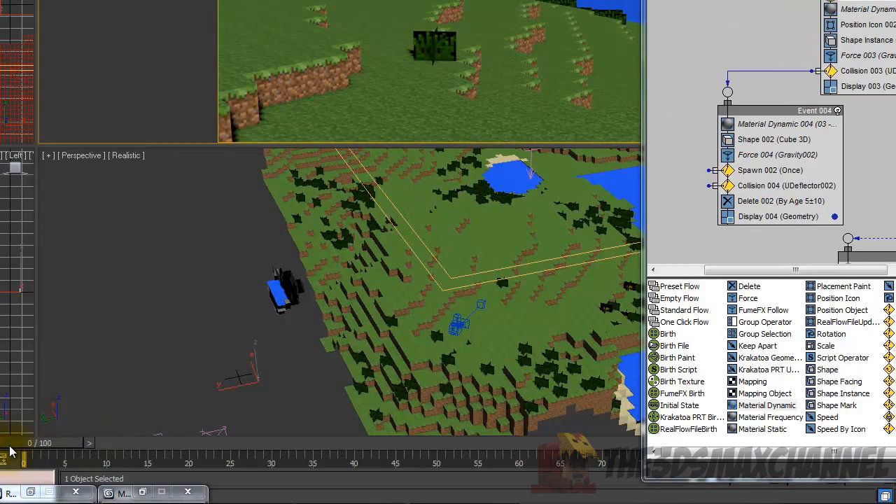
pyautogui.moveTo(16, 448); pyautogui.dragTo(395, 462)
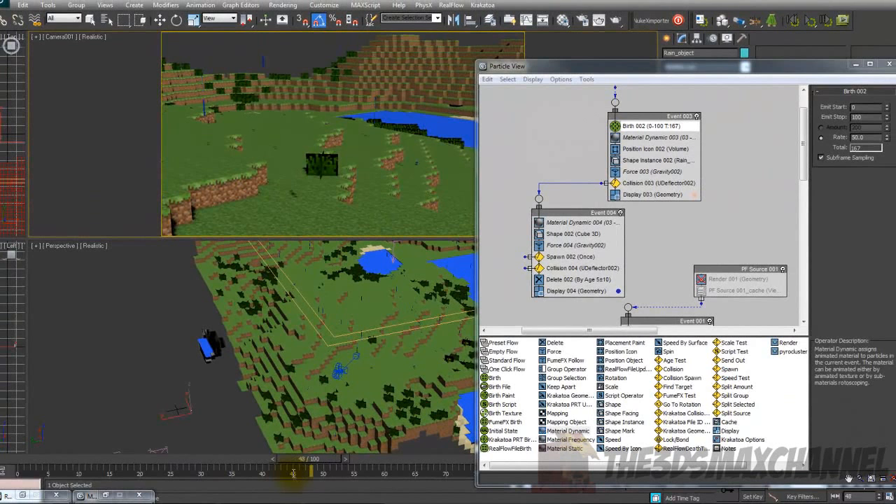
pyautogui.click(7, 458)
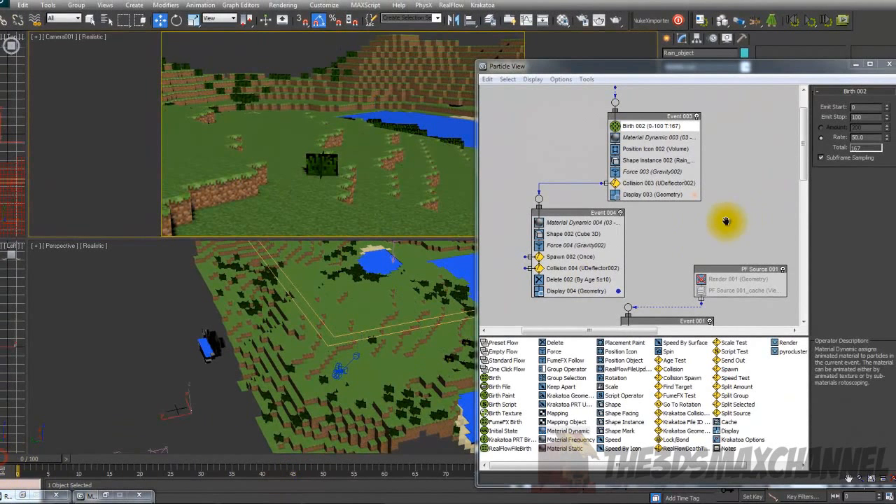
# Step: Set the display type of Display 003 in Event 003 to Lines
pyautogui.click(668, 195)
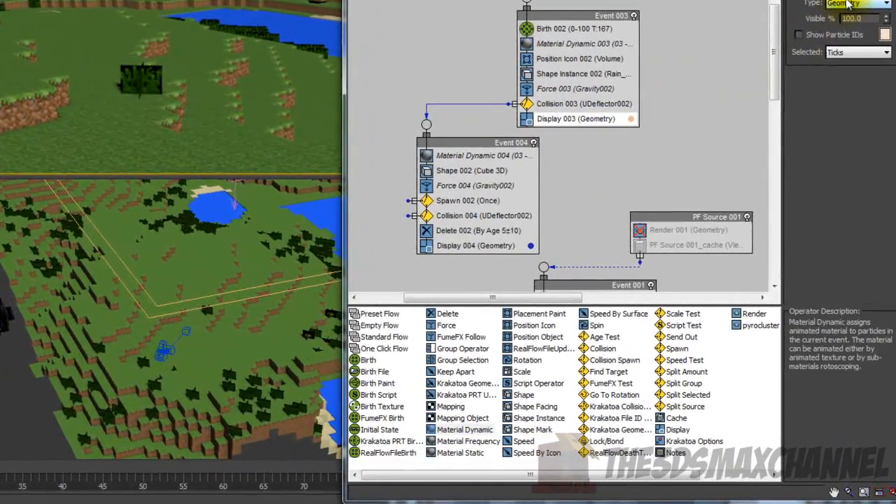
pyautogui.click(866, 103)
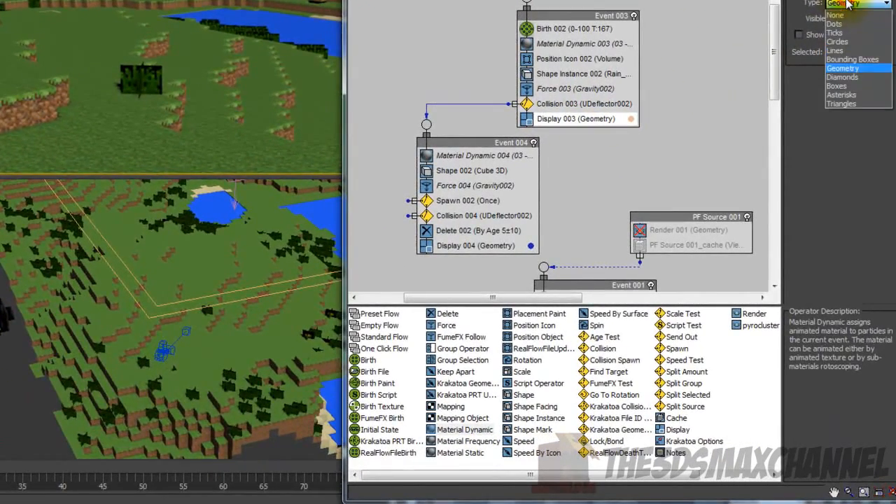
pyautogui.click(861, 52)
# Step: Set the display type of Display 004 in Event 004 to Dots
pyautogui.click(451, 246)
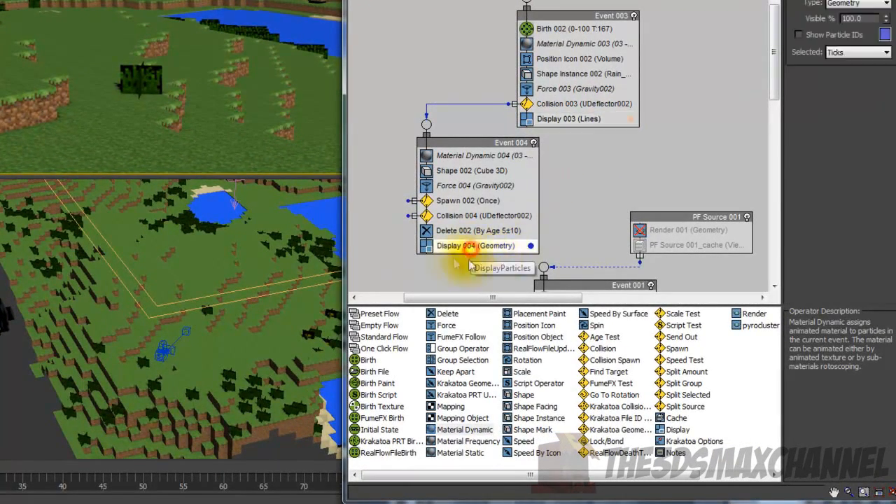
pyautogui.scroll(-2, 569, 194)
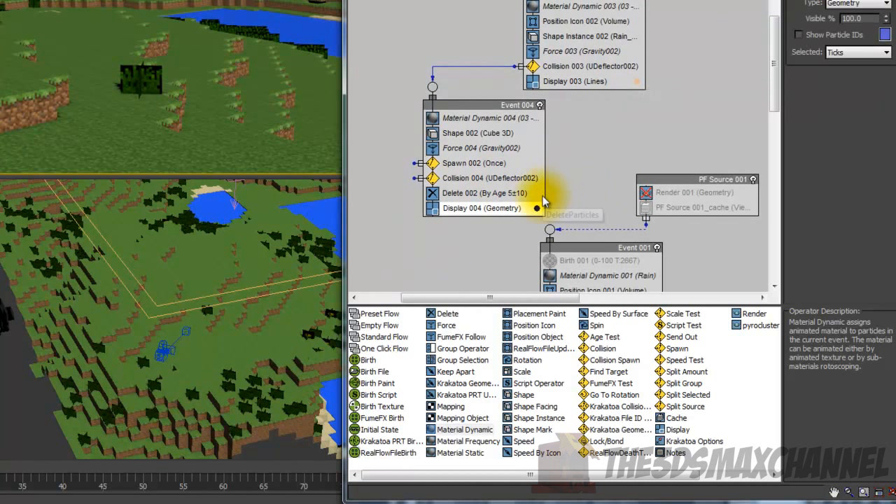
pyautogui.click(851, 3)
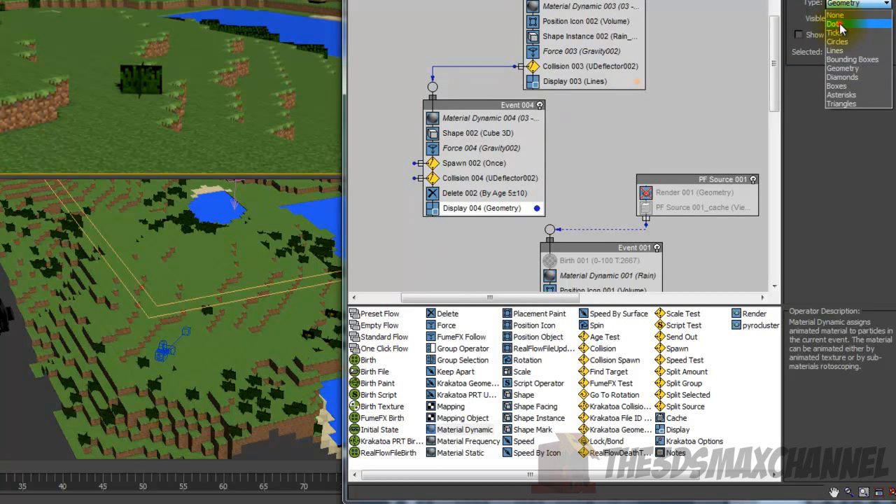
pyautogui.click(839, 18)
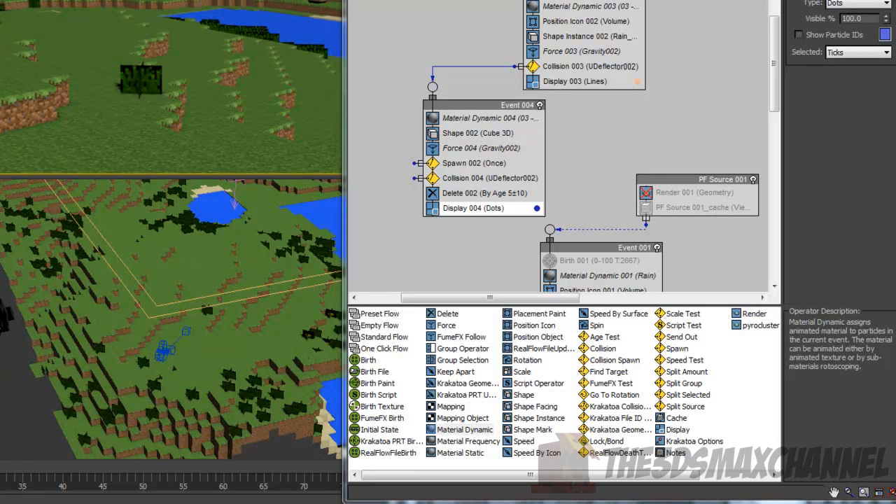
# Step: Preview the particles up to frame 37 and set the rate of Birth 002 in Event 003 to 800
pyautogui.moveTo(0, 482); pyautogui.dragTo(62, 486)
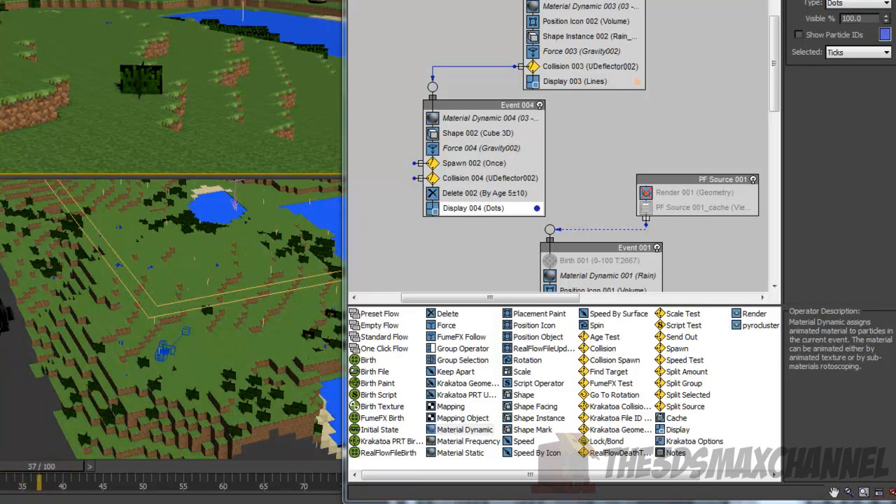
pyautogui.moveTo(398, 53); pyautogui.dragTo(371, 146, button='middle')
pyautogui.click(551, 89)
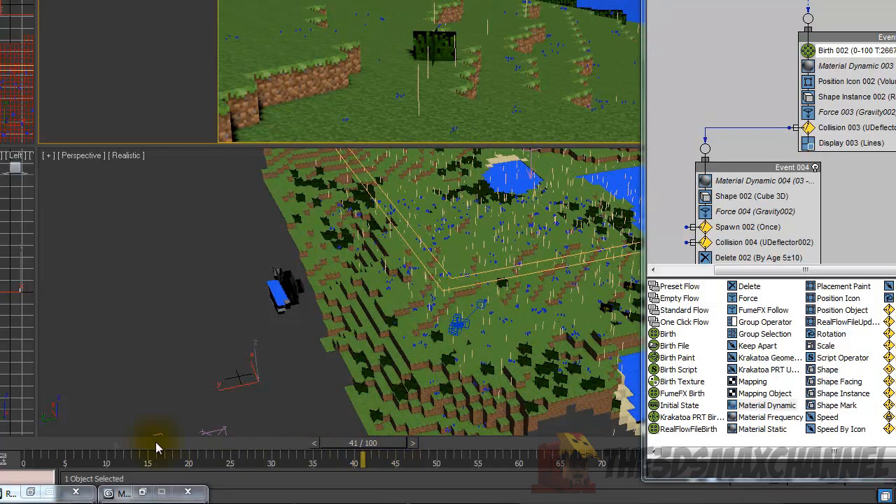
# Step: Scrub the timeline back and forth through the denser rain in the viewports and return to frame 0
pyautogui.click(509, 446)
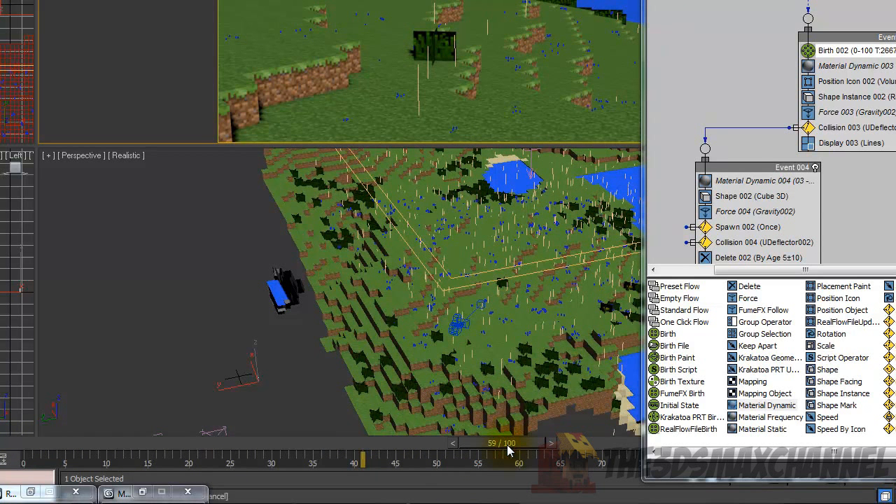
pyautogui.moveTo(509, 447); pyautogui.dragTo(501, 448)
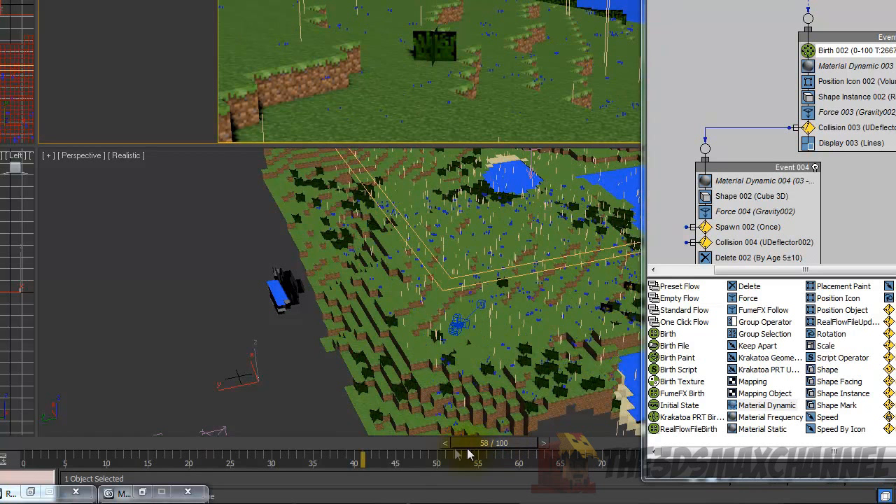
pyautogui.click(256, 446)
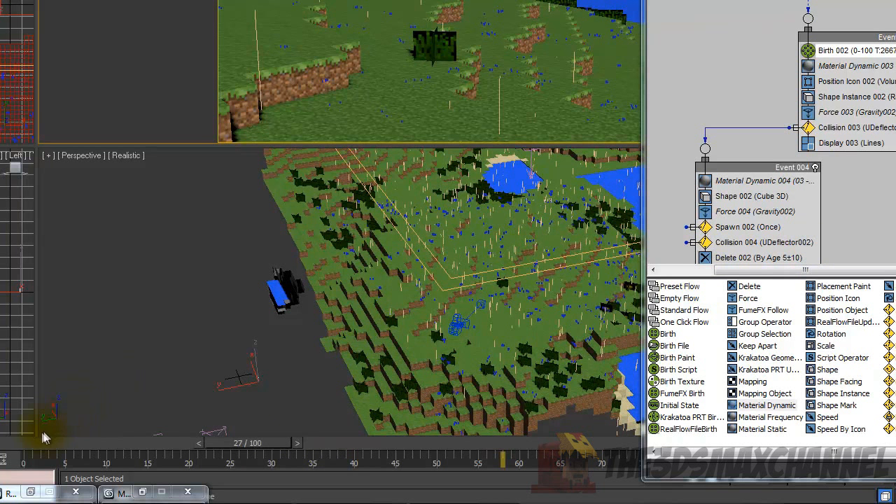
pyautogui.click(6, 446)
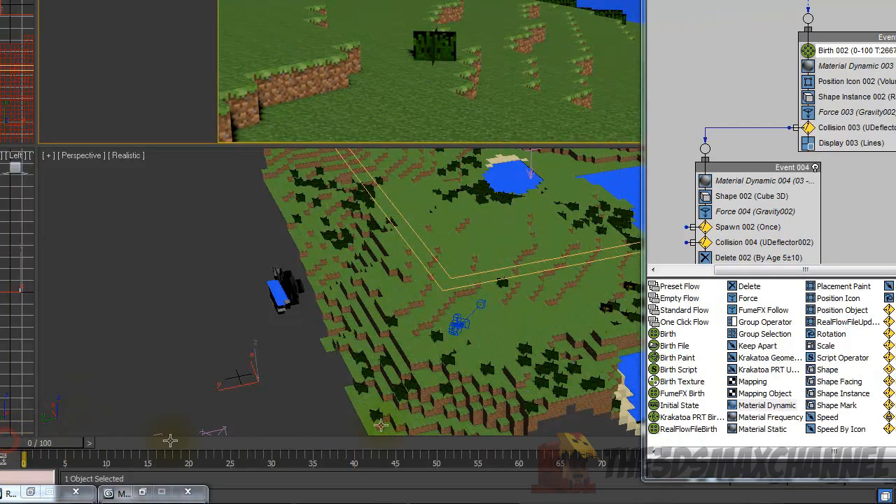
pyautogui.rightClick(388, 280)
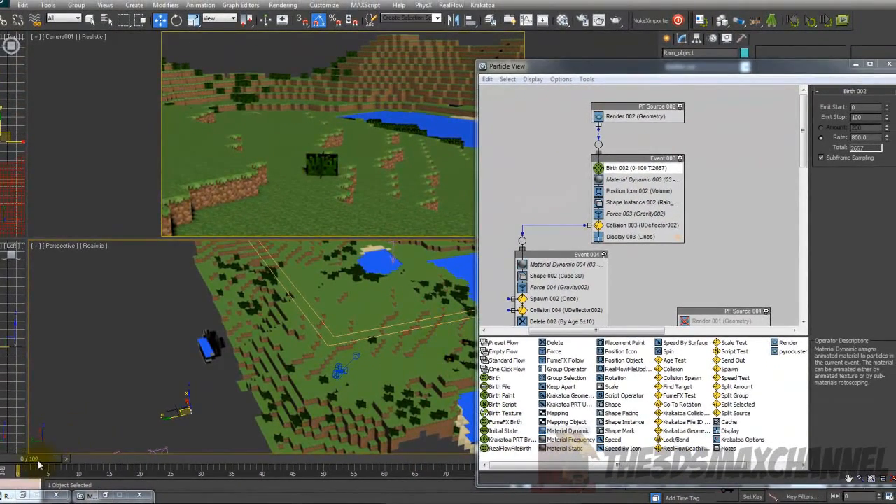
pyautogui.moveTo(38, 464); pyautogui.dragTo(159, 473)
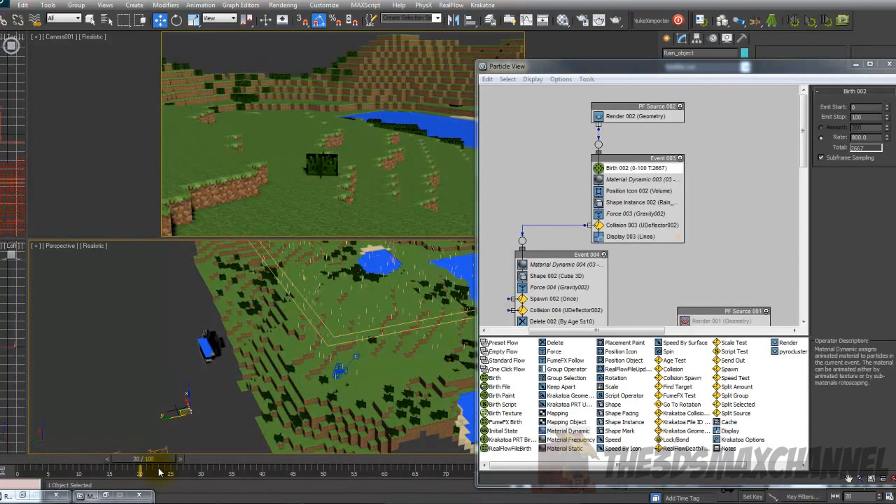
pyautogui.moveTo(567, 160); pyautogui.dragTo(564, 209, button='middle')
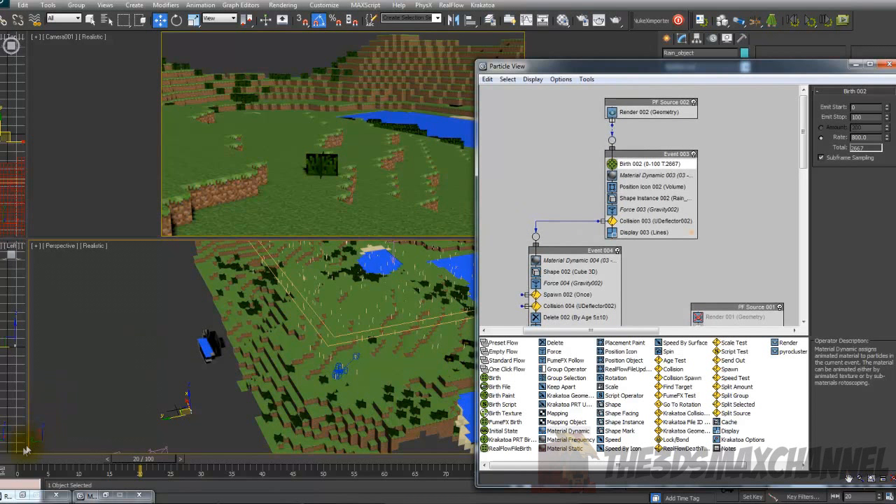
pyautogui.click(7, 464)
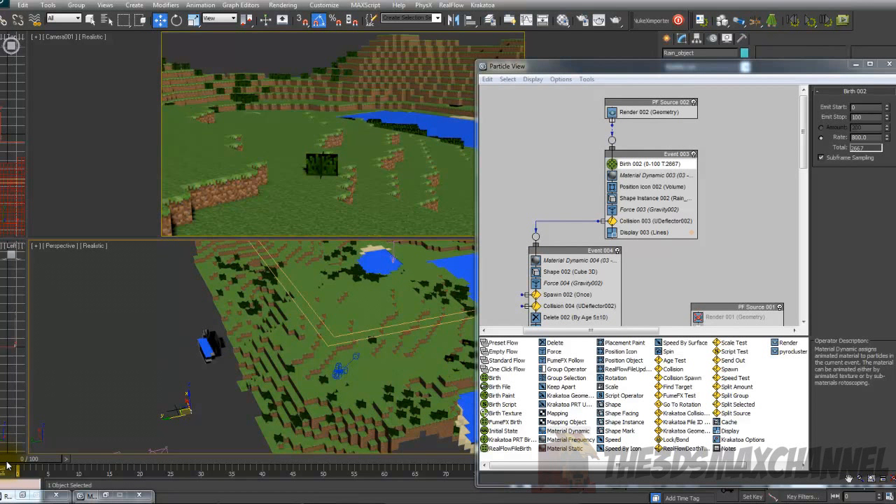
# Step: Run the pflow_auto_cache_0 script from the Scripts folder and move its window over the camera view
pyautogui.click(424, 5)
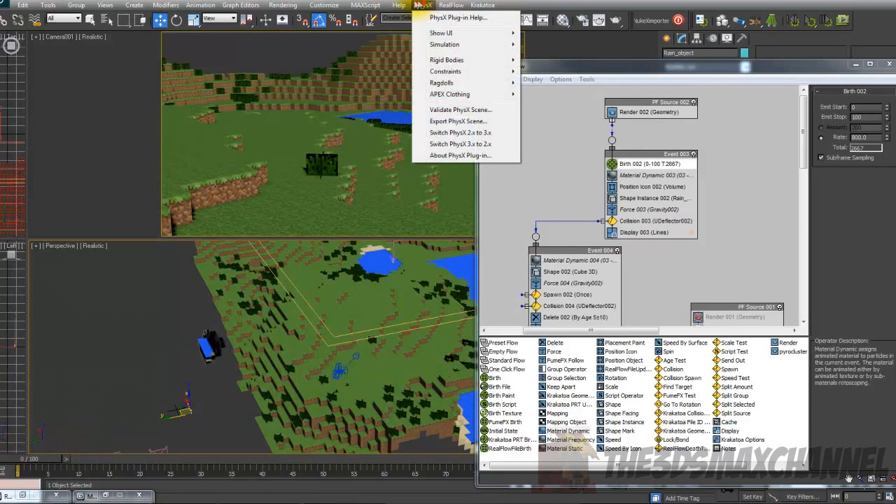
pyautogui.click(291, 5)
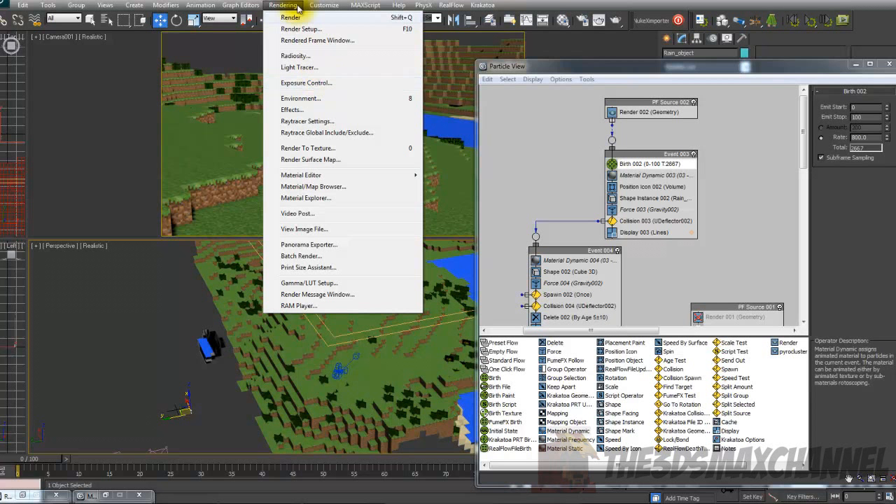
pyautogui.moveTo(352, 5)
pyautogui.moveTo(315, 6)
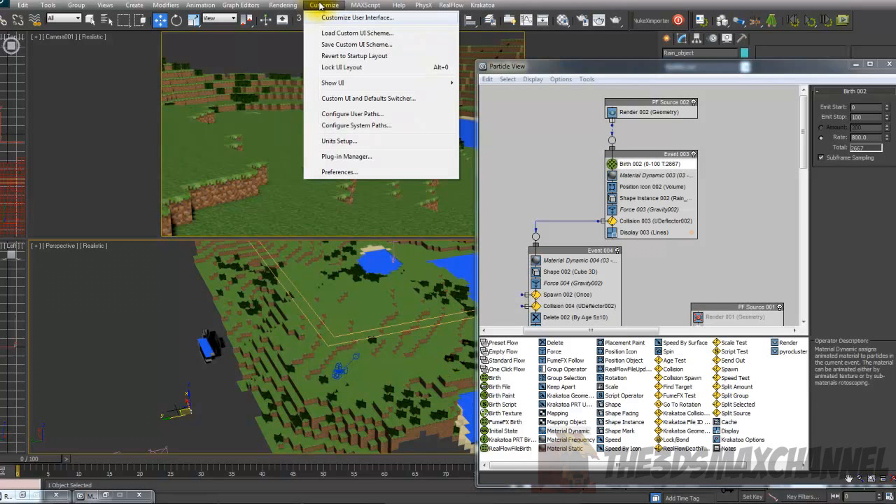
pyautogui.click(321, 5)
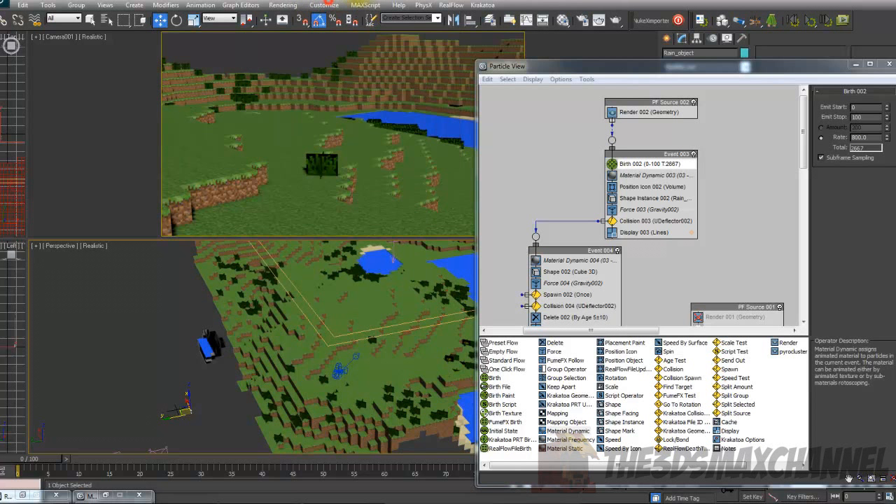
pyautogui.click(366, 5)
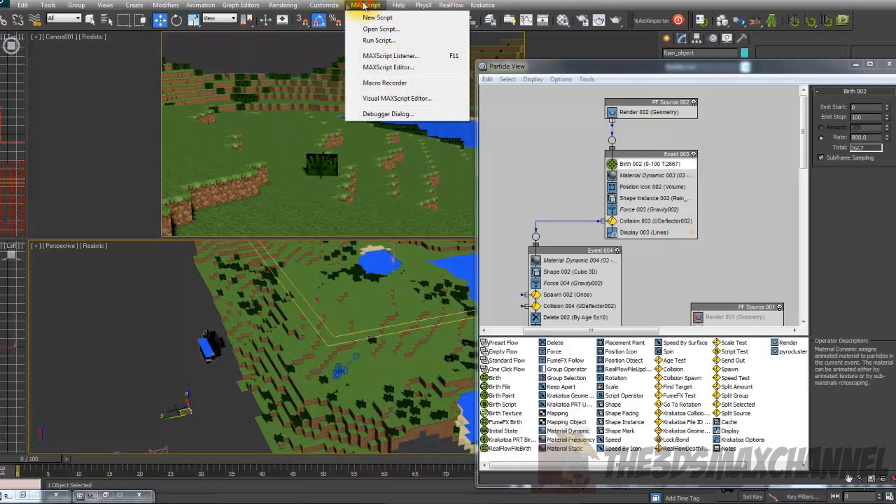
pyautogui.click(371, 41)
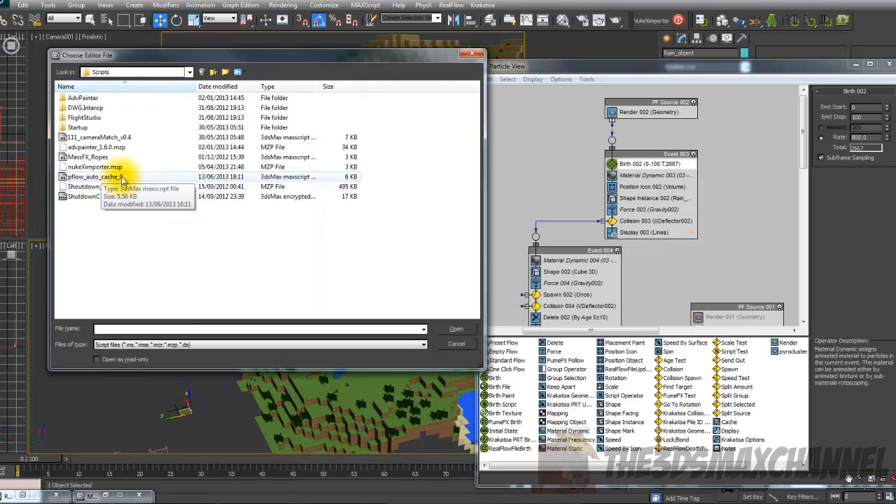
pyautogui.click(83, 178)
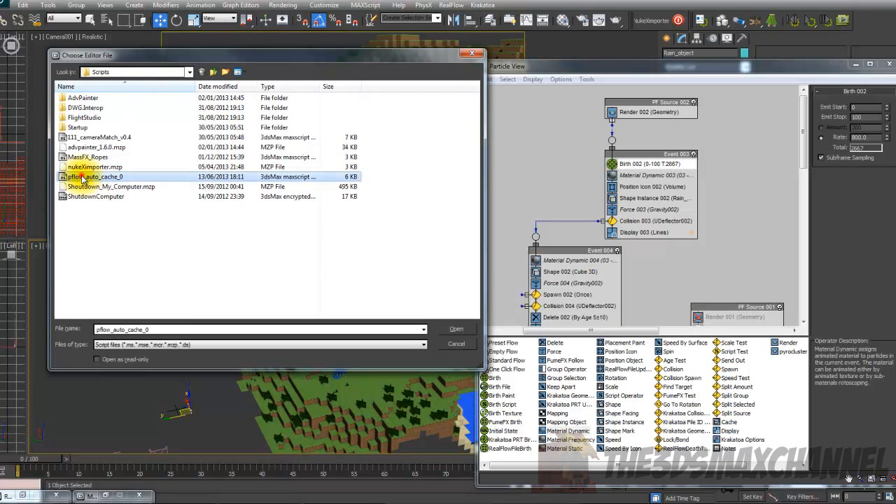
pyautogui.doubleClick(83, 177)
pyautogui.moveTo(434, 198); pyautogui.dragTo(122, 162)
# Step: Delete the unused PF Source 001 from the particle flow and bring the PF Source 002 setup back into view
pyautogui.moveTo(550, 189); pyautogui.dragTo(488, 119, button='middle')
pyautogui.moveTo(602, 196); pyautogui.dragTo(611, 184, button='middle')
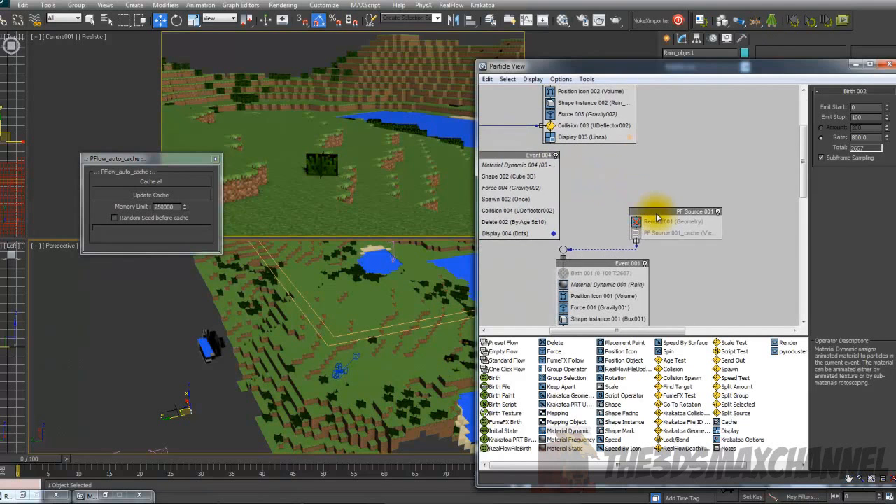
pyautogui.click(651, 212)
pyautogui.press('Delete')
pyautogui.moveTo(606, 262); pyautogui.dragTo(646, 148, button='middle')
pyautogui.moveTo(638, 188); pyautogui.dragTo(658, 282, button='middle')
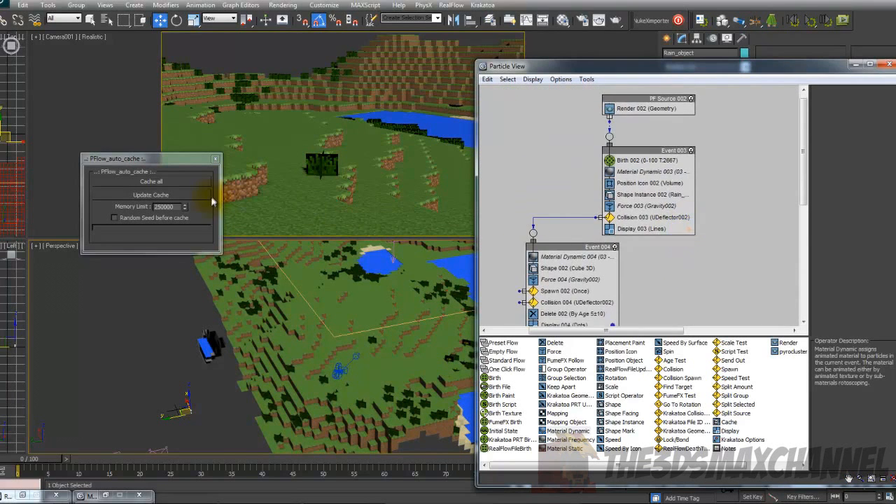
# Step: Scrub the timeline to frame 42 to check the uncached rain and return to frame 0
pyautogui.moveTo(55, 459); pyautogui.dragTo(185, 468)
pyautogui.moveTo(251, 460); pyautogui.dragTo(403, 464)
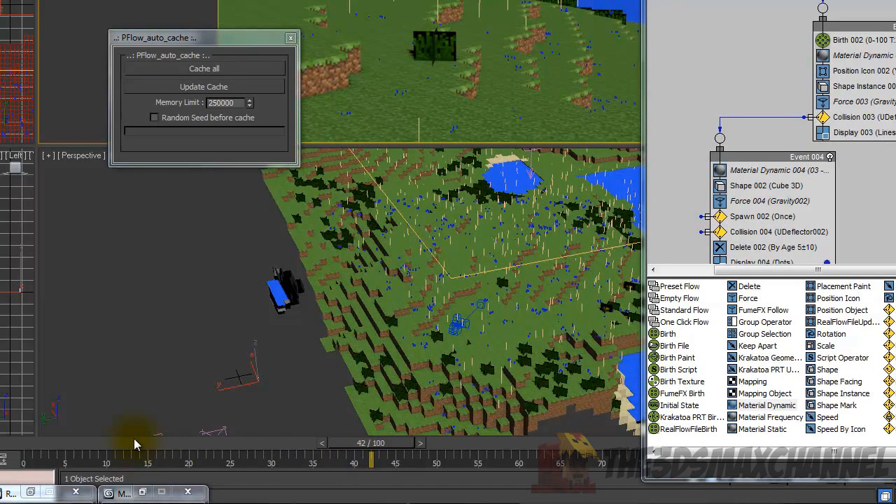
pyautogui.click(24, 443)
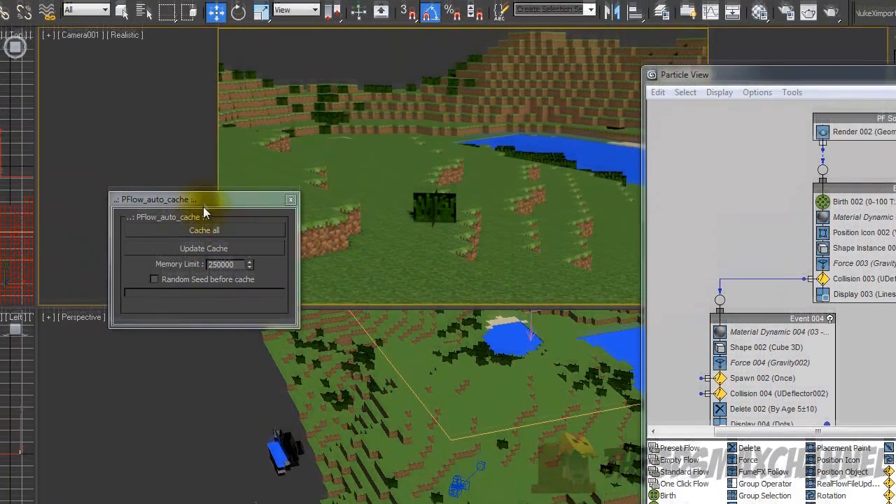
# Step: Cache all particle flows with the PFlow_auto_cache script and dismiss the completion message
pyautogui.moveTo(218, 40); pyautogui.dragTo(234, 35)
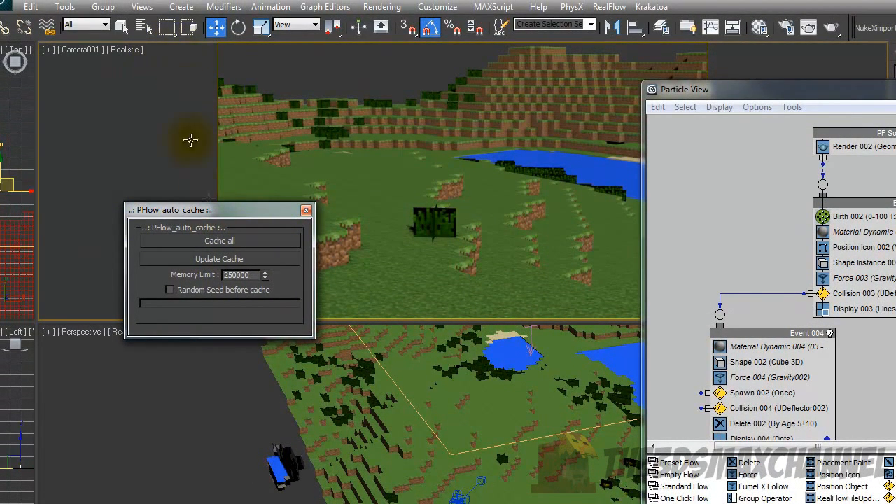
pyautogui.moveTo(221, 212); pyautogui.dragTo(222, 192)
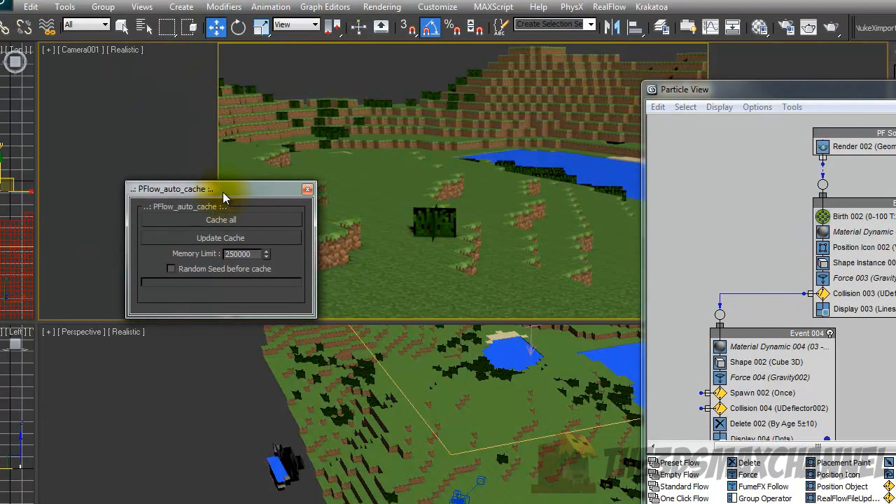
pyautogui.moveTo(218, 184); pyautogui.dragTo(170, 95)
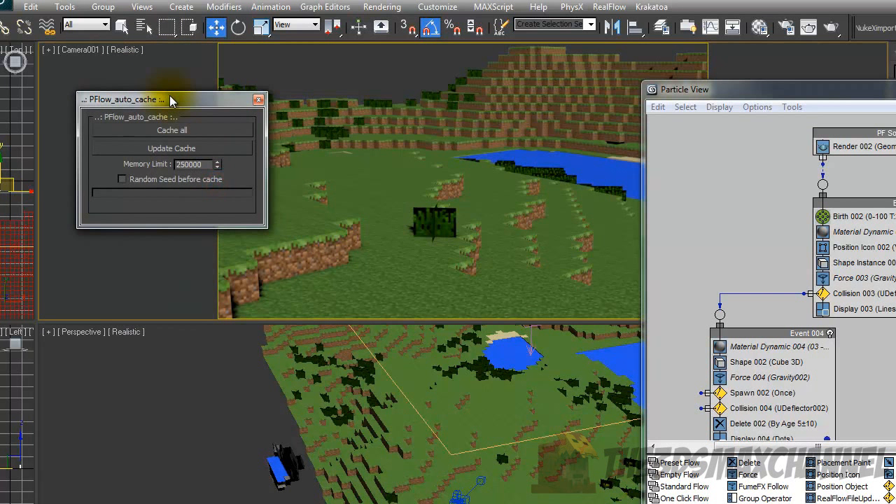
pyautogui.click(183, 129)
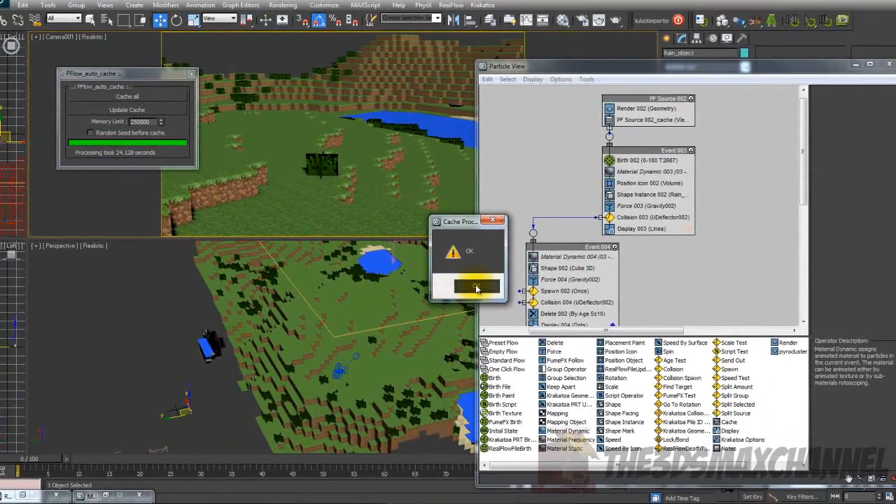
pyautogui.click(476, 287)
# Step: Move the cache and Particle View windows aside and play back the cached rain in the camera view
pyautogui.moveTo(140, 75); pyautogui.dragTo(777, 37)
pyautogui.moveTo(645, 68); pyautogui.dragTo(661, 19)
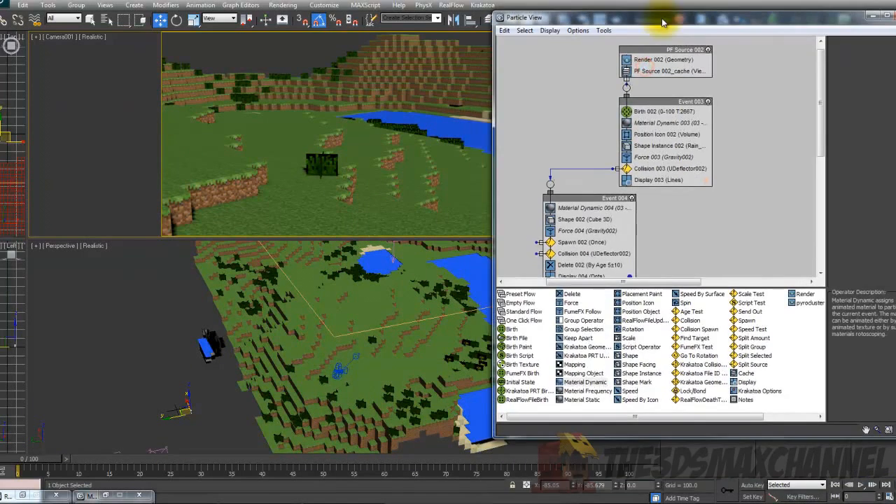
pyautogui.click(859, 485)
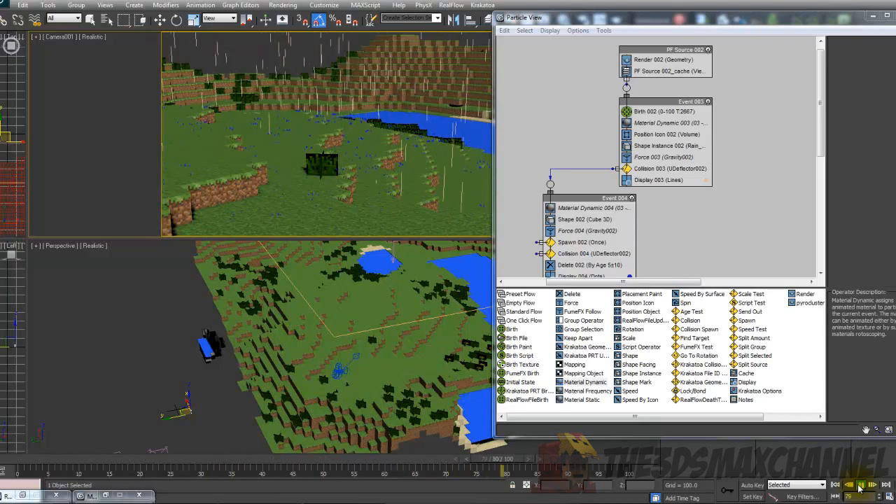
pyautogui.click(860, 485)
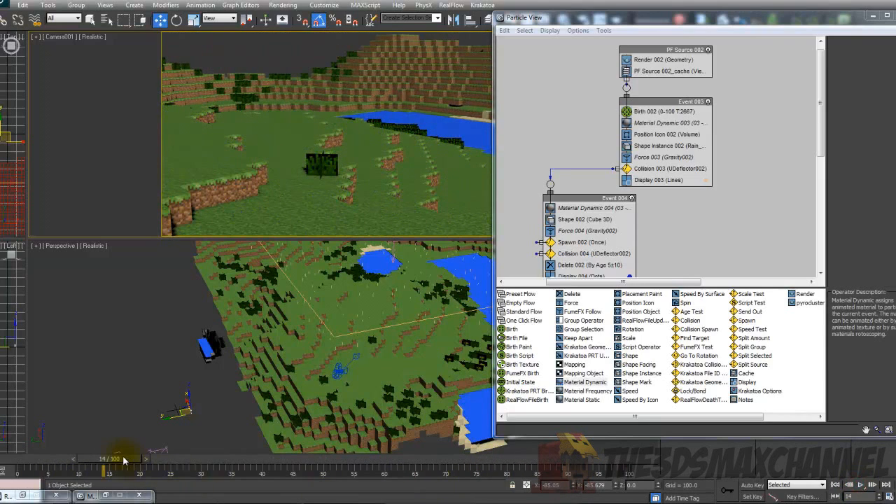
# Step: Go to frame 36 and render it from Camera001
pyautogui.moveTo(179, 464); pyautogui.dragTo(257, 468)
pyautogui.press('w')
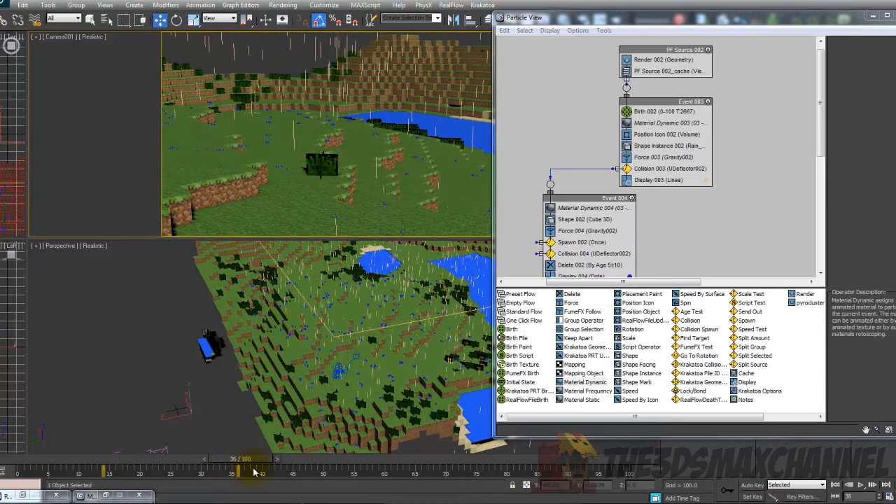
pyautogui.click(285, 5)
pyautogui.click(290, 7)
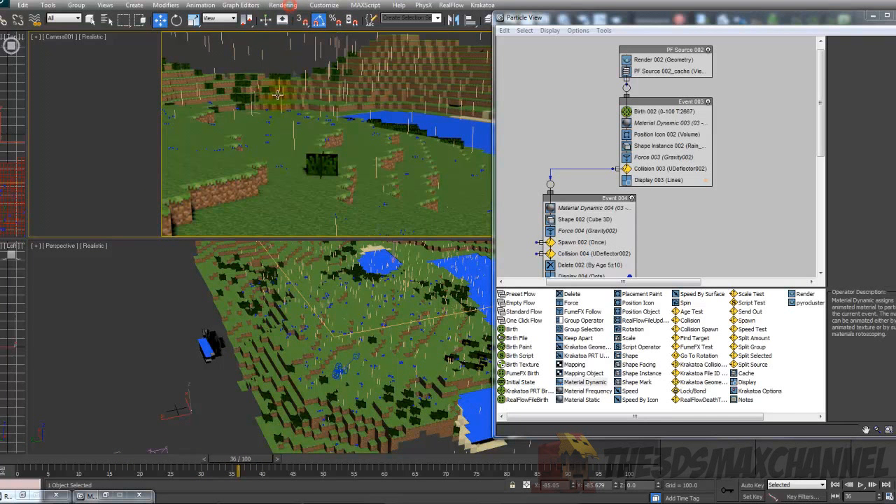
pyautogui.click(285, 6)
pyautogui.click(287, 18)
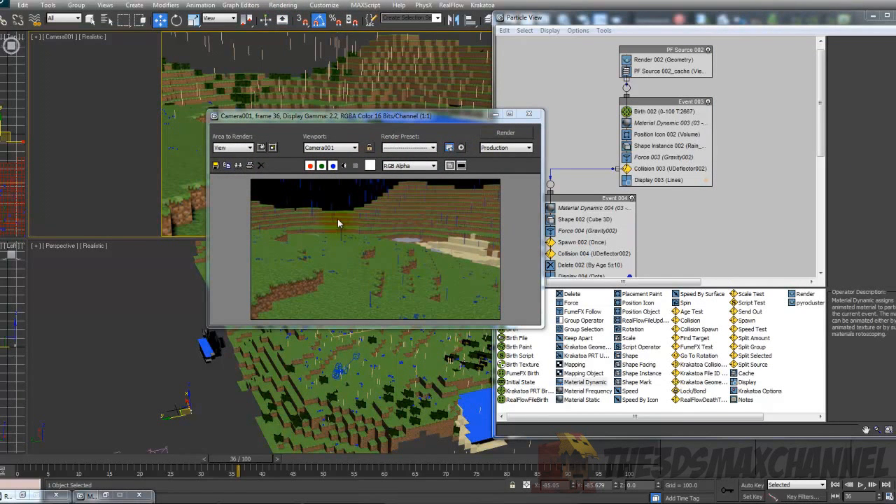
# Step: Close the frame 36 render window and bring the PF Source 002 event into view in Particle View
pyautogui.moveTo(406, 116); pyautogui.dragTo(378, 115)
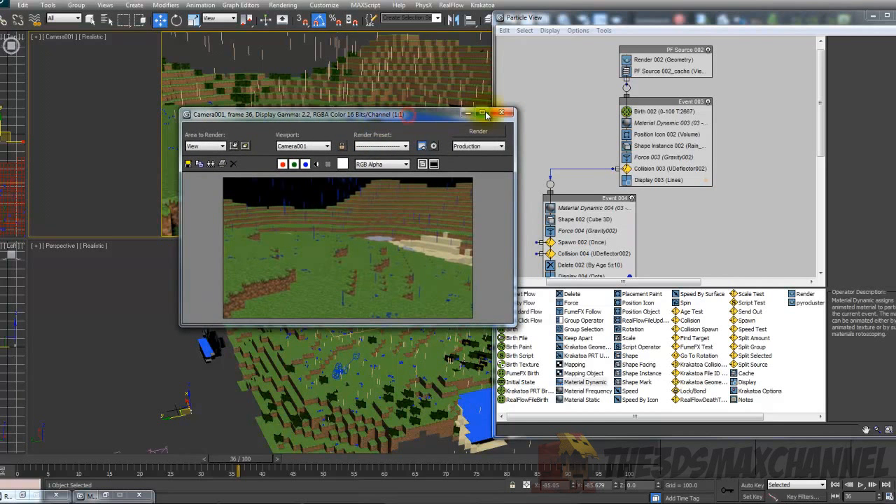
pyautogui.click(500, 112)
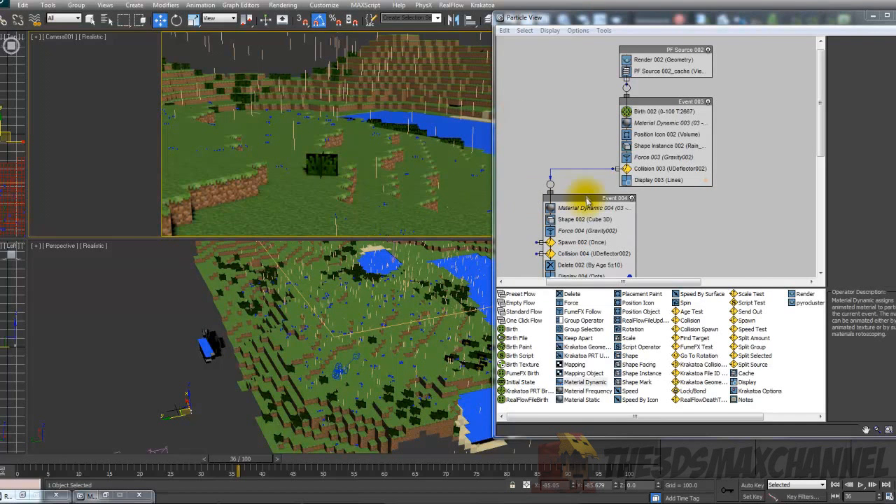
pyautogui.moveTo(576, 149); pyautogui.dragTo(588, 145, button='middle')
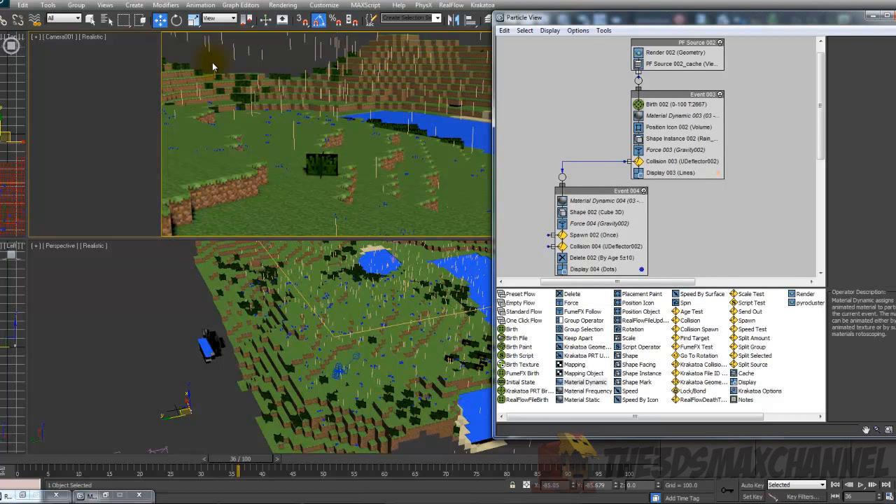
pyautogui.rightClick(591, 109)
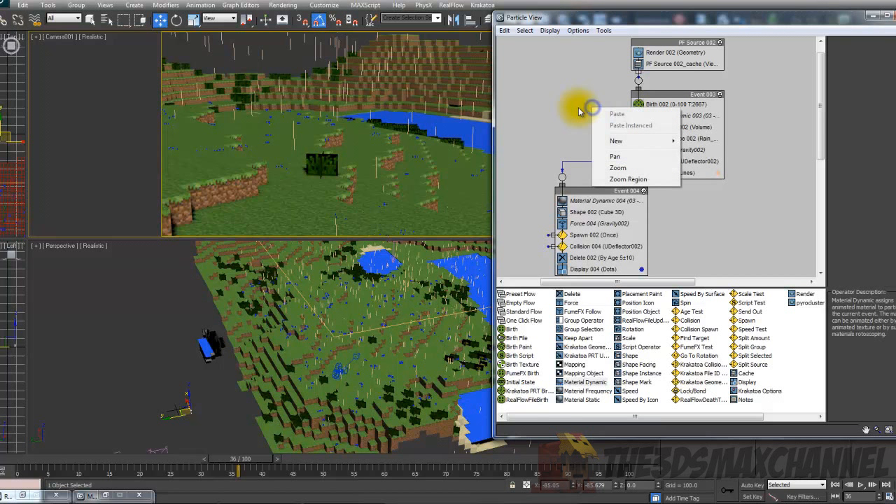
pyautogui.click(579, 102)
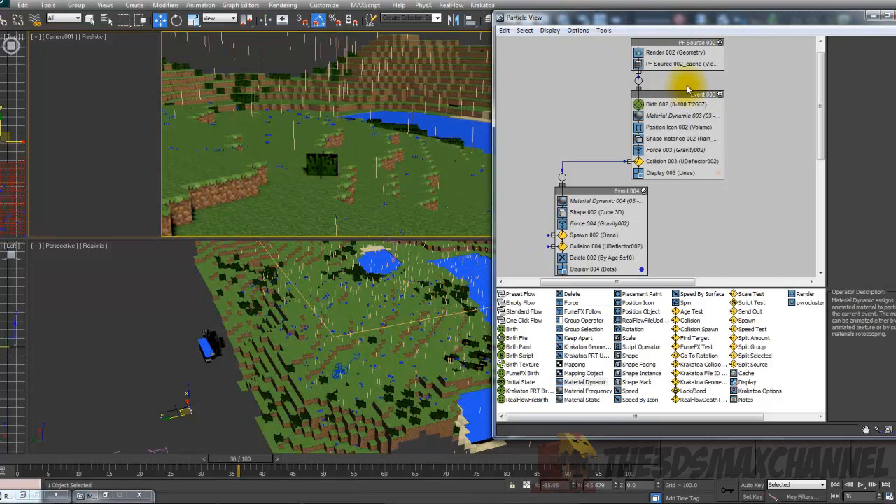
# Step: Set the motion blur type of PF Source 002 to Object in its object properties
pyautogui.click(687, 44)
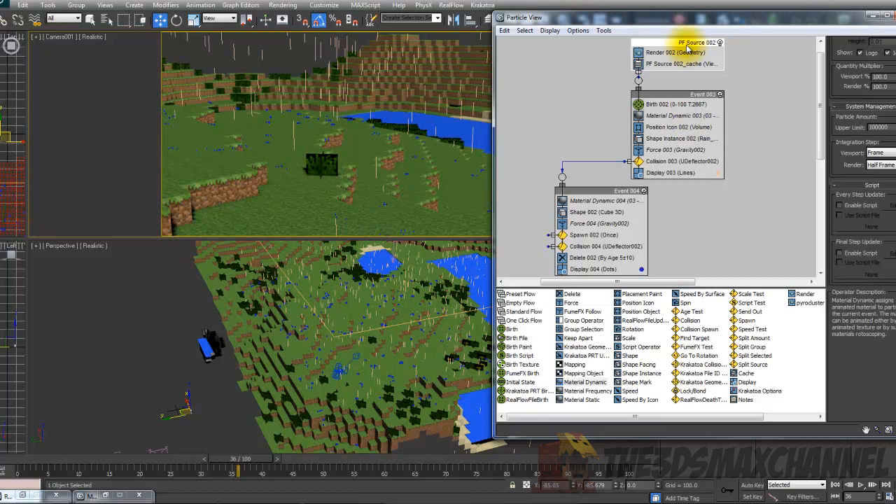
pyautogui.rightClick(690, 47)
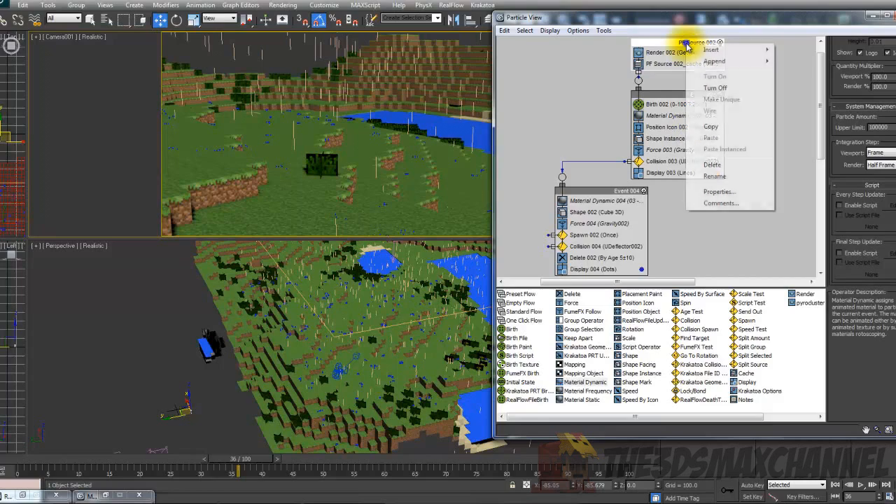
pyautogui.click(677, 43)
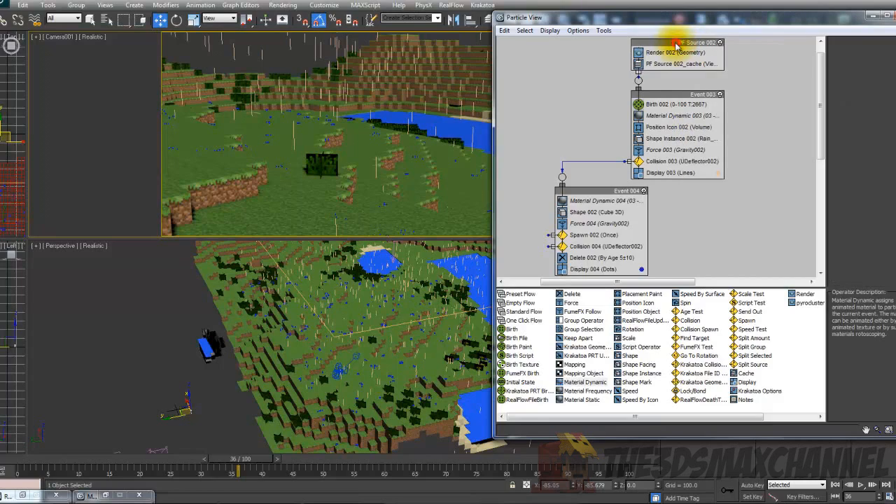
pyautogui.rightClick(686, 43)
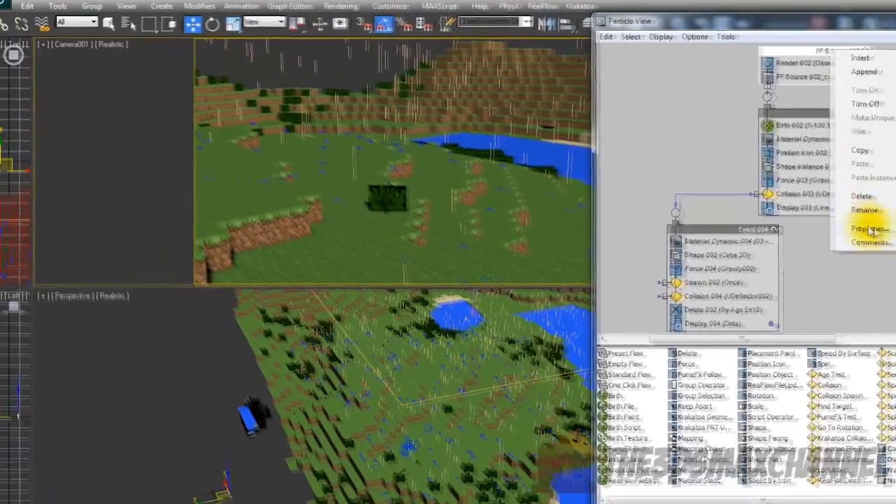
pyautogui.click(870, 230)
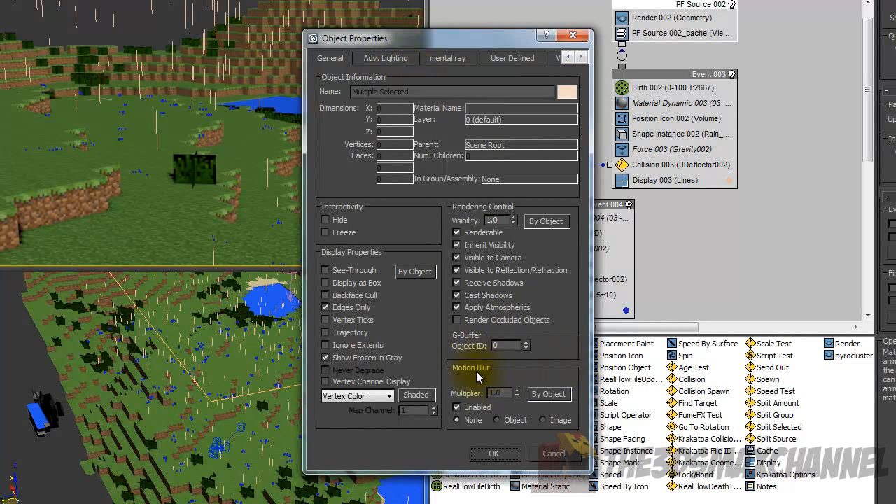
pyautogui.click(497, 420)
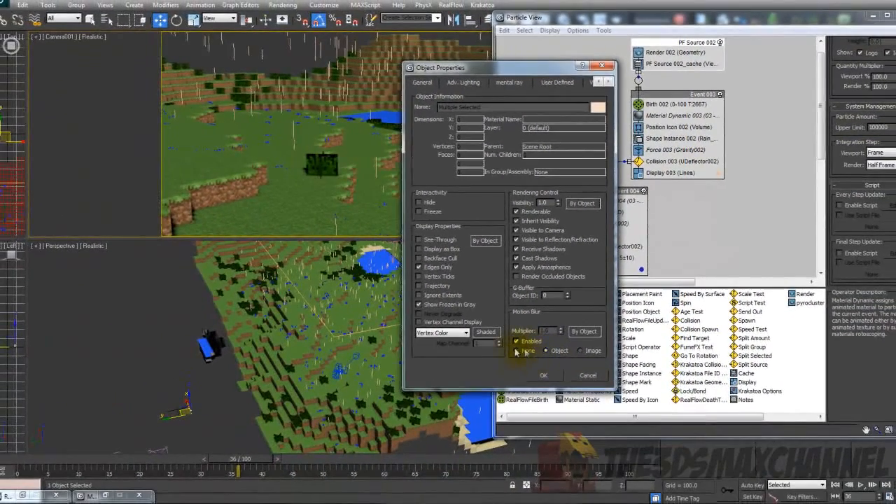
pyautogui.click(546, 376)
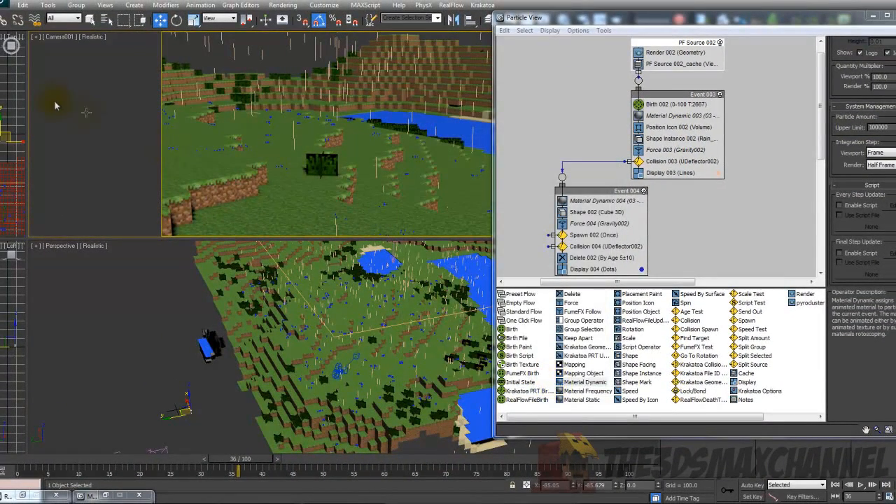
# Step: Activate the Camera001 view and render frame 36 with the object motion blur applied
pyautogui.rightClick(103, 101)
pyautogui.click(279, 6)
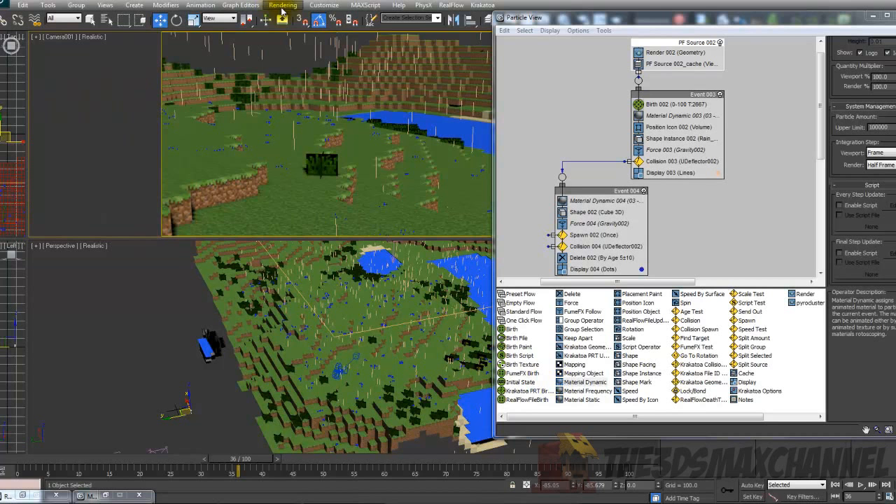
pyautogui.click(283, 6)
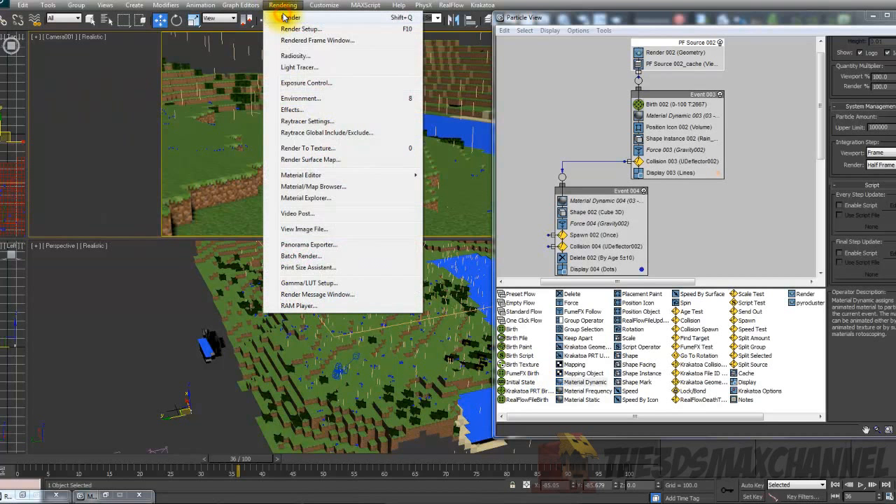
pyautogui.click(287, 16)
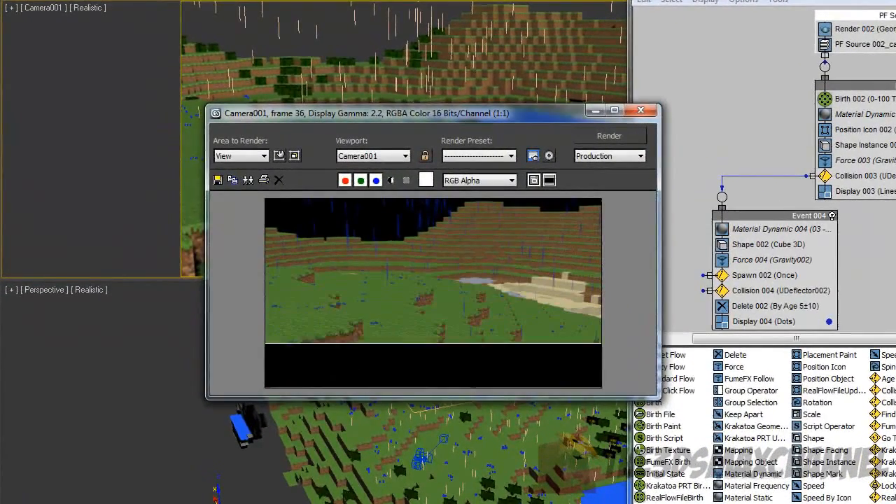
# Step: Inspect the raindrops and splashes in the rendered frame at different magnifications, and close the render window
pyautogui.keyDown('ctrl'); pyautogui.click(419, 331); pyautogui.keyUp('ctrl')
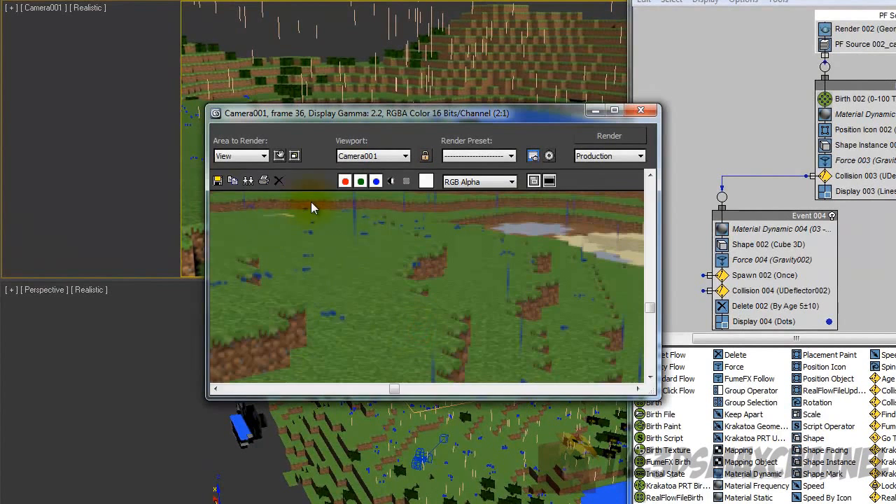
pyautogui.scroll(-1, 310, 202)
pyautogui.scroll(1, 382, 232)
pyautogui.scroll(1, 401, 304)
pyautogui.scroll(-2, 374, 320)
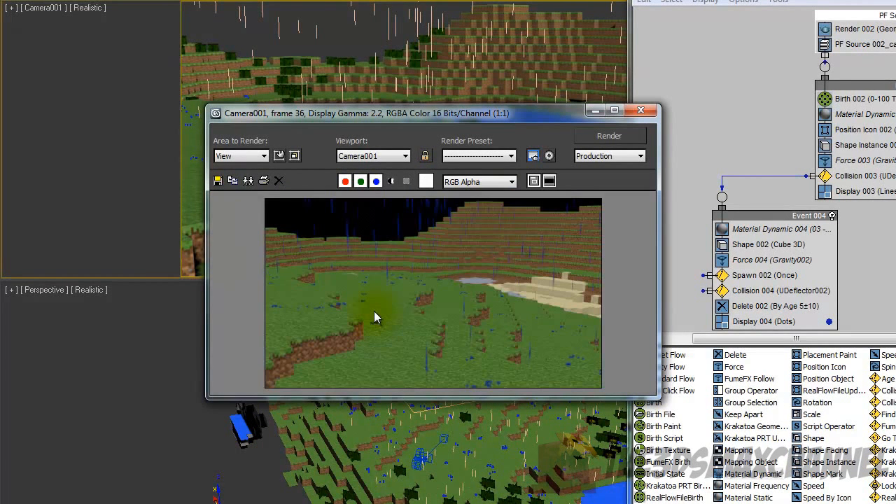
pyautogui.scroll(1, 424, 274)
pyautogui.scroll(-1, 320, 245)
pyautogui.scroll(1, 373, 254)
pyautogui.scroll(-2, 371, 262)
pyautogui.scroll(2, 367, 253)
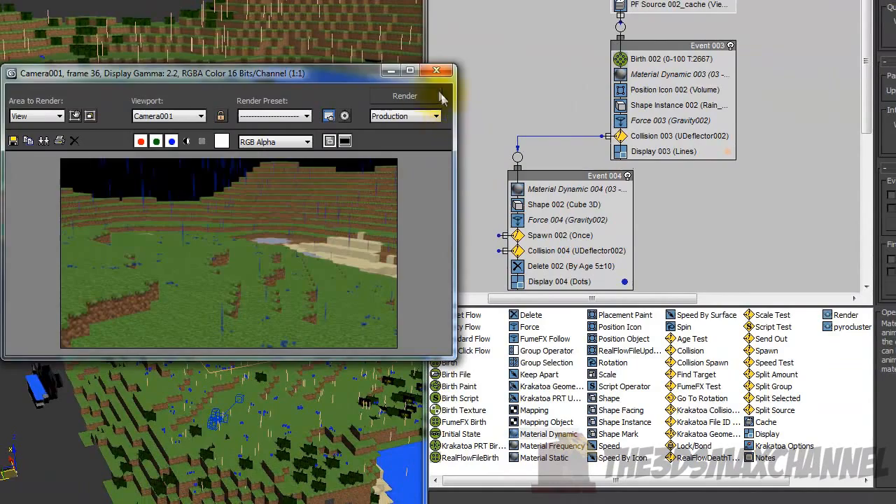
pyautogui.click(492, 80)
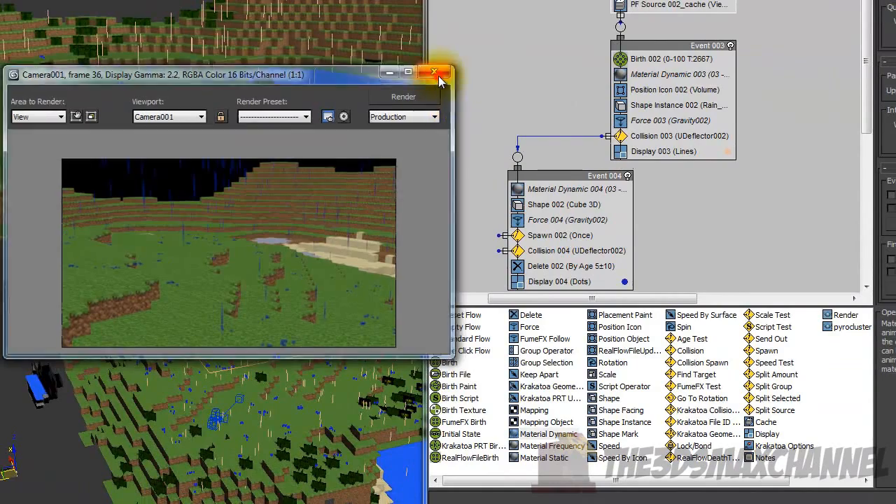
# Step: Set the motion blur type of Event 003 to Image in its object properties
pyautogui.rightClick(661, 48)
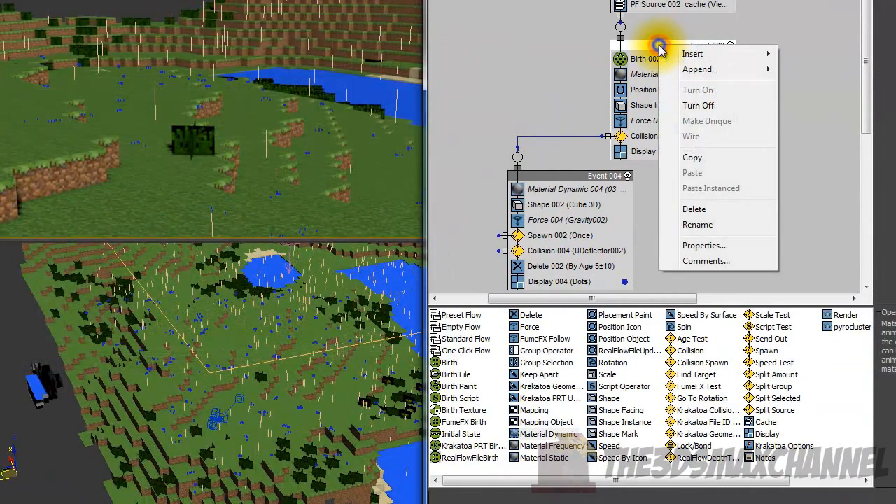
pyautogui.click(702, 249)
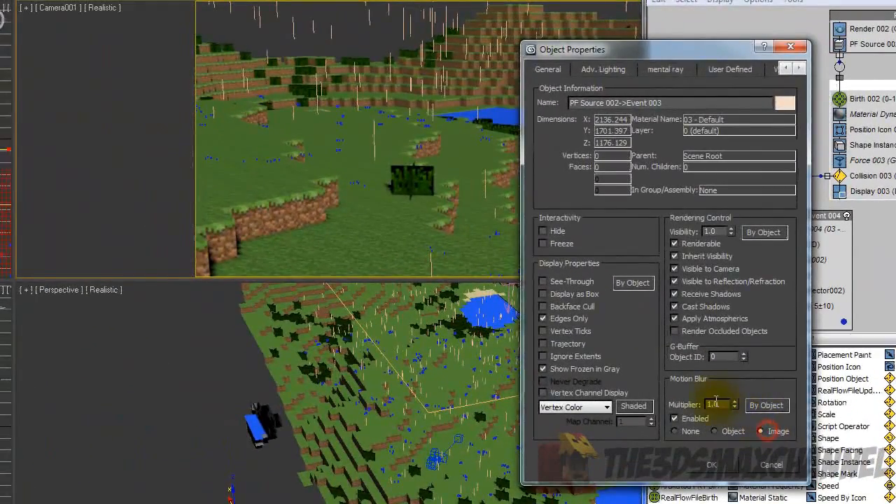
pyautogui.click(711, 465)
# Step: Render Camera001 at frame 36 with the image motion blur, inspect the result up close and close the render window
pyautogui.rightClick(148, 82)
pyautogui.click(148, 83)
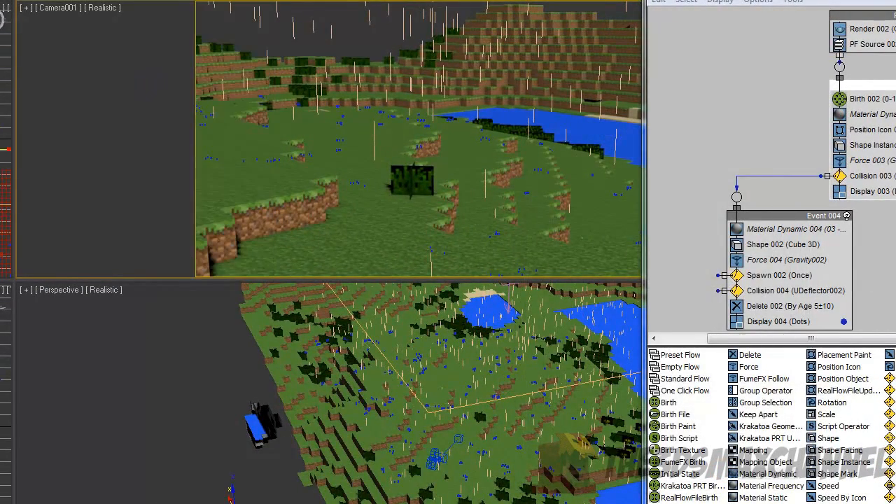
pyautogui.click(346, 0)
pyautogui.click(364, 8)
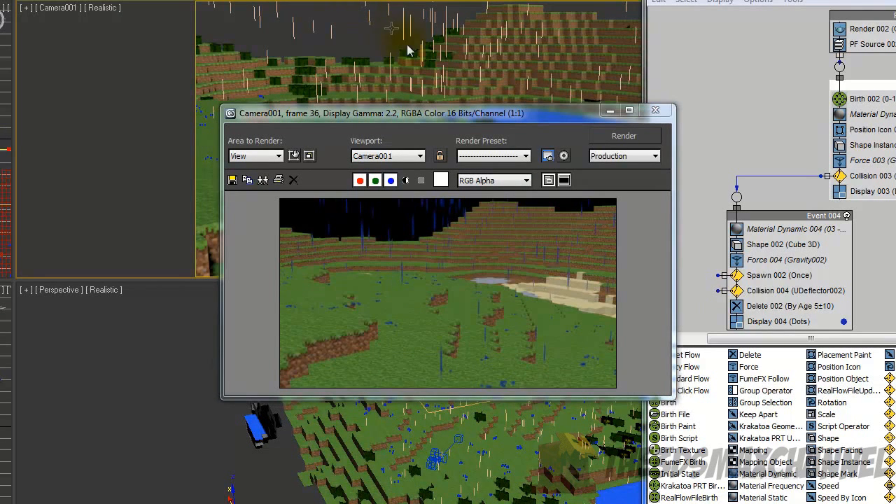
pyautogui.keyDown('ctrl'); pyautogui.click(499, 318); pyautogui.keyUp('ctrl')
pyautogui.scroll(-1, 470, 275)
pyautogui.click(647, 110)
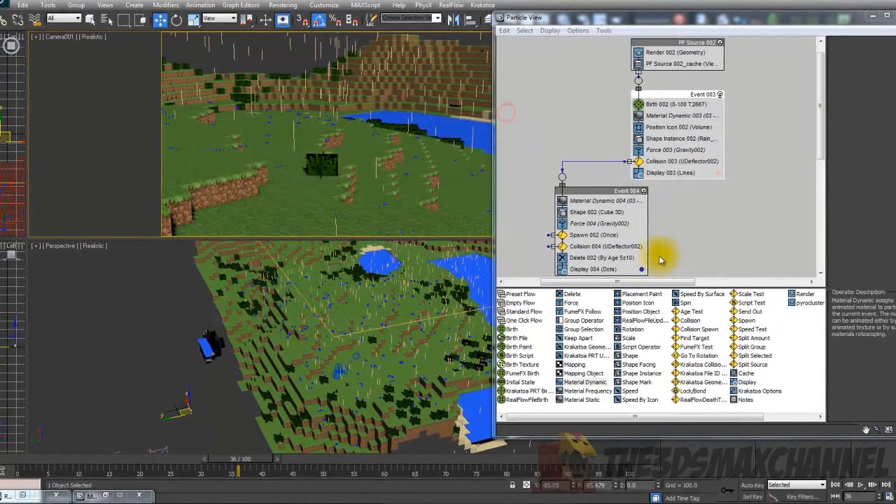
# Step: Reopen the object properties of Event 003, review its motion blur options and accept the dialog
pyautogui.rightClick(689, 94)
pyautogui.click(710, 246)
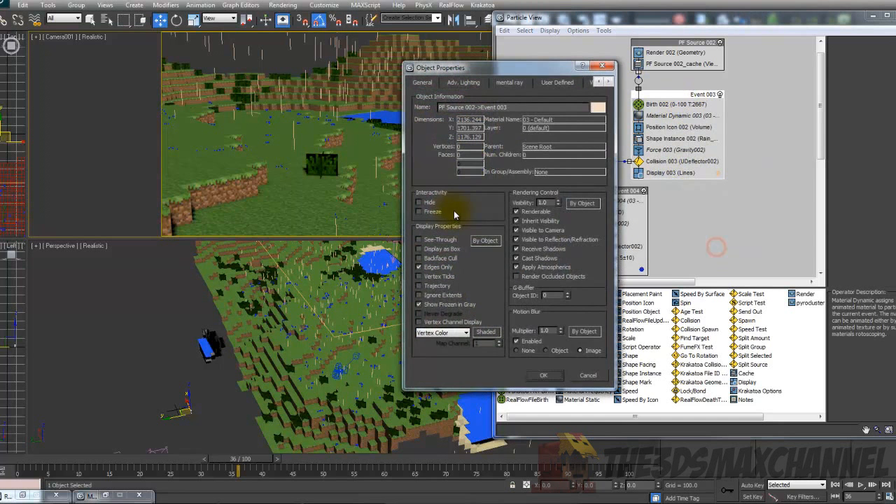
pyautogui.click(574, 334)
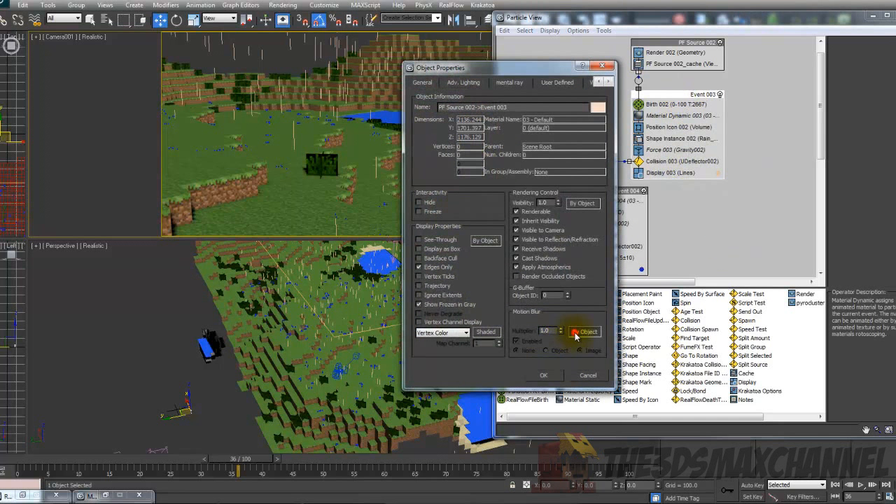
pyautogui.click(574, 334)
pyautogui.click(558, 350)
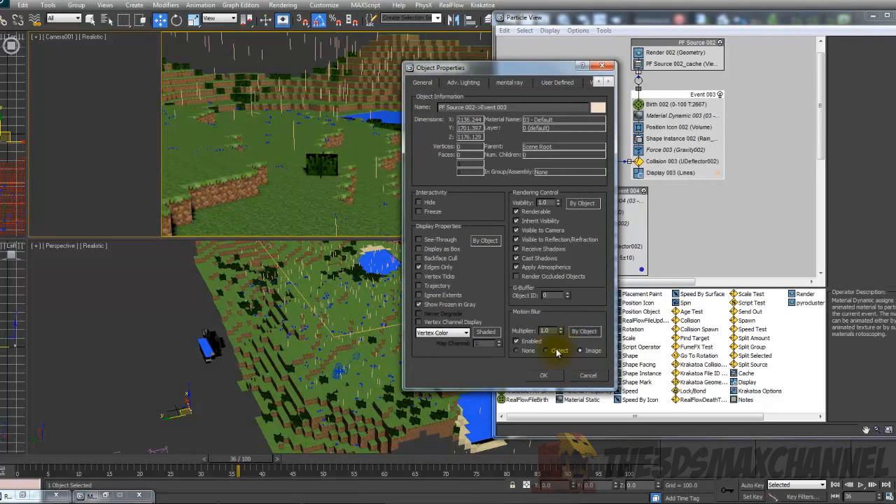
pyautogui.click(543, 375)
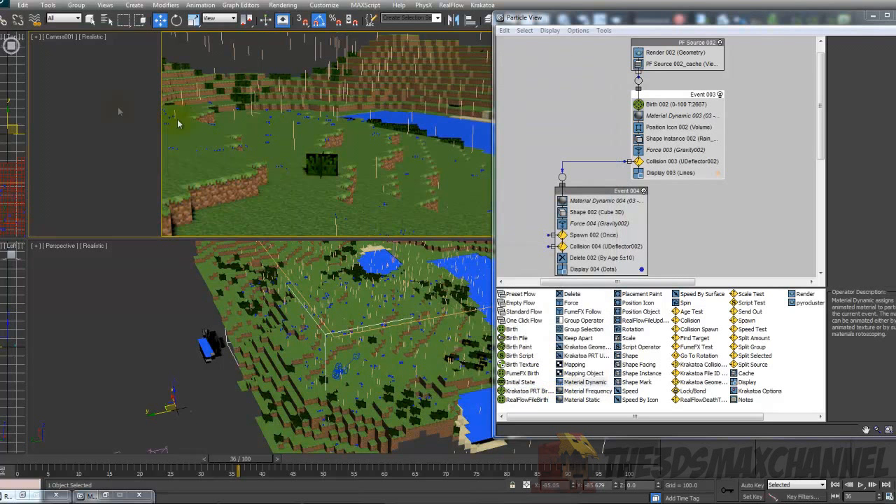
# Step: Scrub the timeline through the cached rain animation and return to frame 0
pyautogui.rightClick(90, 107)
pyautogui.click(99, 112)
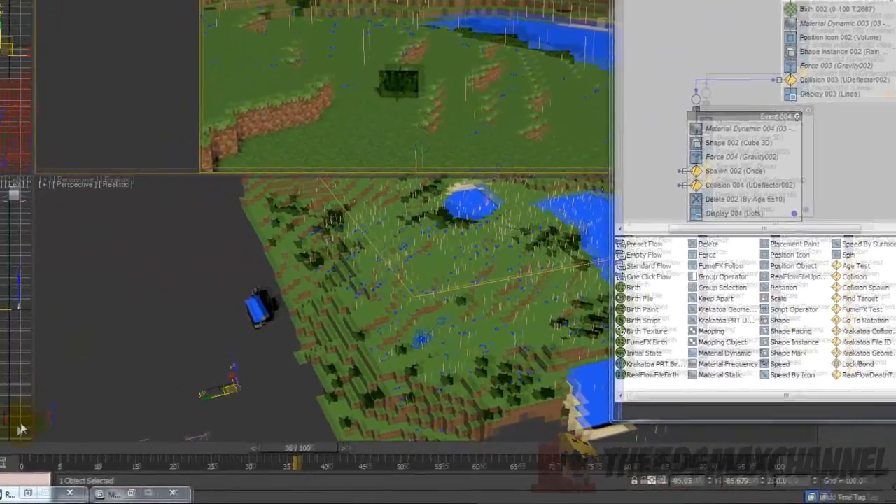
pyautogui.click(3, 460)
pyautogui.moveTo(3, 446); pyautogui.dragTo(688, 478)
pyautogui.click(3, 459)
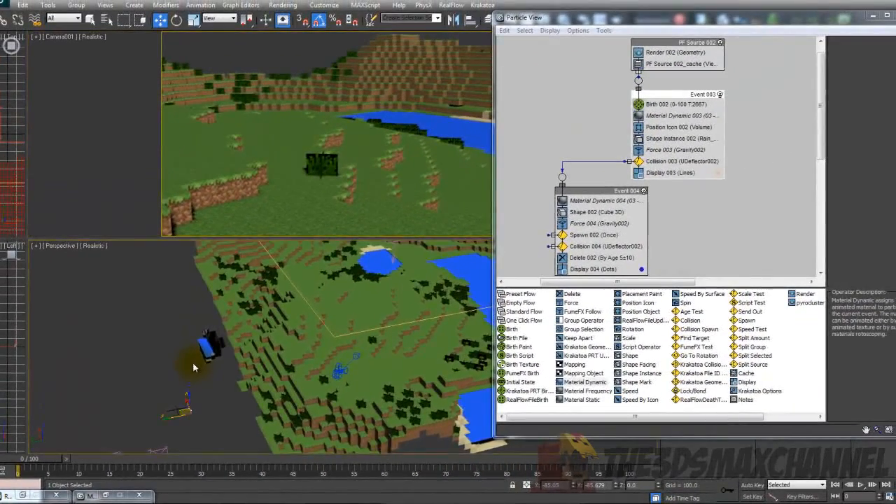
# Step: Select the UDeflector002 space warp beside the terrain, move Particle View off the command panel and minimize it
pyautogui.scroll(-4, 262, 321)
pyautogui.moveTo(198, 374); pyautogui.dragTo(261, 329, button='middle')
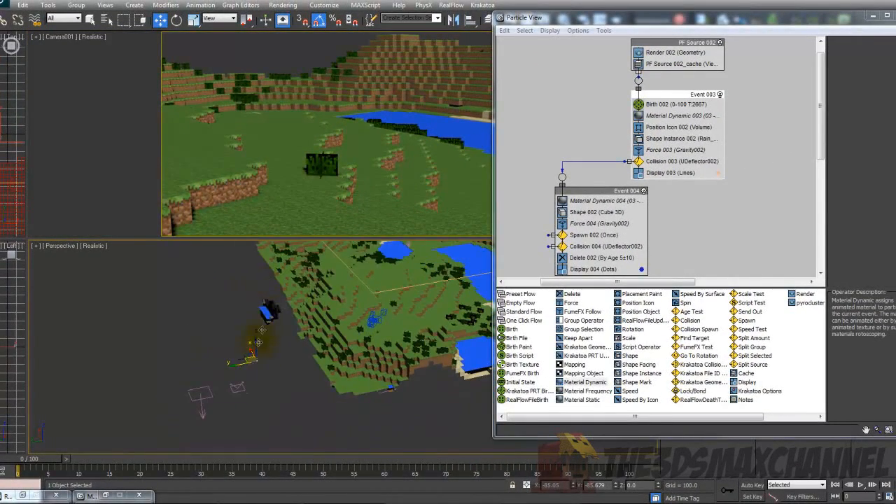
pyautogui.click(235, 389)
pyautogui.moveTo(711, 19); pyautogui.dragTo(504, 27)
pyautogui.moveTo(786, 36); pyautogui.dragTo(875, 135)
pyautogui.moveTo(620, 24); pyautogui.dragTo(522, 61)
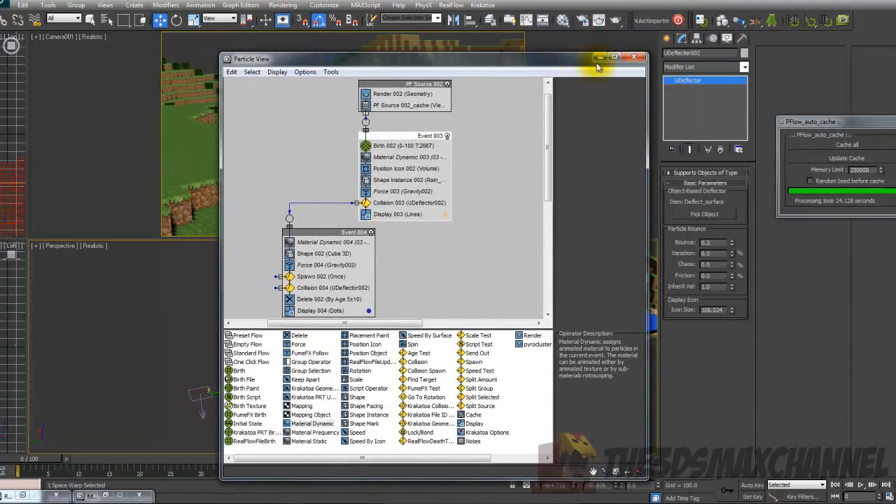
pyautogui.click(599, 60)
# Step: Select the rectangular PF Source 002 emitter above the terrain in the perspective view
pyautogui.scroll(-4, 379, 349)
pyautogui.keyDown('alt'); pyautogui.moveTo(381, 328); pyautogui.dragTo(296, 357, button='middle'); pyautogui.keyUp('alt')
pyautogui.scroll(3, 376, 352)
pyautogui.scroll(2, 376, 351)
pyautogui.scroll(-5, 296, 356)
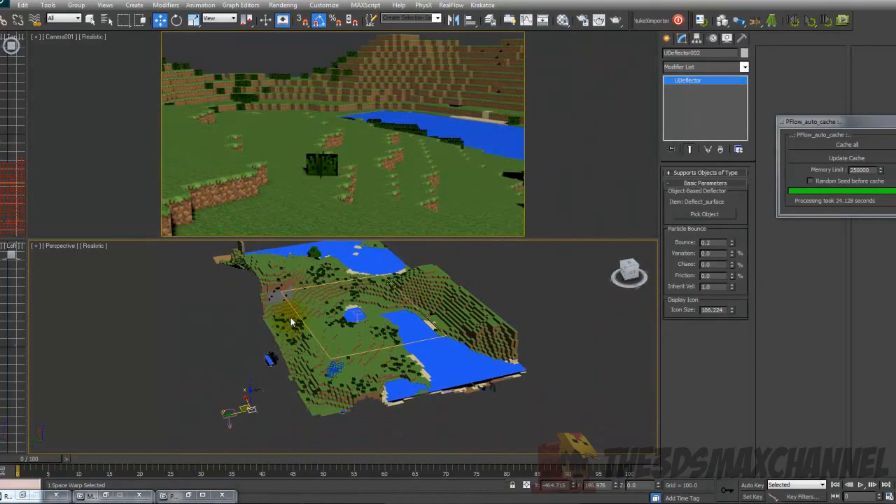
pyautogui.click(295, 296)
# Step: Examine from several angles how the PF Source 002 emitter covers the terrain
pyautogui.scroll(5, 210, 322)
pyautogui.moveTo(186, 345); pyautogui.dragTo(185, 336, button='middle')
pyautogui.scroll(-3, 184, 337)
pyautogui.scroll(3, 343, 333)
pyautogui.moveTo(340, 333); pyautogui.dragTo(375, 305, button='middle')
pyautogui.scroll(-3, 357, 340)
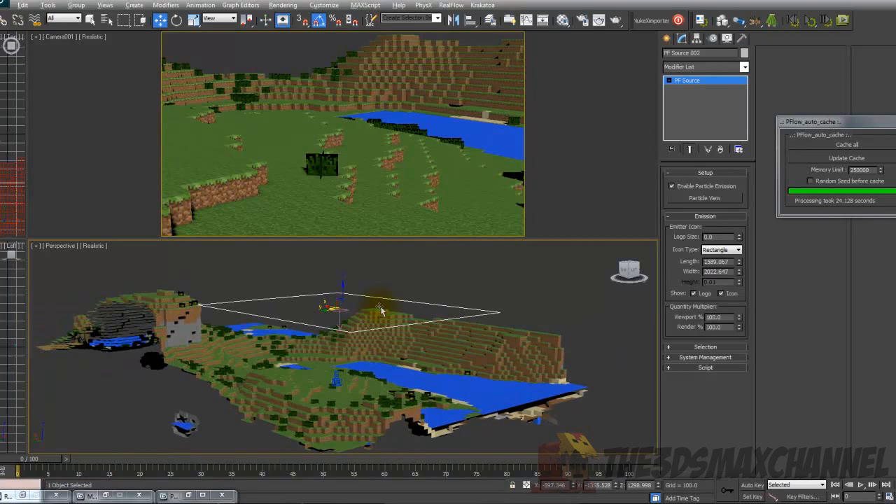
pyautogui.keyDown('alt'); pyautogui.moveTo(382, 311); pyautogui.dragTo(368, 320, button='middle'); pyautogui.keyUp('alt')
pyautogui.scroll(1, 366, 324)
pyautogui.scroll(-3, 340, 358)
pyautogui.scroll(2, 382, 405)
pyautogui.moveTo(353, 364); pyautogui.dragTo(439, 404, button='middle')
pyautogui.scroll(-2, 434, 399)
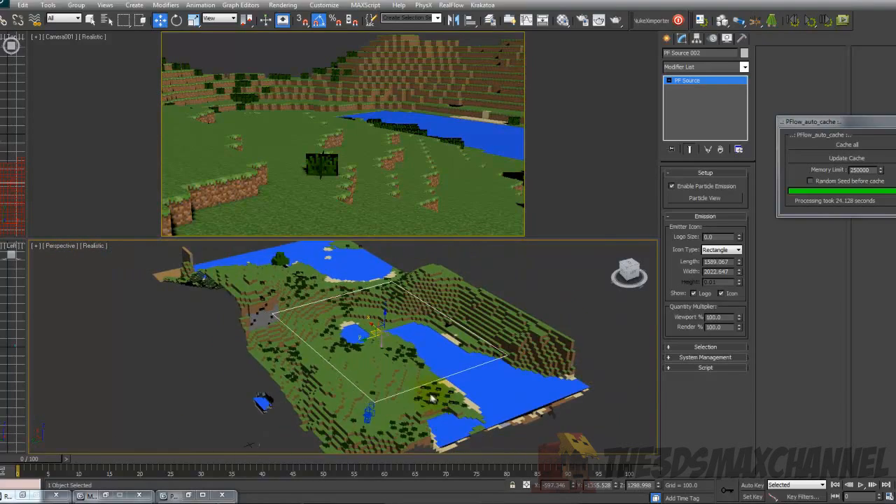
pyautogui.scroll(2, 523, 394)
pyautogui.moveTo(484, 383); pyautogui.dragTo(367, 366, button='middle')
pyautogui.scroll(-2, 363, 365)
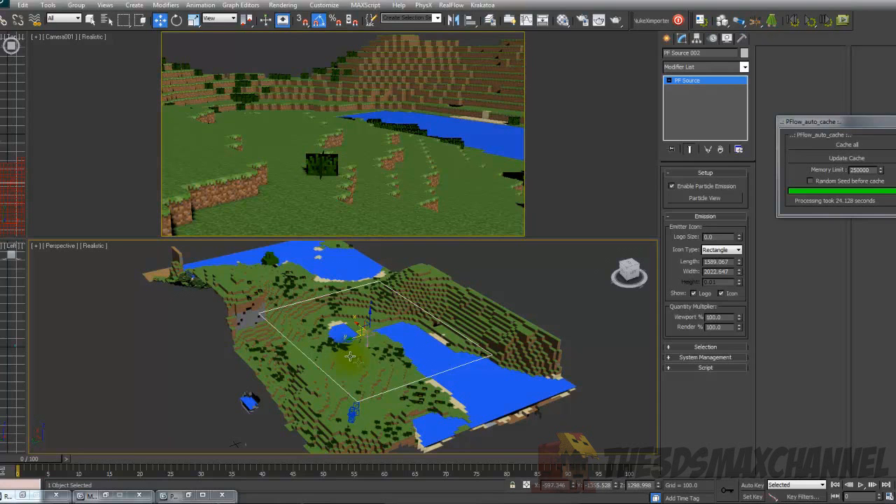
pyautogui.scroll(3, 355, 361)
pyautogui.scroll(-5, 361, 370)
pyautogui.scroll(6, 364, 375)
pyautogui.scroll(-3, 355, 378)
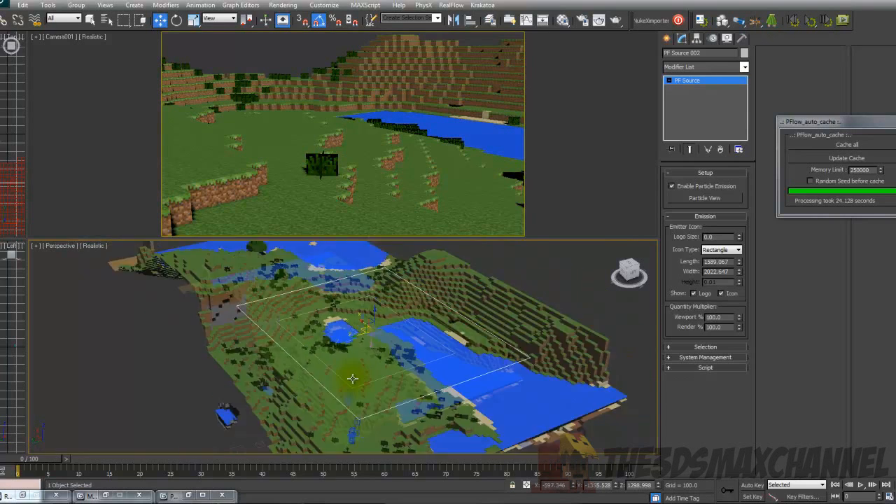
pyautogui.scroll(3, 353, 379)
pyautogui.scroll(-6, 350, 372)
pyautogui.scroll(7, 357, 357)
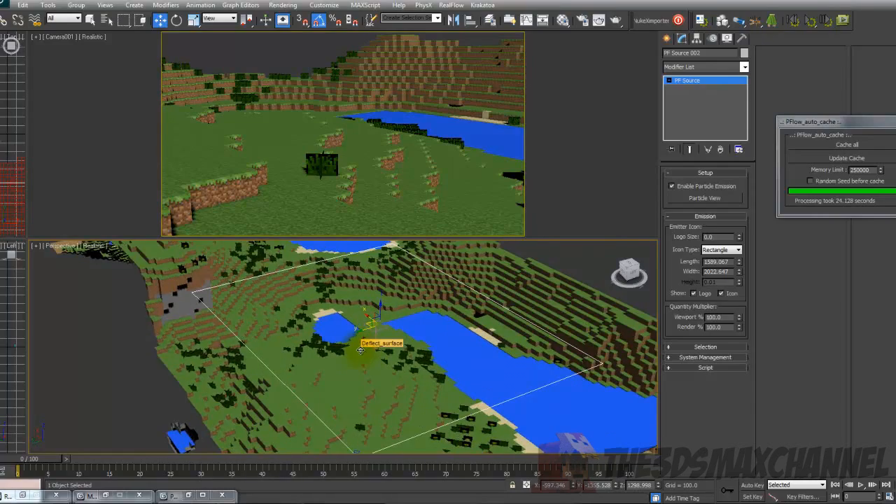
pyautogui.scroll(-5, 360, 346)
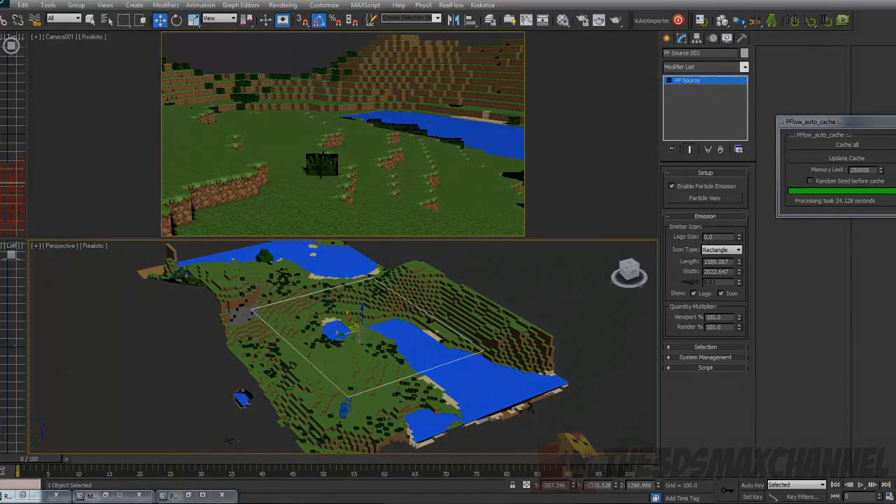